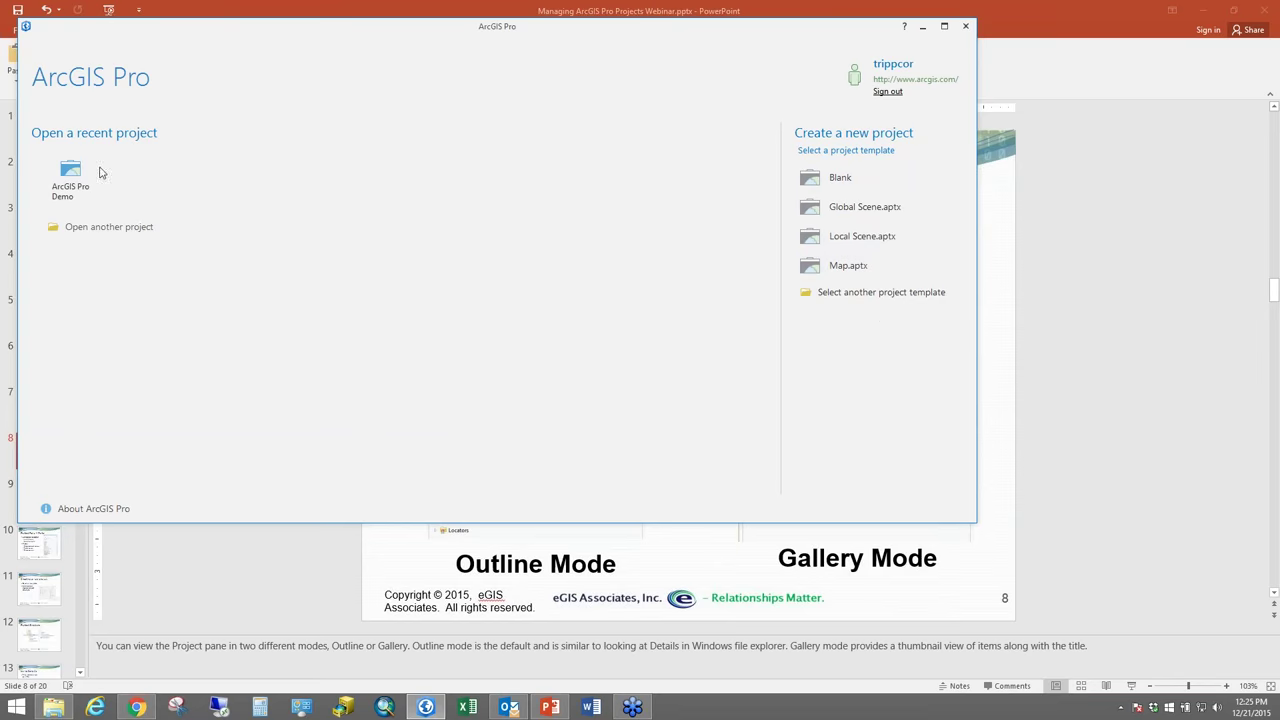
Open the recent ArcGIS Pro Demo project and maximize the application window
{"action": "mouse_move", "coordinate": [70, 168]}
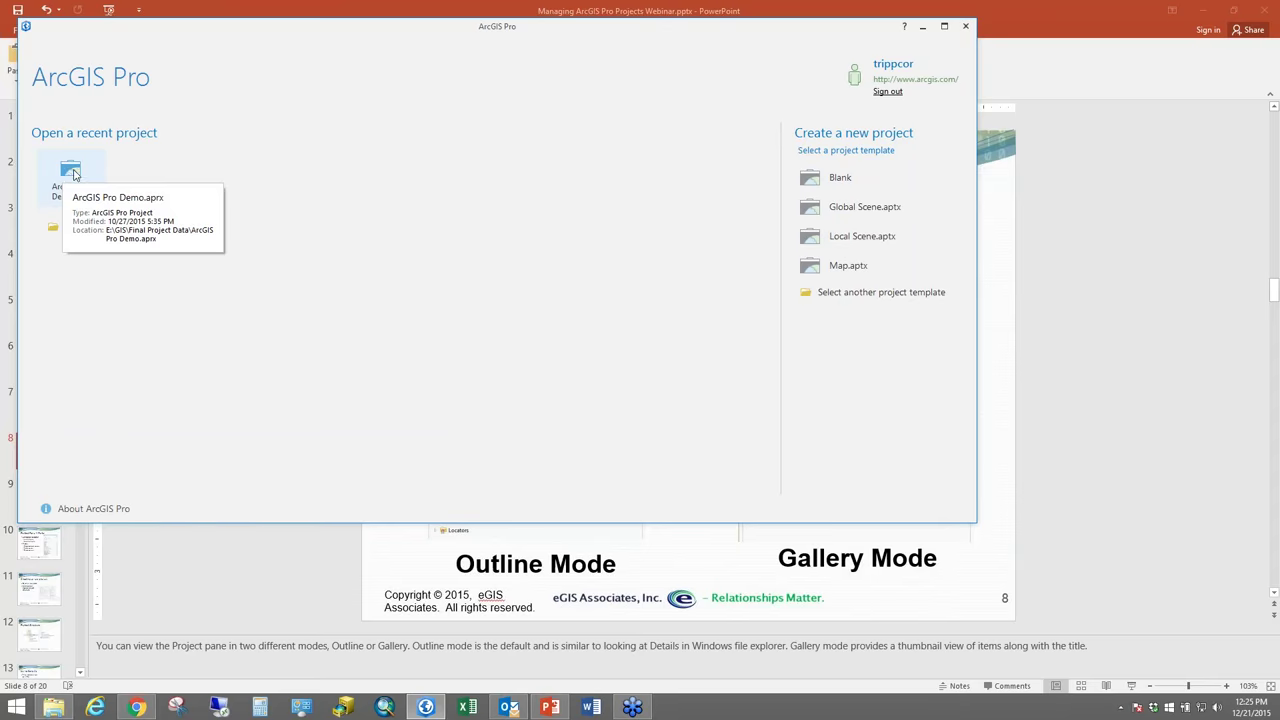
{"action": "left_click", "coordinate": [106, 208]}
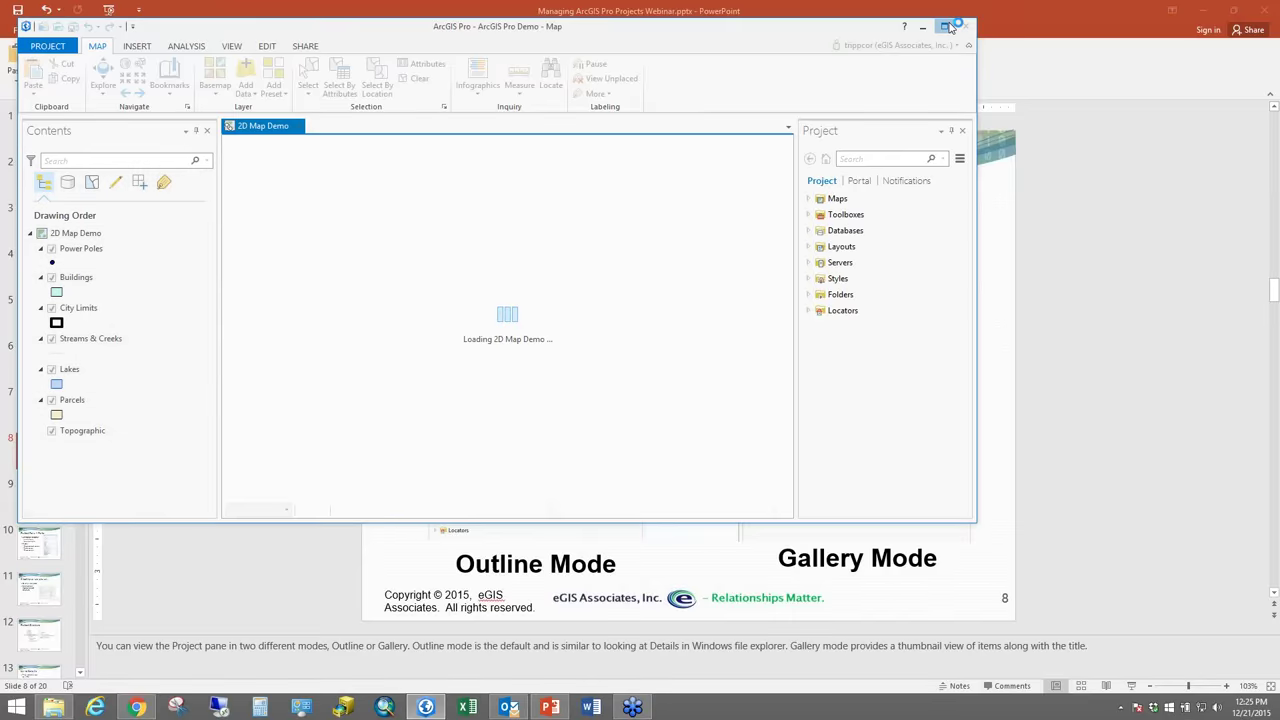
{"action": "left_click", "coordinate": [947, 26]}
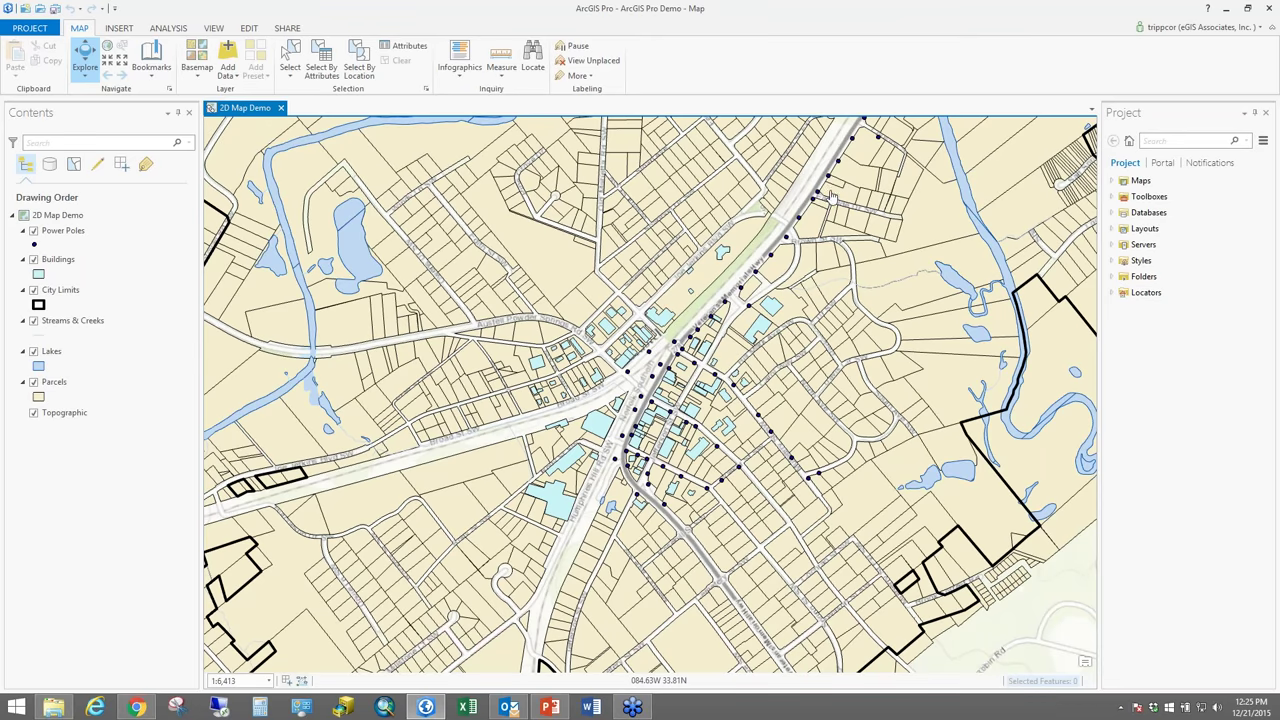
Expand the project's Maps category and look over the 2D Map Demo, 3D Scene Demo and Map items
{"action": "left_click", "coordinate": [67, 218]}
{"action": "left_click", "coordinate": [1112, 180]}
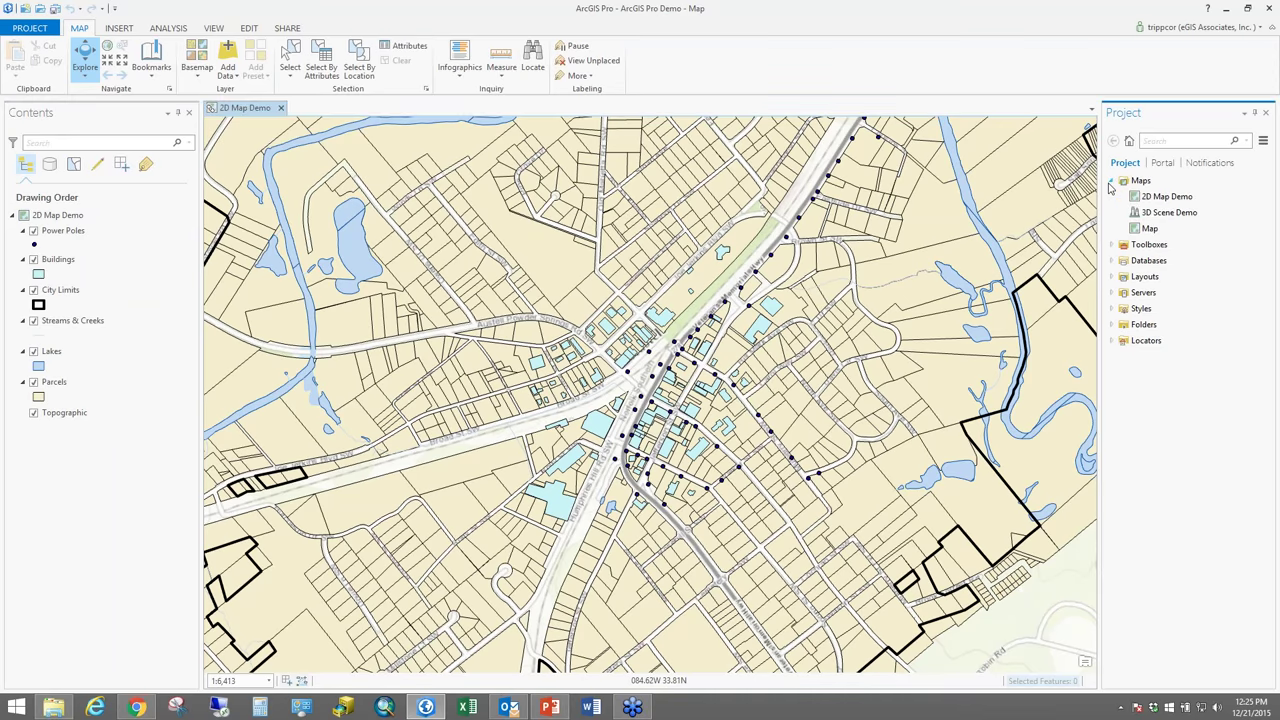
{"action": "left_click", "coordinate": [1168, 197]}
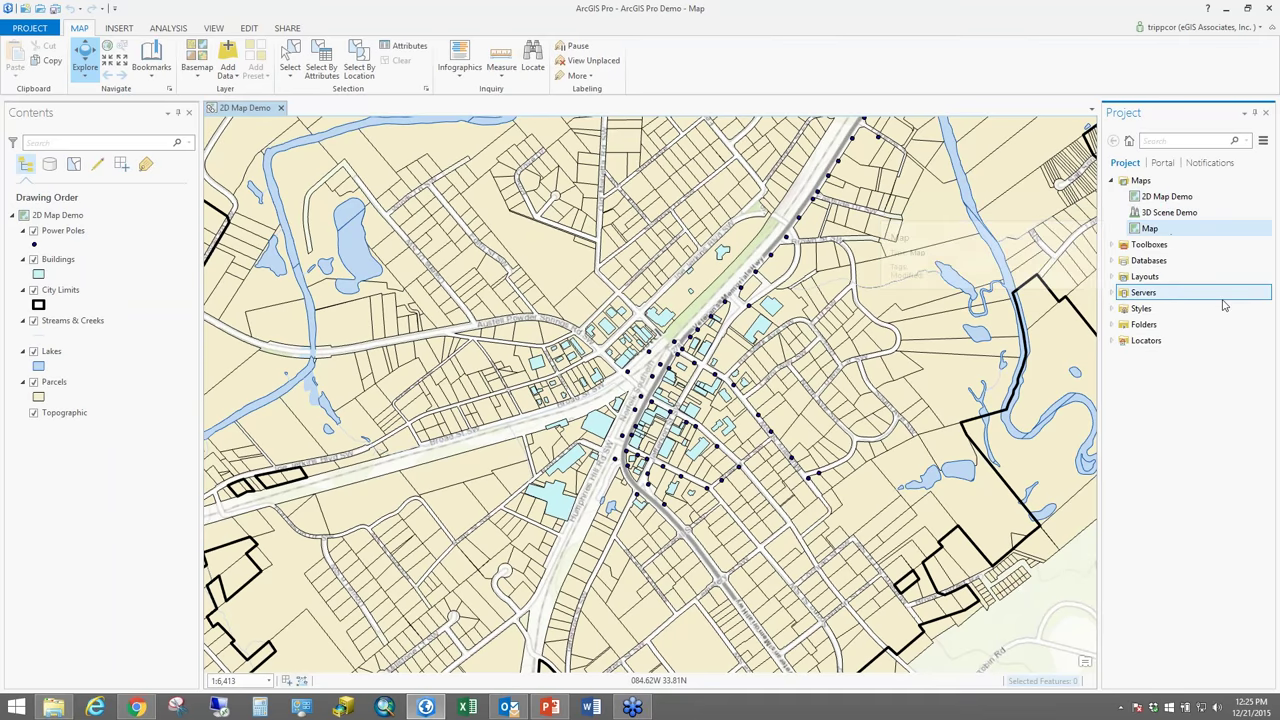
{"action": "key", "text": "Up"}
{"action": "key", "text": "Up"}
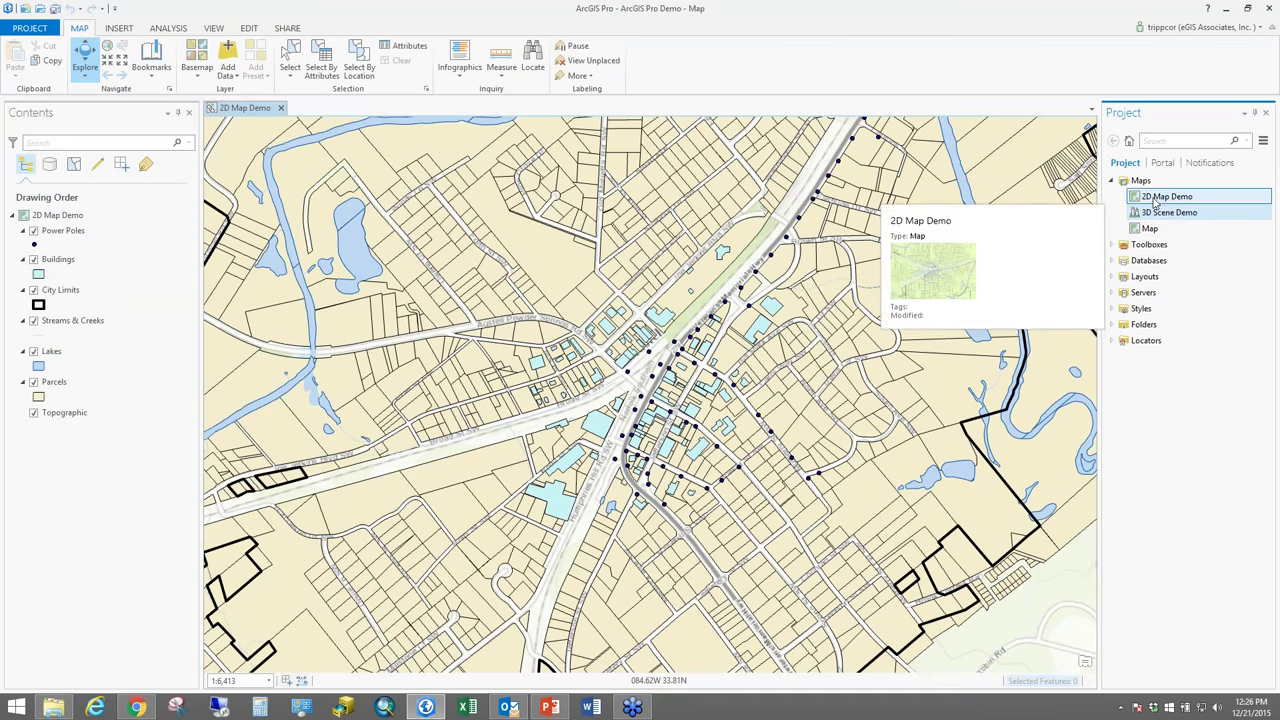
{"action": "key", "text": "Down"}
{"action": "key", "text": "Down"}
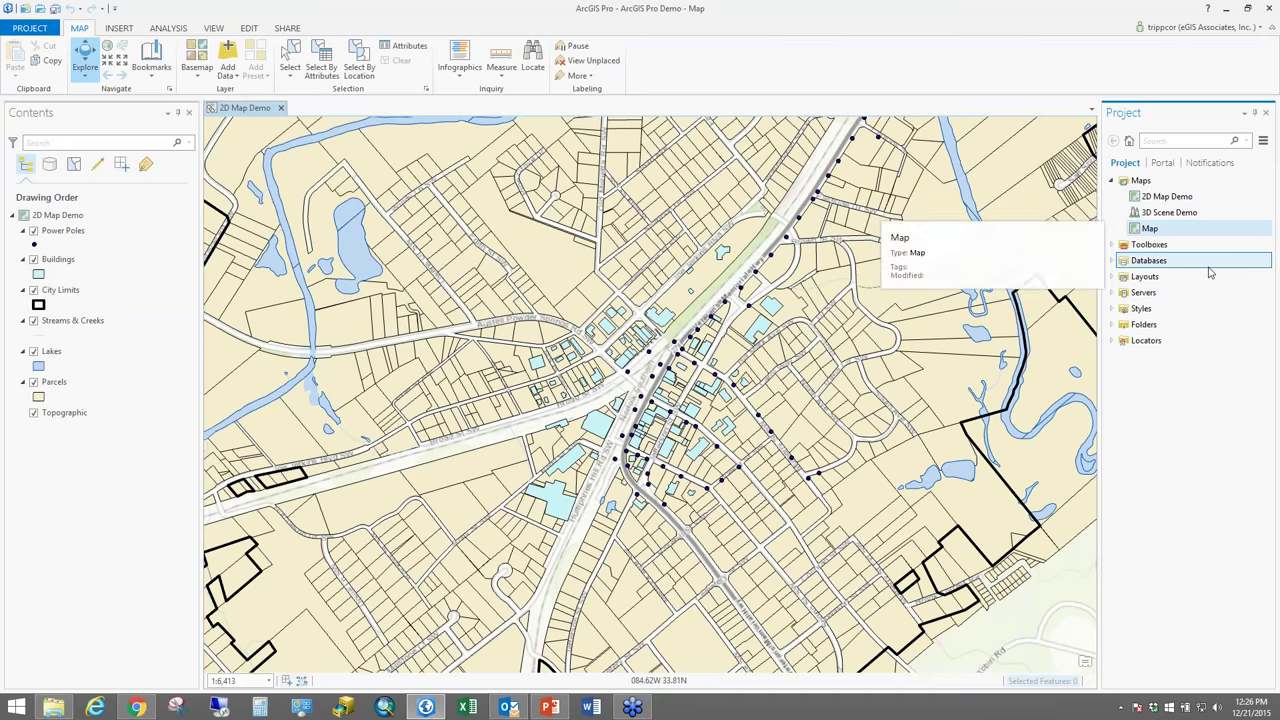
Expand the project's Toolboxes category and examine the ArcGIS Pro Demo toolbox
{"action": "left_click", "coordinate": [1121, 250]}
{"action": "left_click", "coordinate": [1114, 247]}
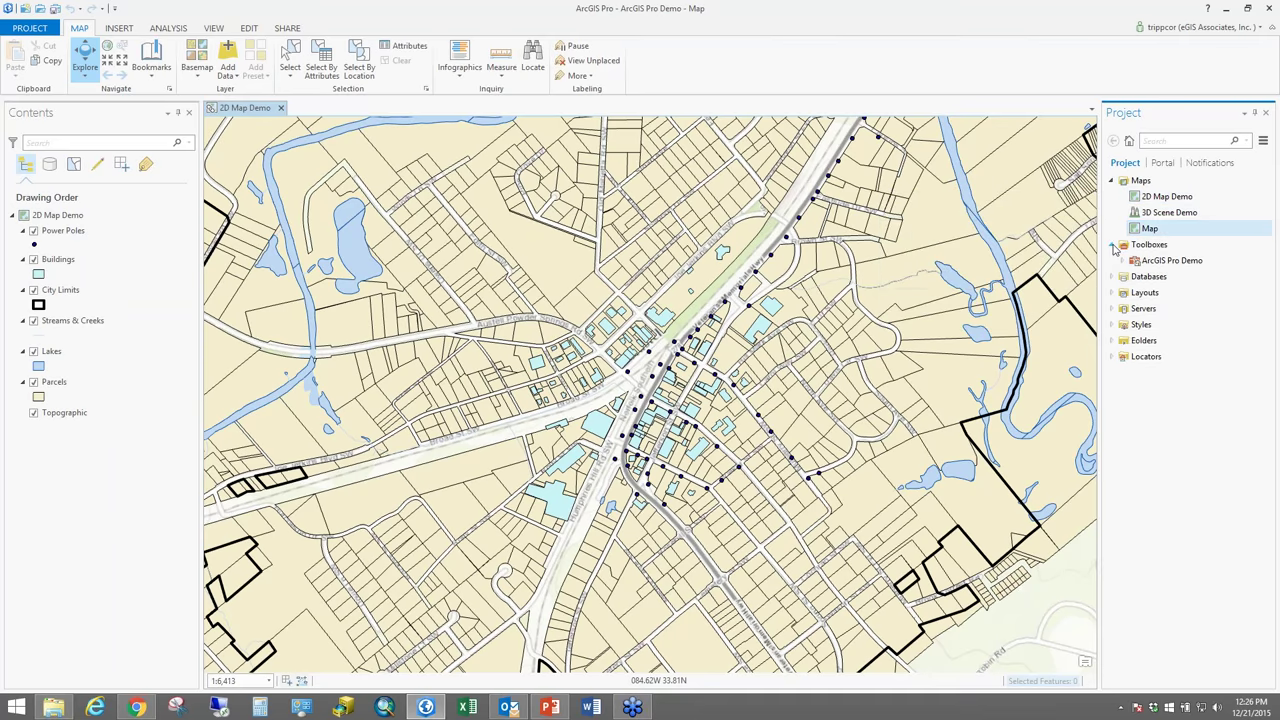
{"action": "left_click", "coordinate": [1121, 260]}
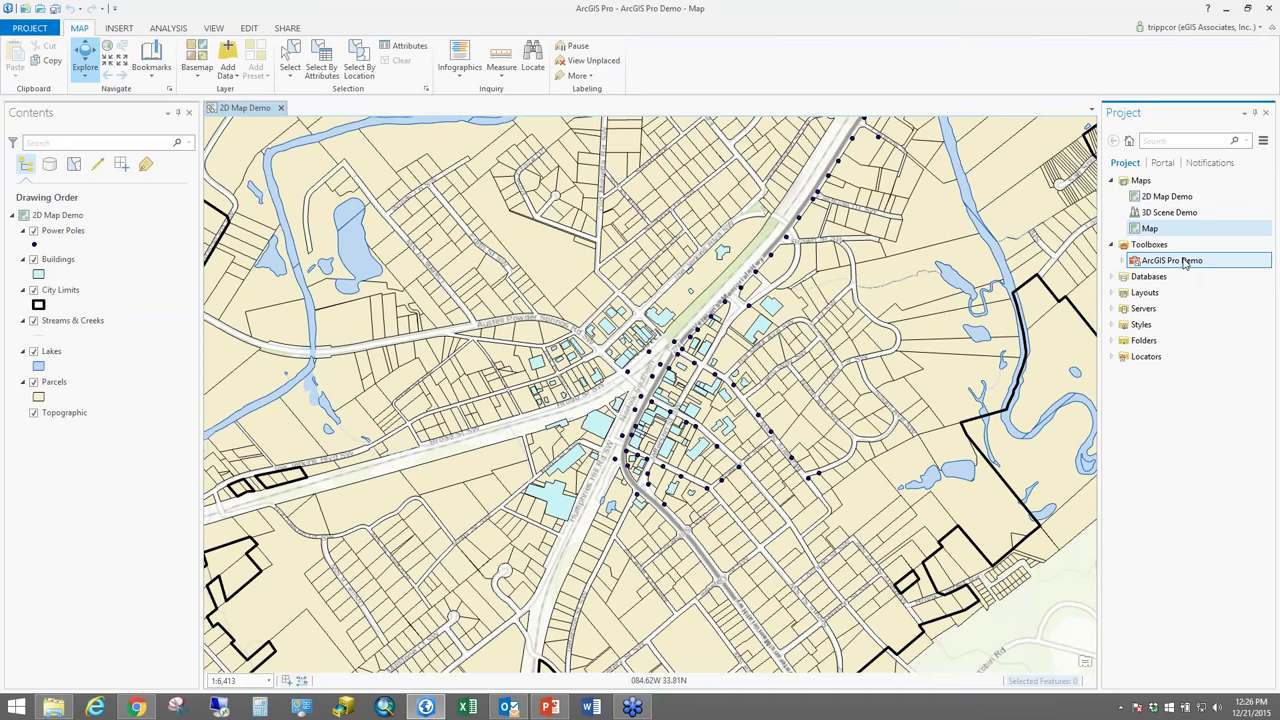
{"action": "left_click", "coordinate": [1122, 262]}
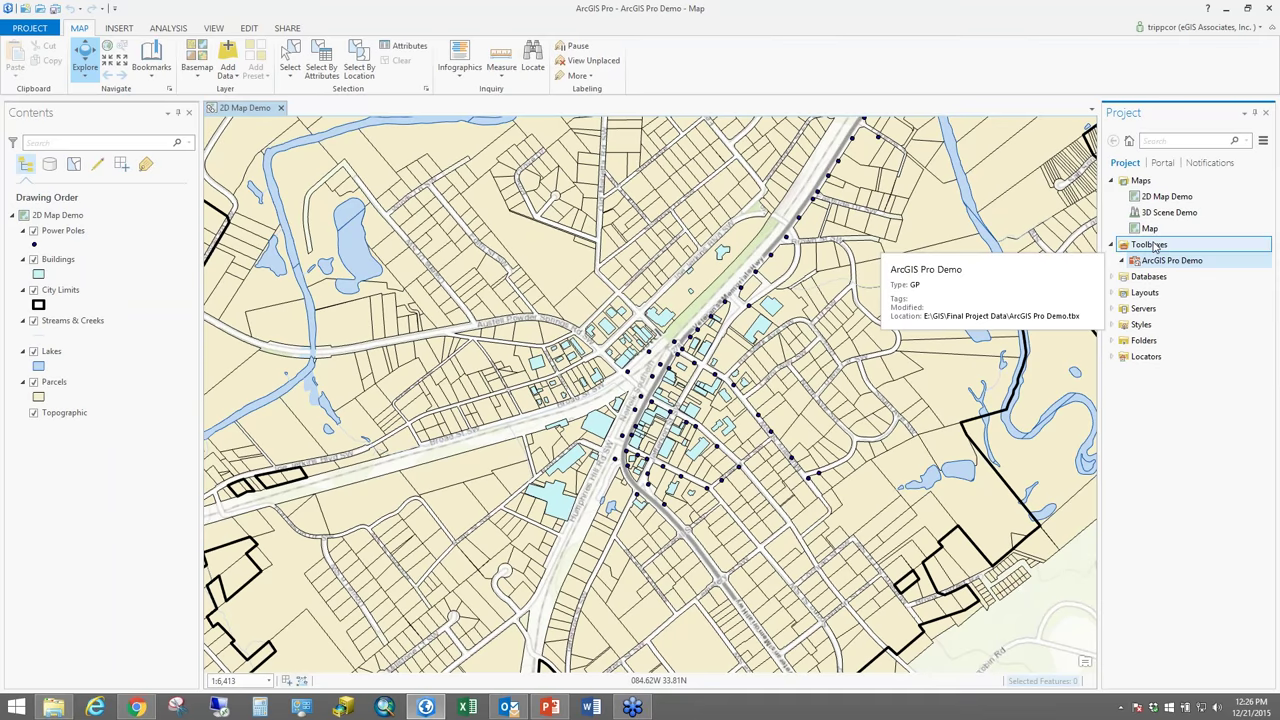
Expand the project's Databases category and examine the contents of the Trippville_GIS geodatabase, collapsing that geodatabase again
{"action": "left_click", "coordinate": [1111, 277]}
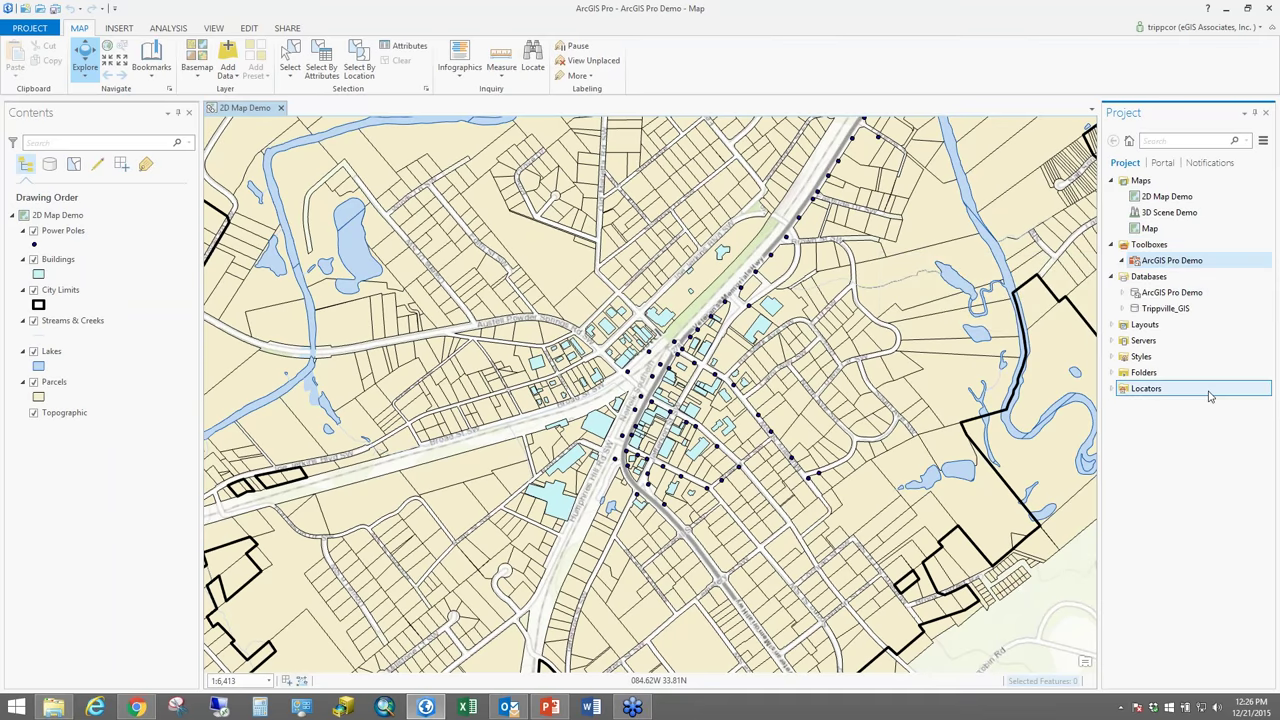
{"action": "left_click", "coordinate": [1152, 297]}
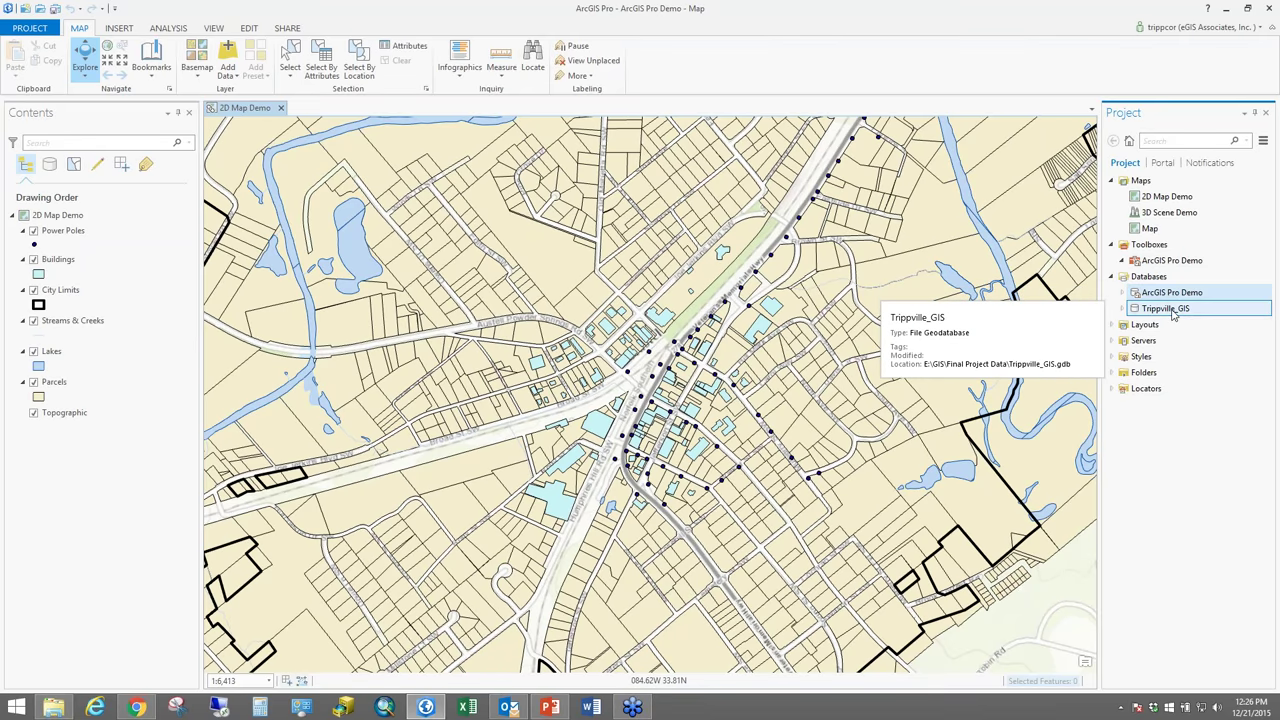
{"action": "left_click", "coordinate": [1172, 311]}
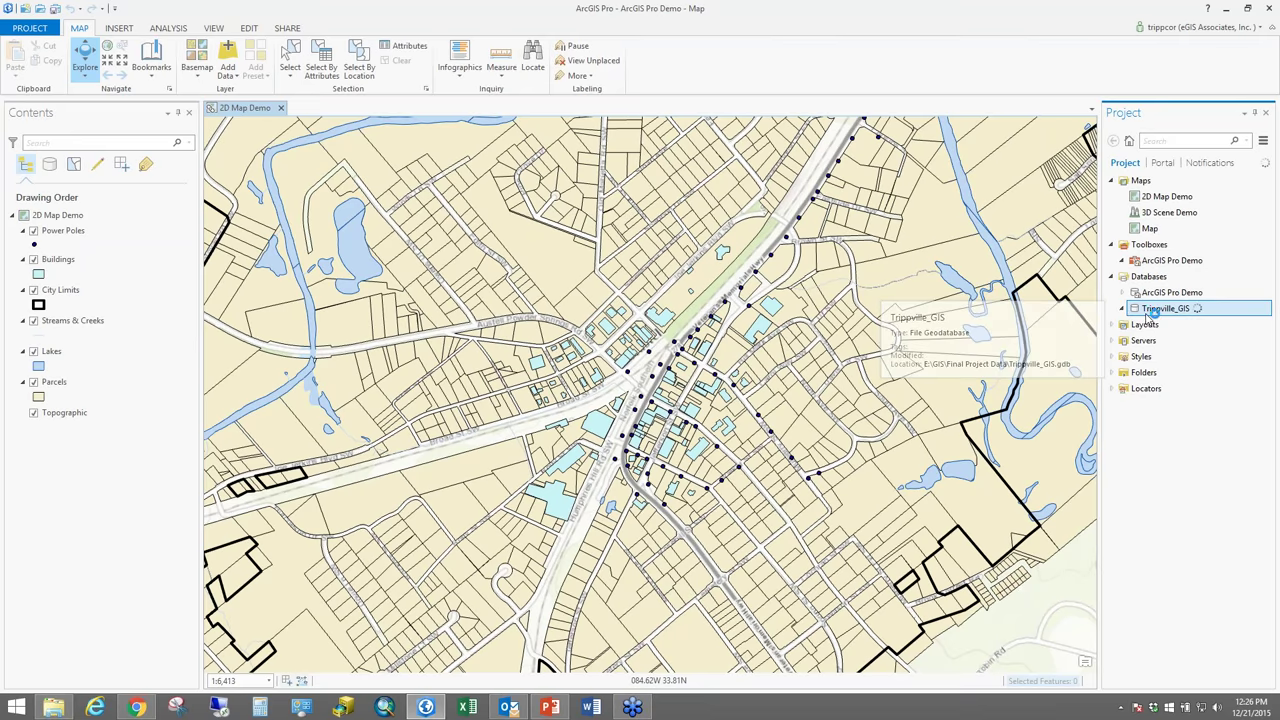
{"action": "left_click", "coordinate": [1123, 309]}
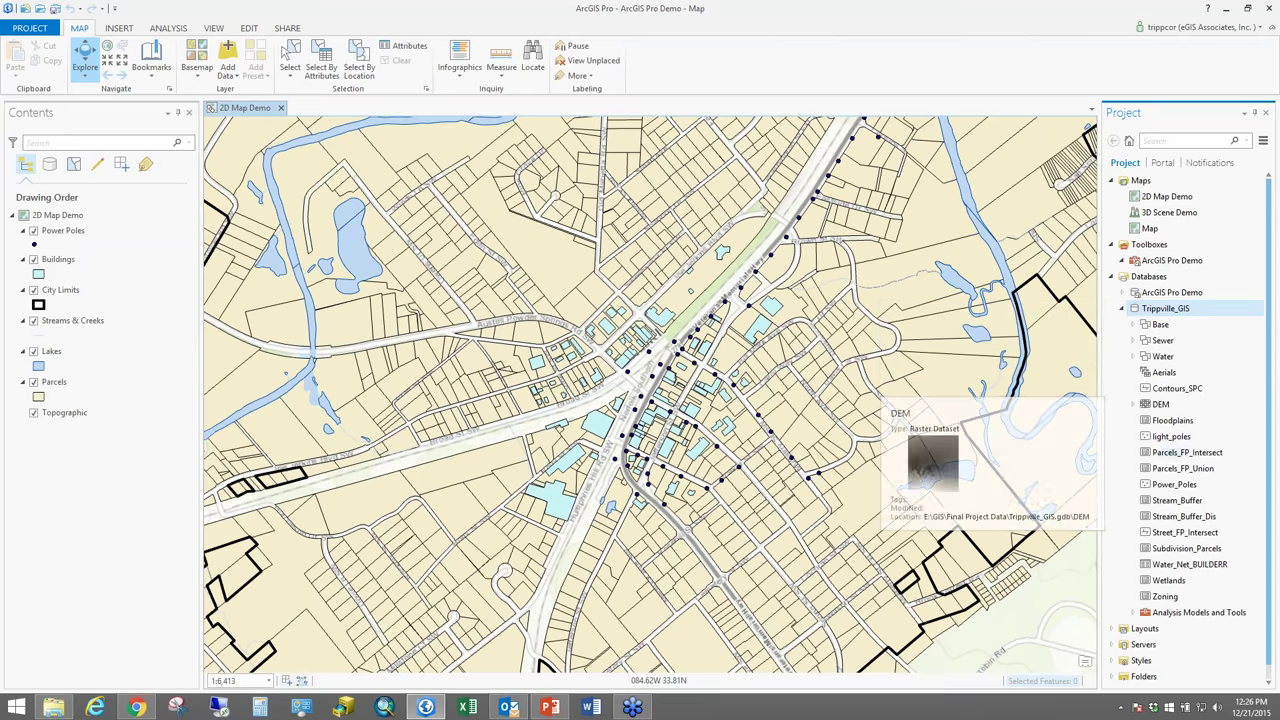
{"action": "left_click", "coordinate": [1120, 309]}
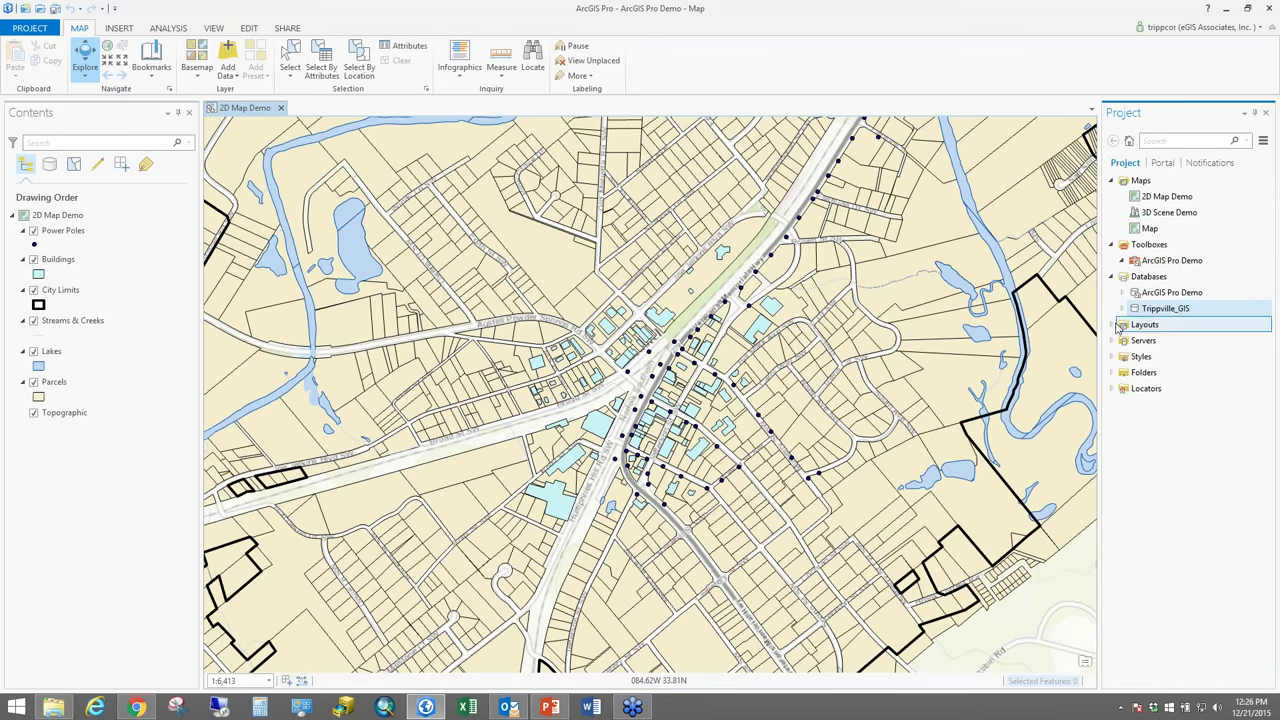
Expand the project's Layouts category and open the 3D View Central Business District Tabloid layout
{"action": "left_click", "coordinate": [1111, 325]}
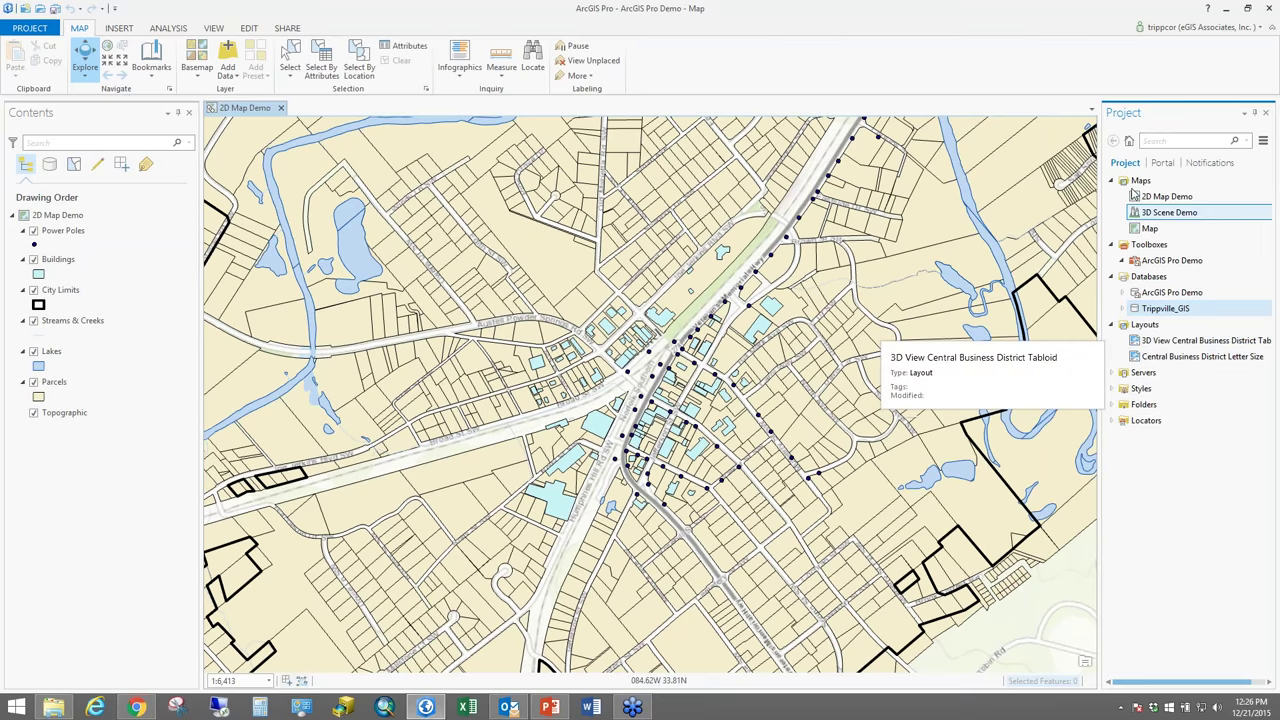
{"action": "left_click", "coordinate": [1176, 342]}
{"action": "right_click", "coordinate": [1176, 344]}
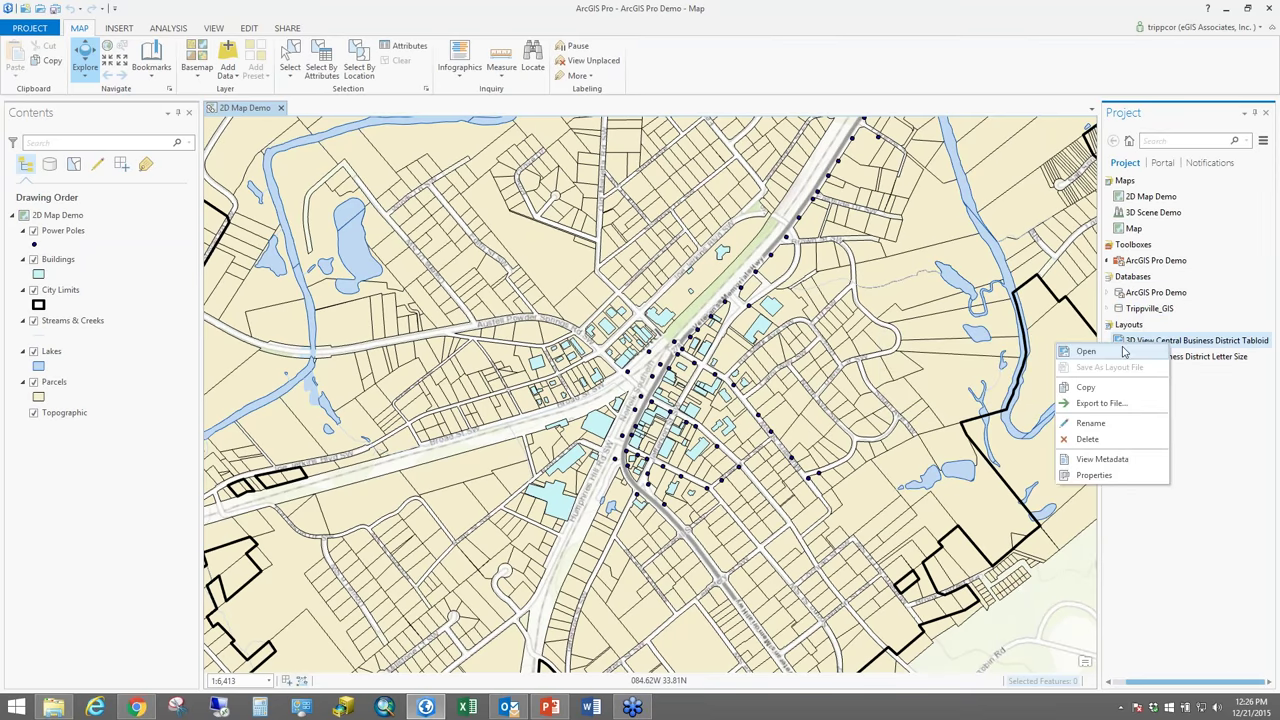
{"action": "left_click", "coordinate": [1114, 351]}
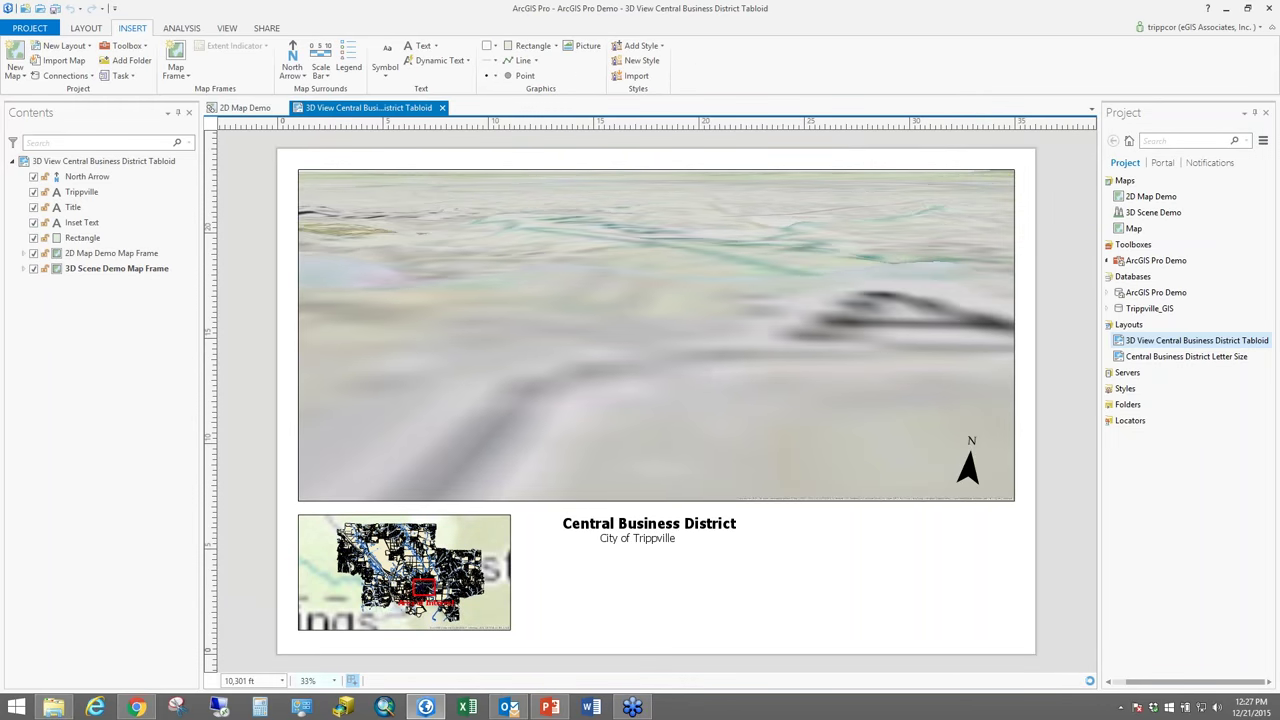
Switch back and forth between the 2D Map Demo view and the open 3D tabloid layout, ending on the map
{"action": "left_click", "coordinate": [250, 110]}
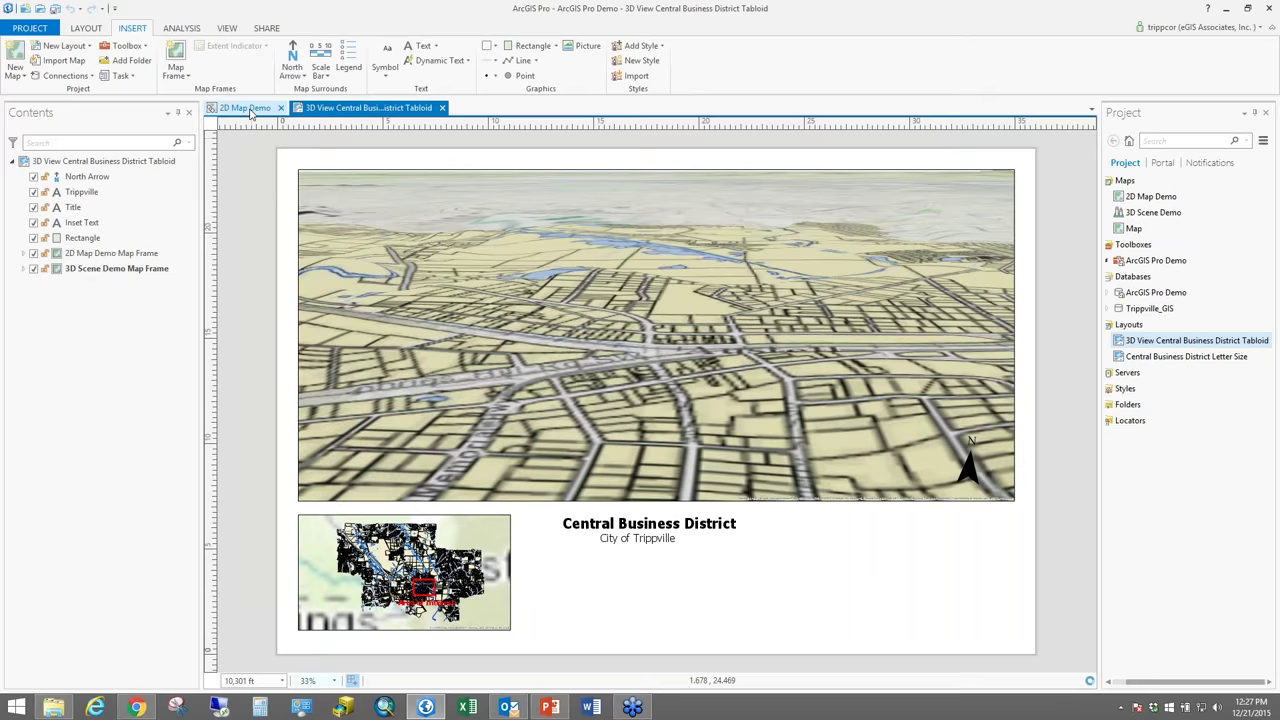
{"action": "left_click", "coordinate": [383, 107]}
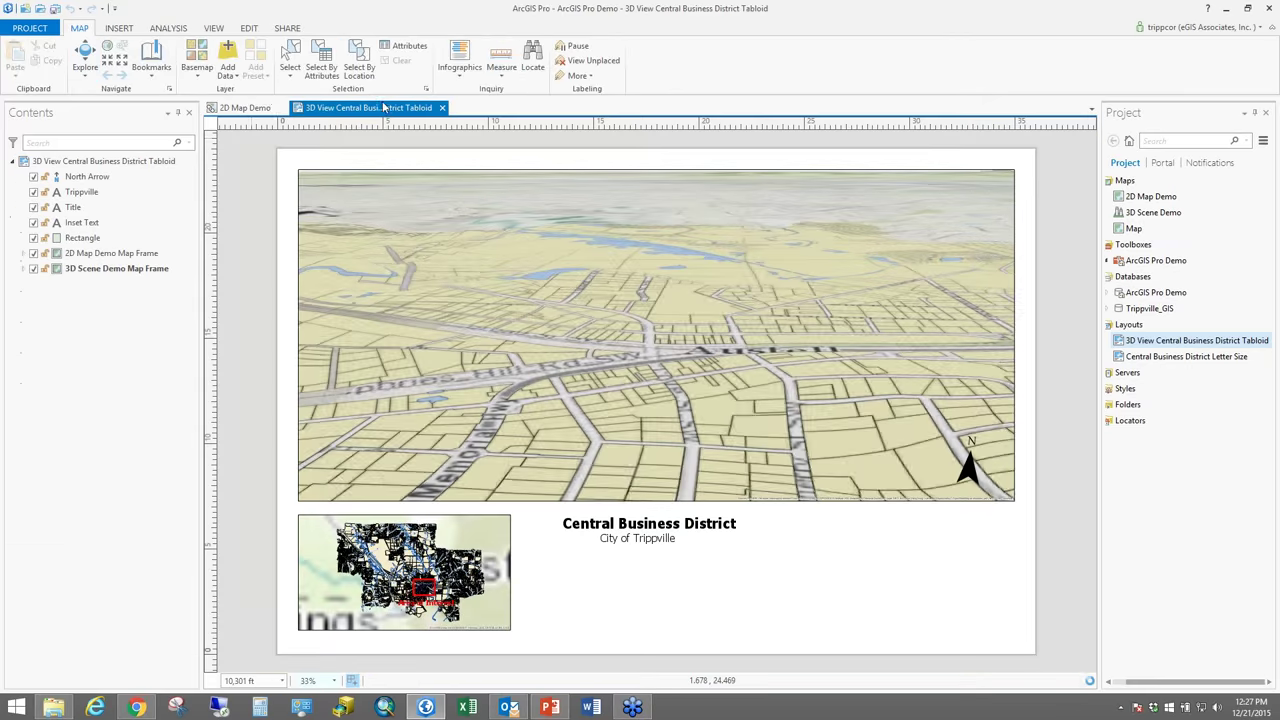
{"action": "left_click", "coordinate": [263, 109]}
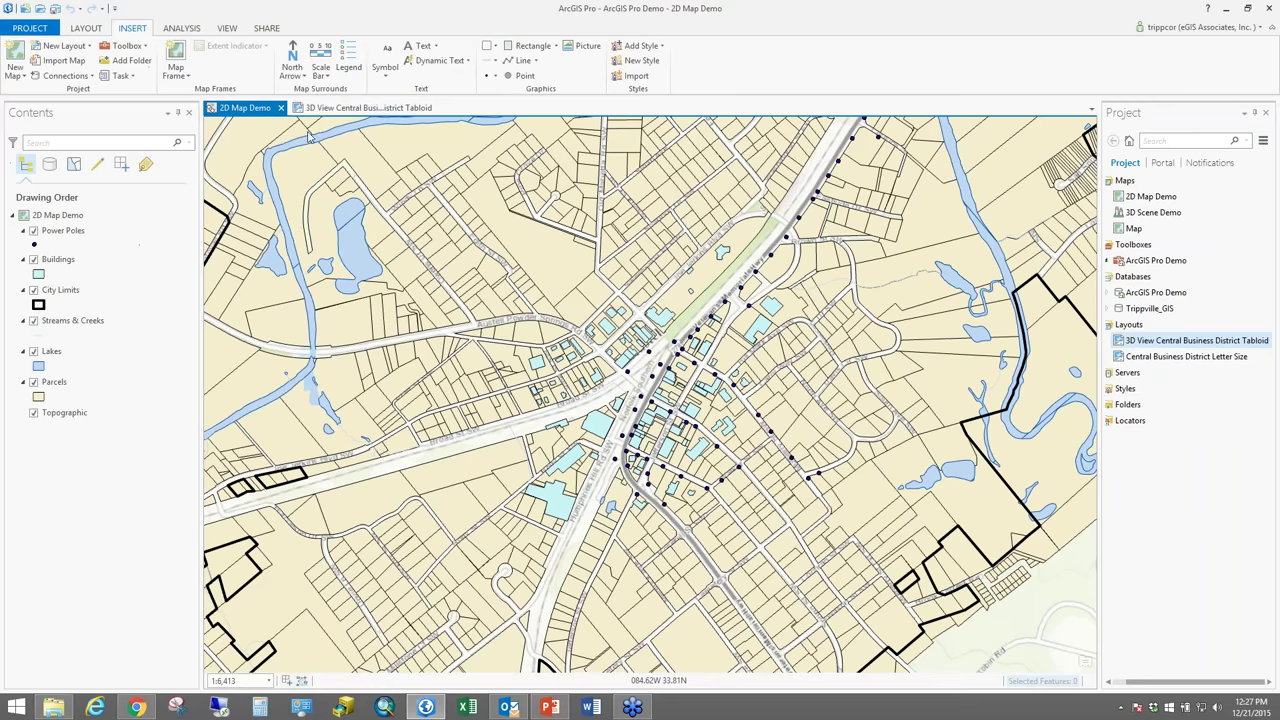
Open the Central Business District Letter Size layout, check the 2D Map Demo view, and return to the layout
{"action": "right_click", "coordinate": [1155, 358]}
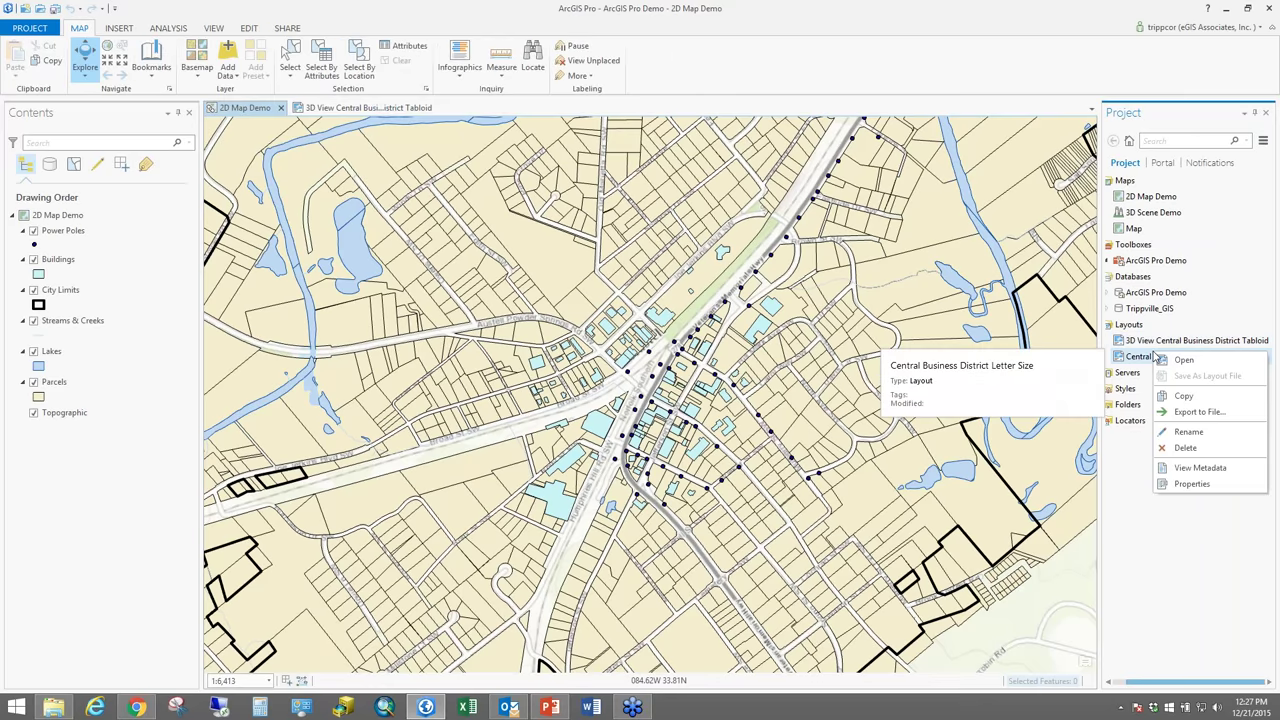
{"action": "left_click", "coordinate": [1165, 367]}
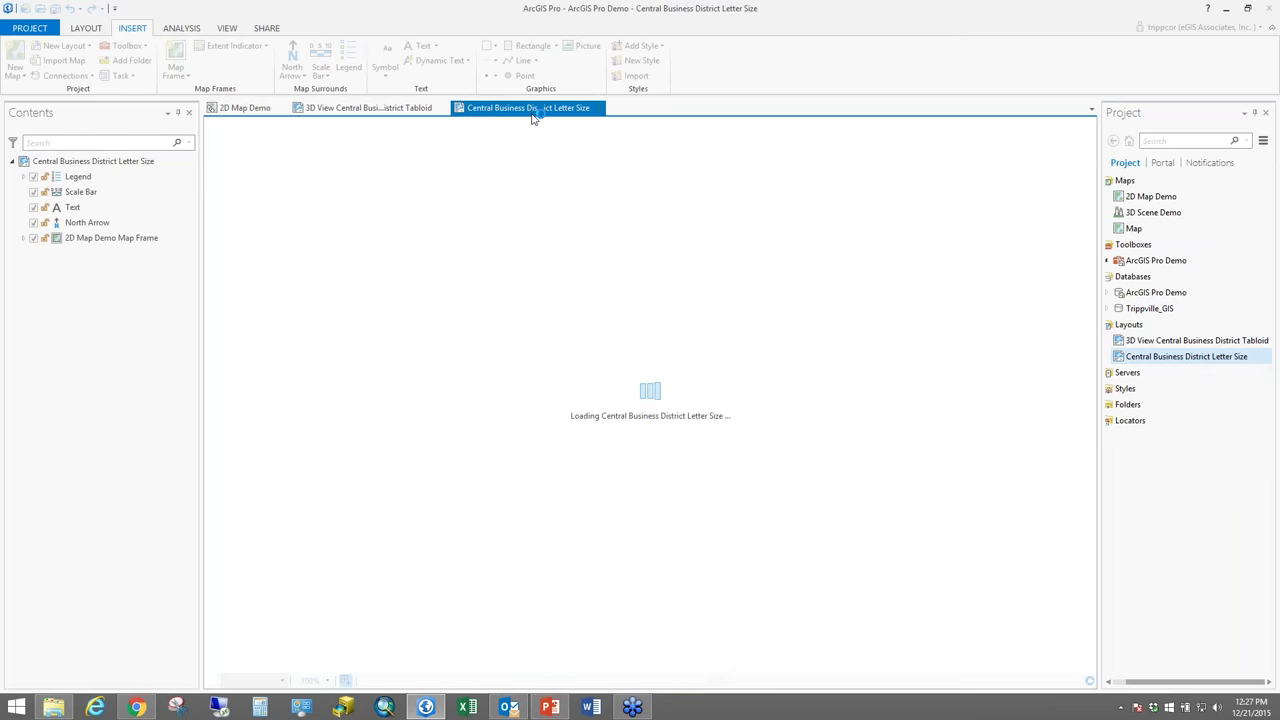
{"action": "left_click", "coordinate": [242, 109]}
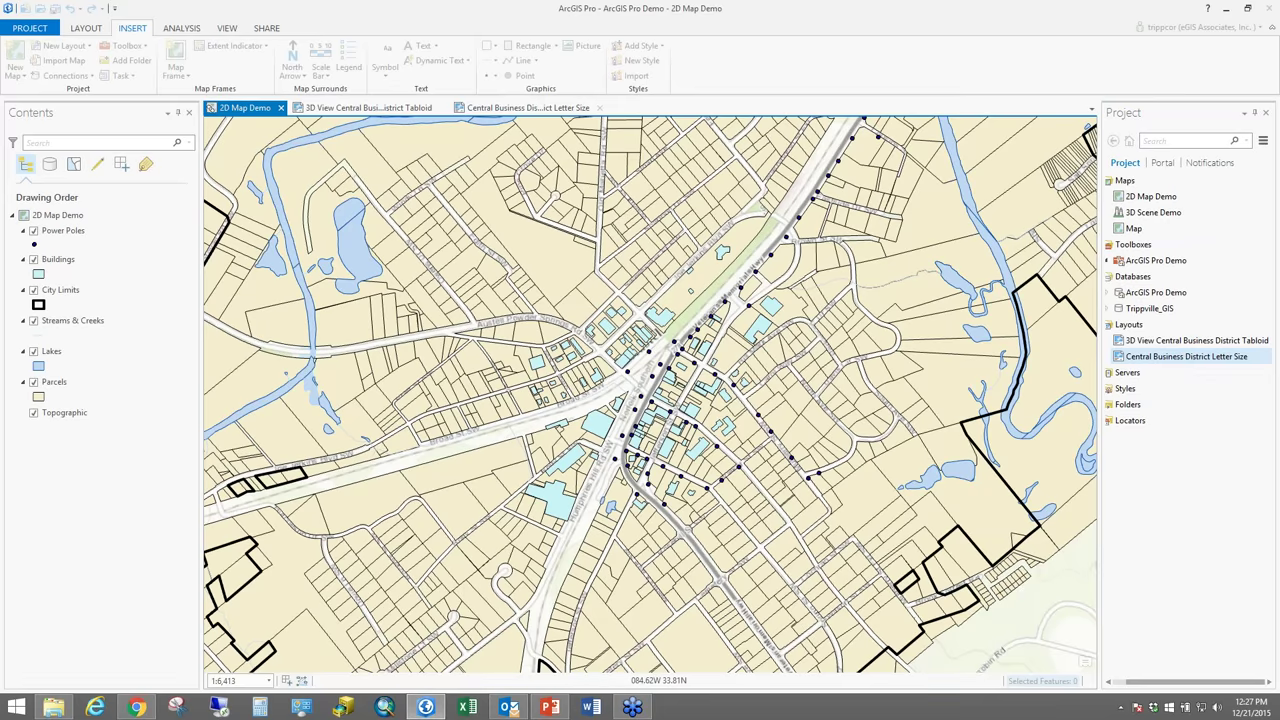
{"action": "left_click", "coordinate": [485, 108]}
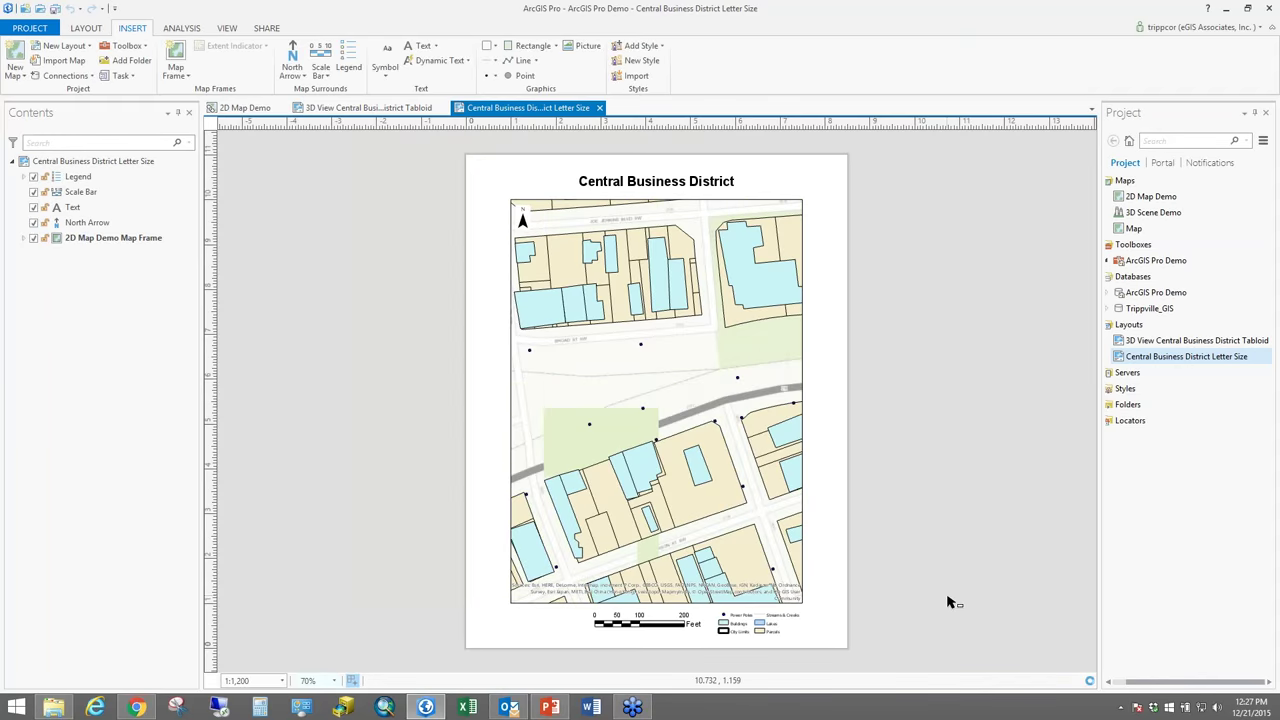
Add the 3D Scene Demo scene to the Central Business District Letter Size layout as a new map frame
{"action": "right_click", "coordinate": [1135, 214]}
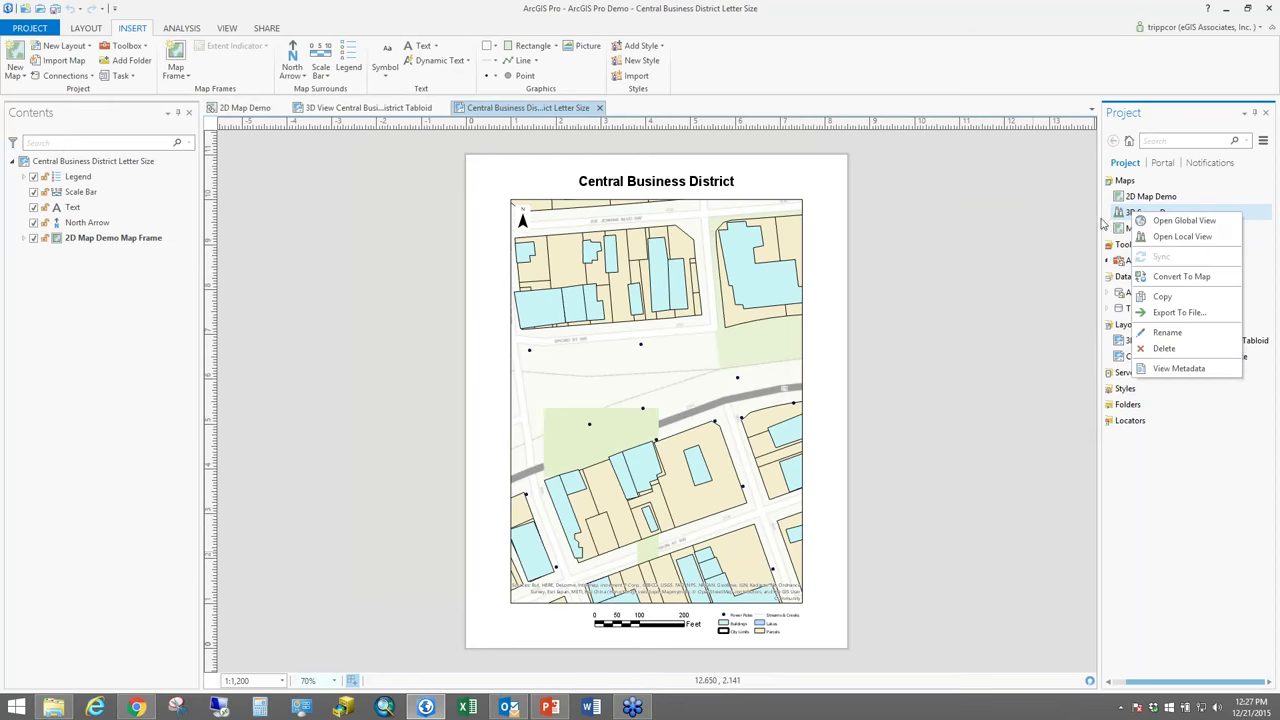
{"action": "left_click", "coordinate": [1043, 271]}
{"action": "left_click", "coordinate": [1135, 212]}
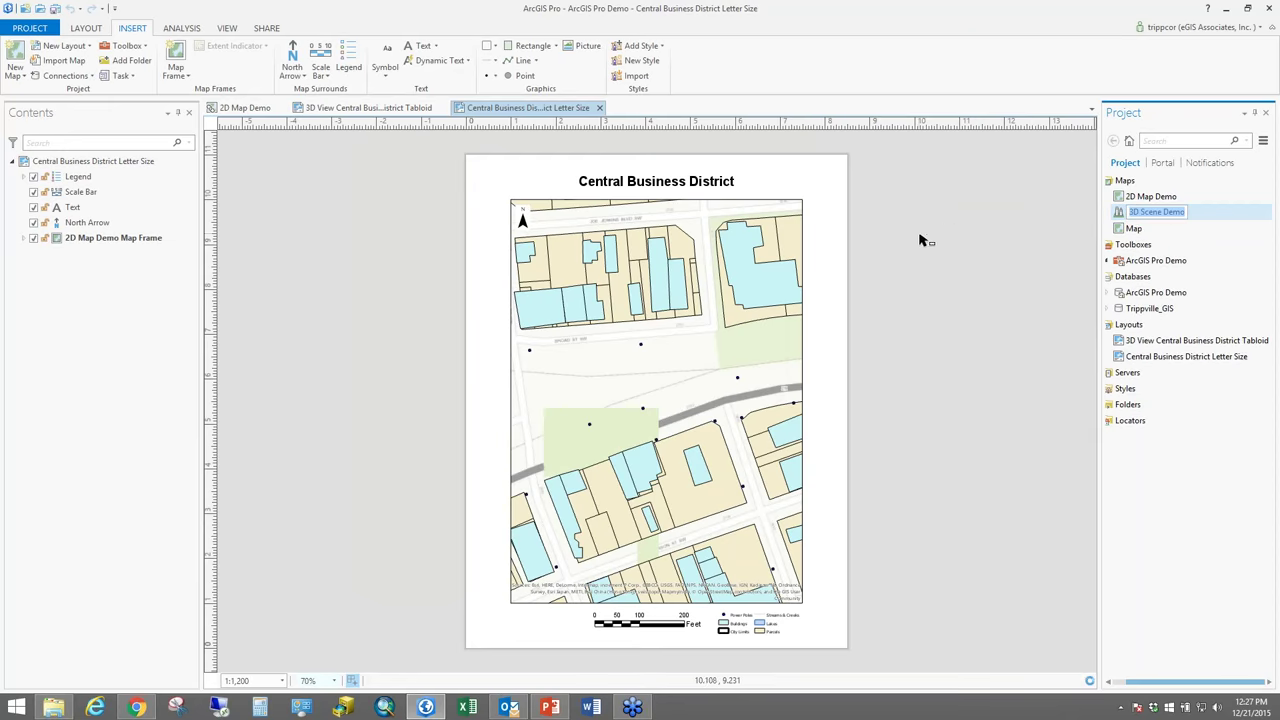
{"action": "left_click", "coordinate": [1097, 221]}
{"action": "mouse_move", "coordinate": [1097, 220]}
{"action": "left_click_drag", "start_coordinate": [952, 253], "coordinate": [829, 278]}
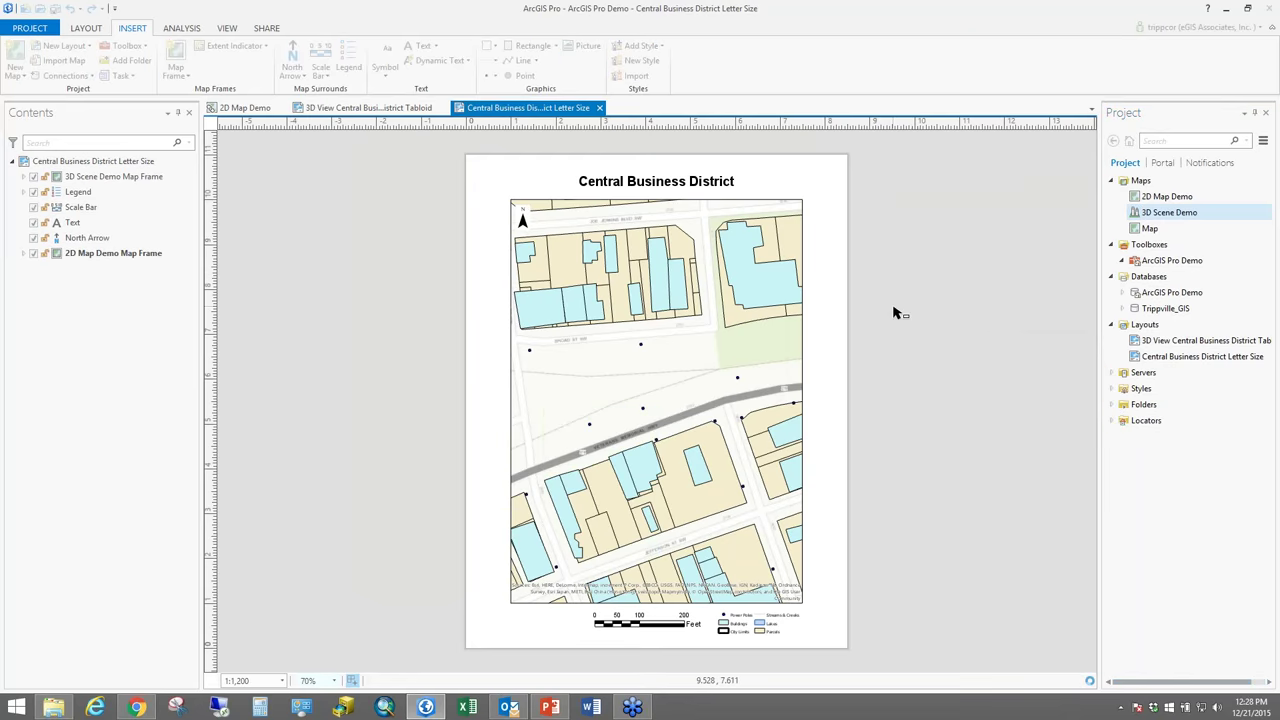
{"action": "left_click", "coordinate": [1155, 222]}
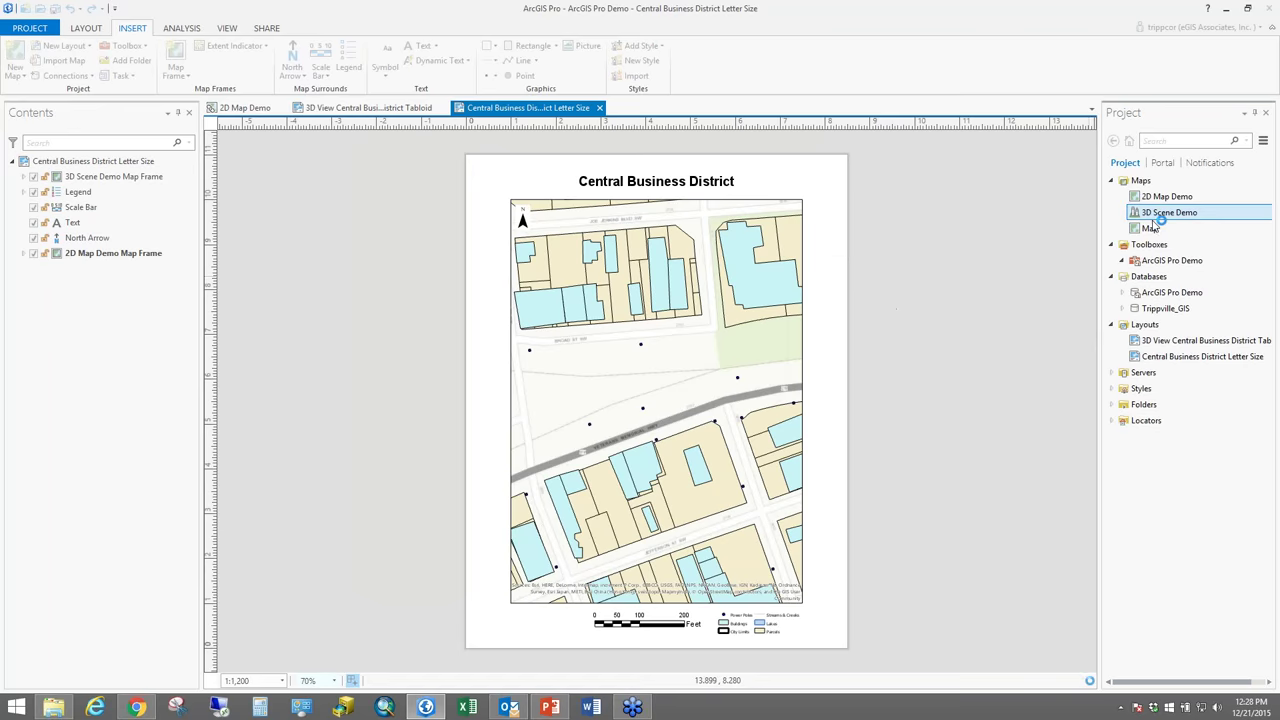
{"action": "mouse_move", "coordinate": [1155, 215]}
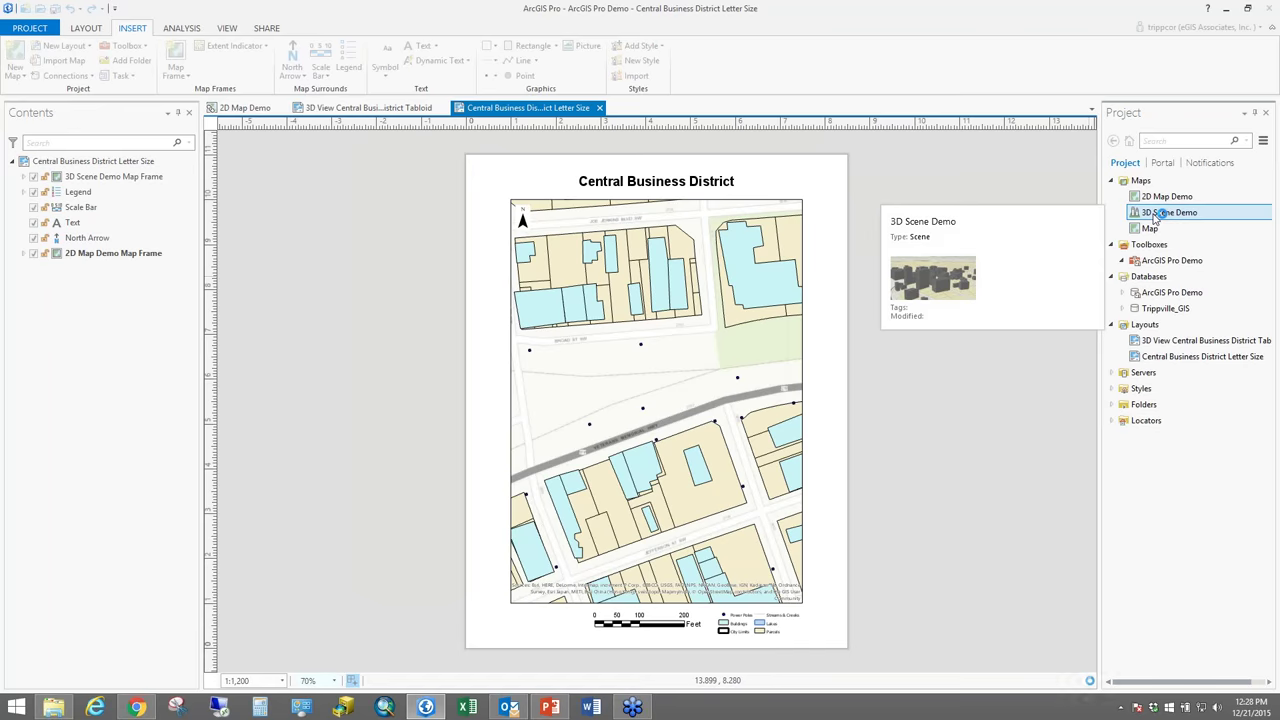
Expand the project's Styles and Servers categories to examine the available styles and server connections
{"action": "left_click", "coordinate": [1113, 388]}
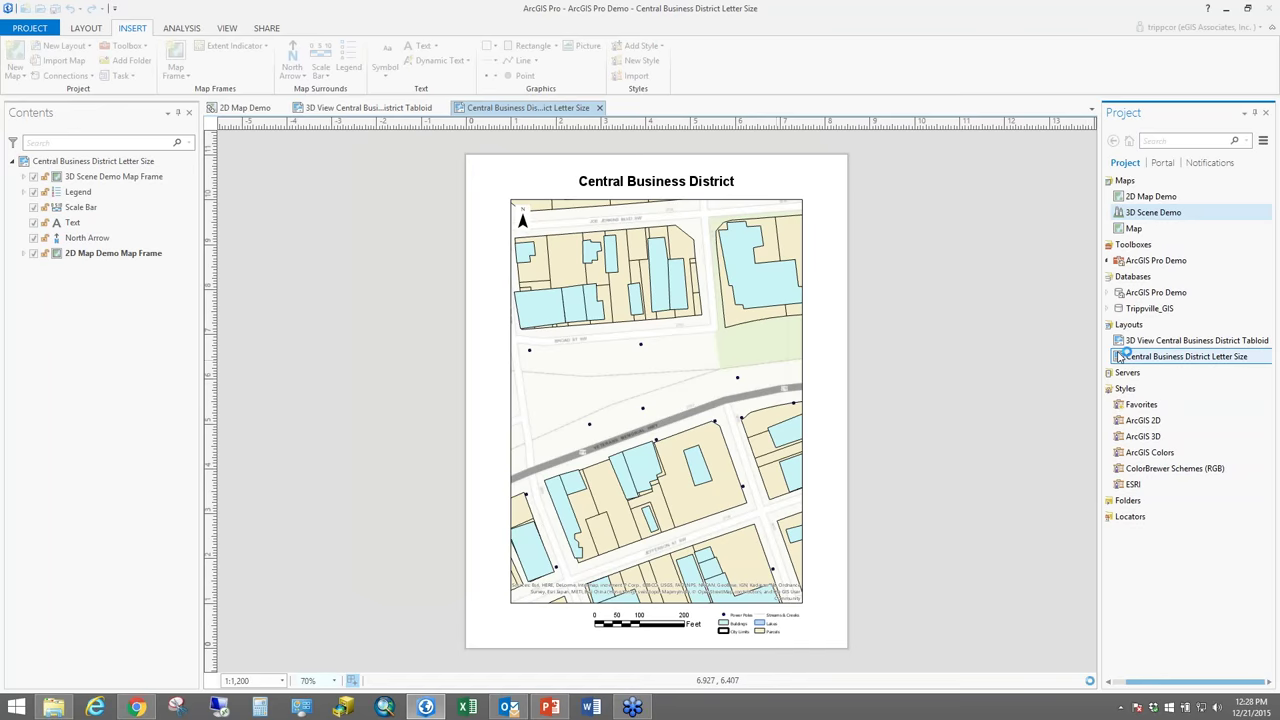
{"action": "left_click_drag", "start_coordinate": [1163, 686], "coordinate": [1145, 686]}
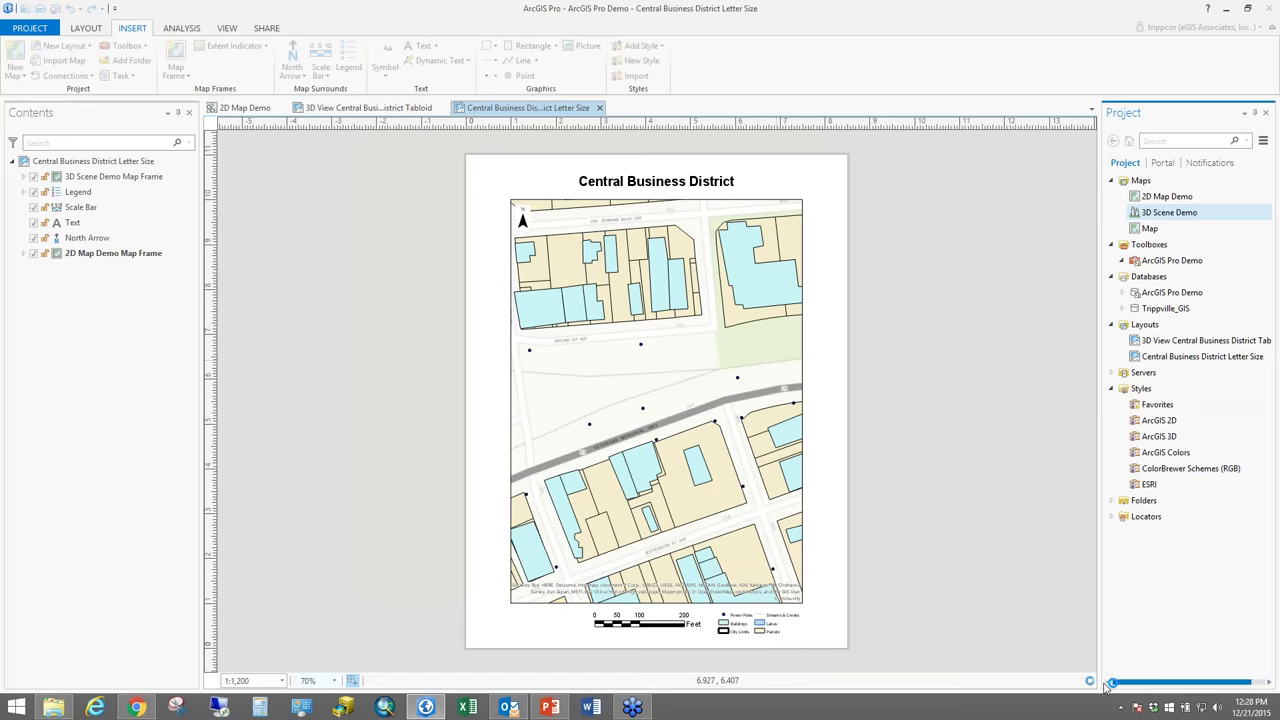
{"action": "left_click", "coordinate": [1113, 375]}
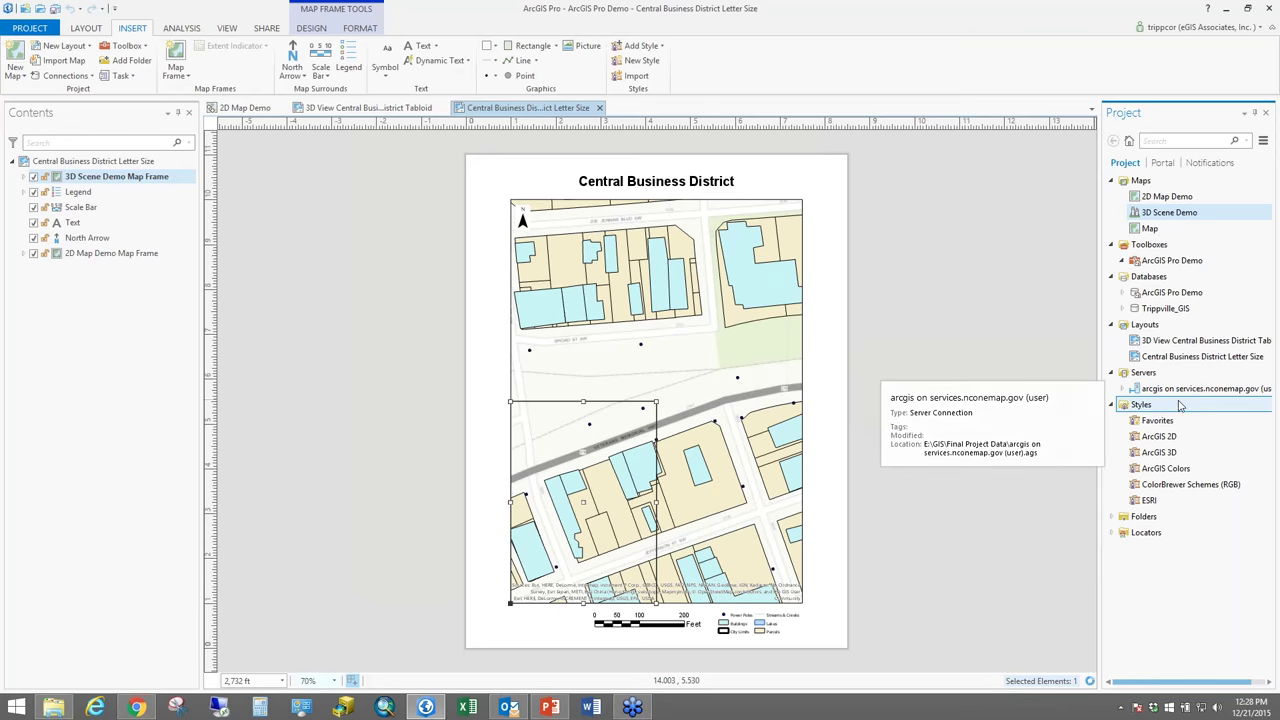
Expand the project's Folders category and look through the files in the Final Project Data folder connection
{"action": "left_click", "coordinate": [1112, 518]}
{"action": "left_click", "coordinate": [1121, 532]}
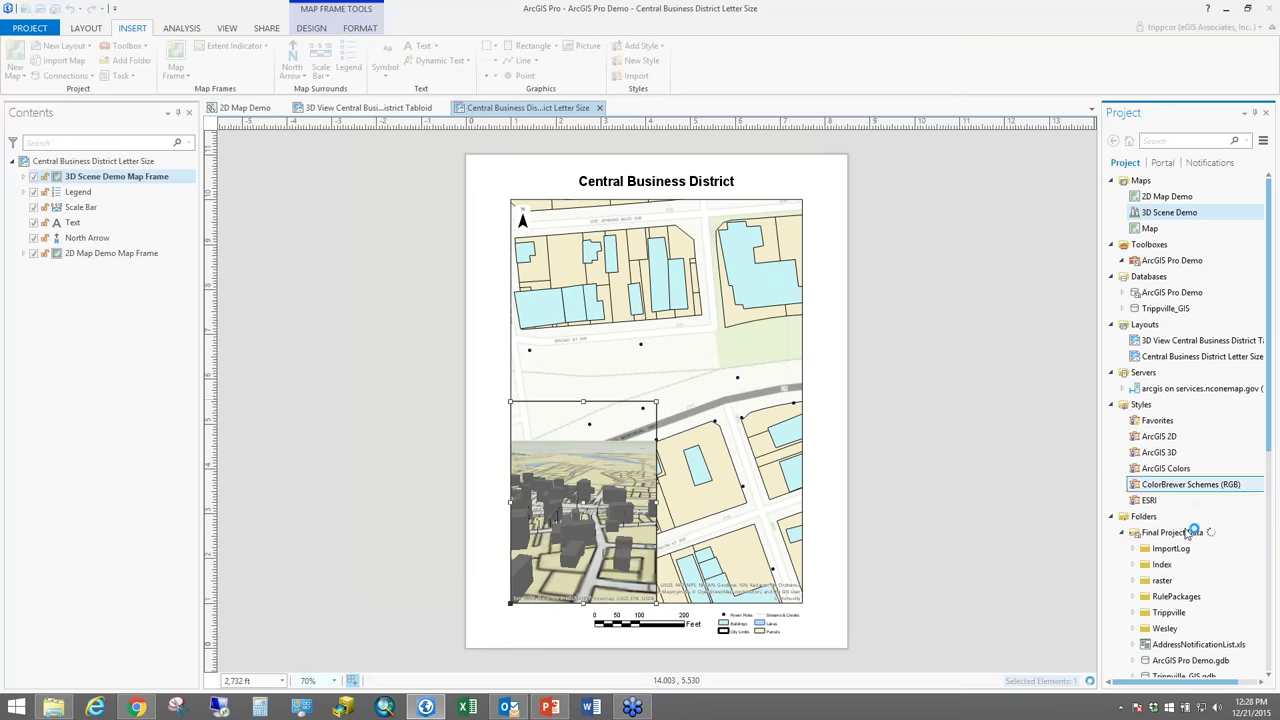
{"action": "scroll", "coordinate": [1190, 532], "scroll_direction": "down", "scroll_amount": 6}
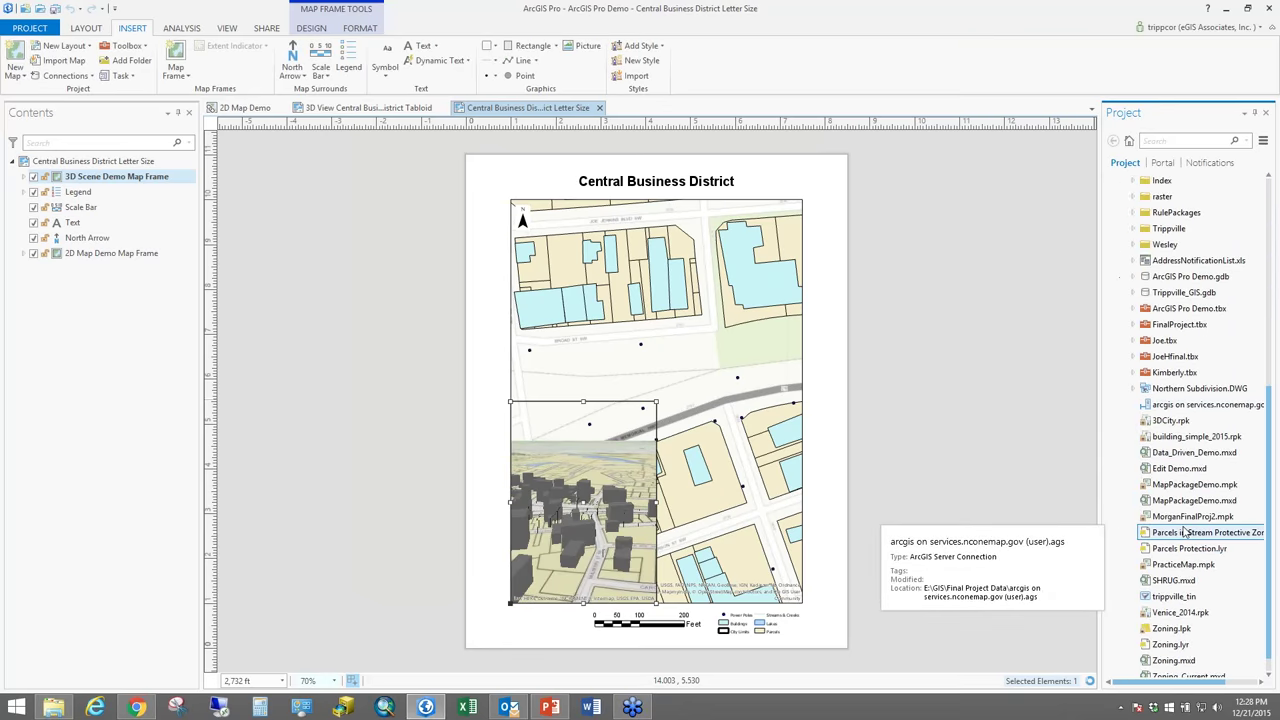
Create a new map in the project's Maps category and select its Topographic layer
{"action": "scroll", "coordinate": [1188, 540], "scroll_direction": "up", "scroll_amount": 3}
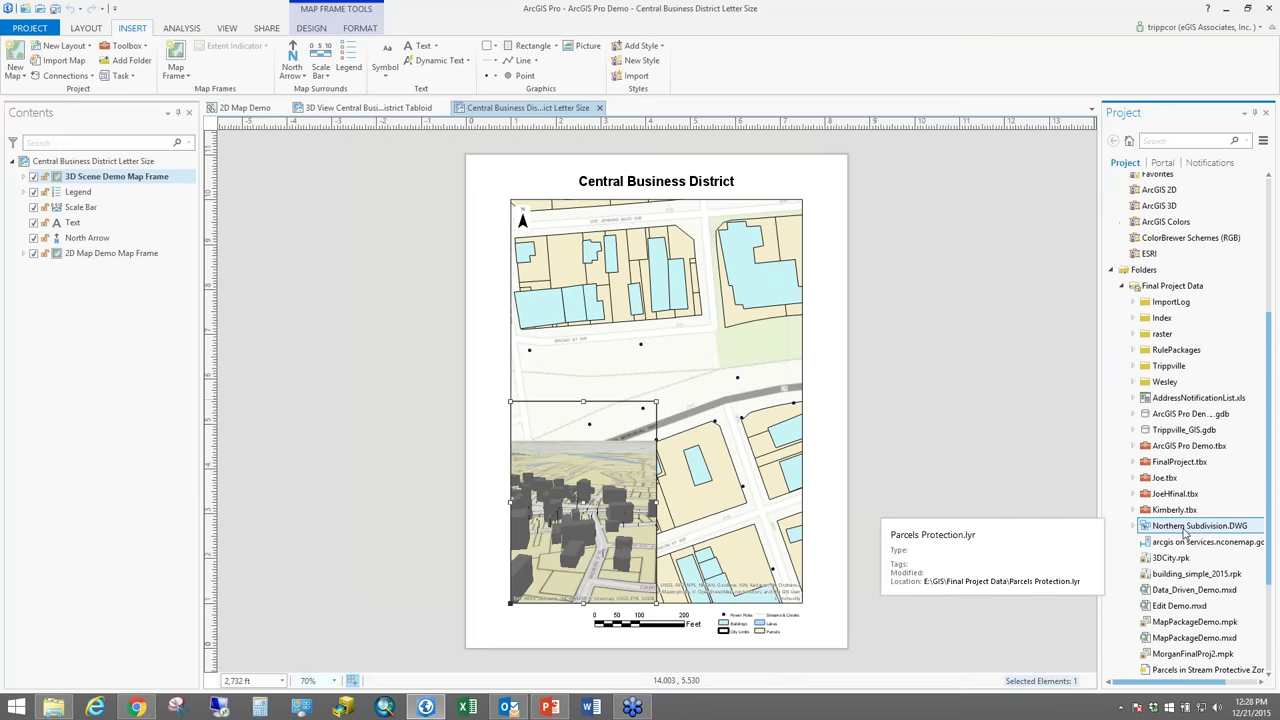
{"action": "scroll", "coordinate": [1193, 566], "scroll_direction": "up", "scroll_amount": 5}
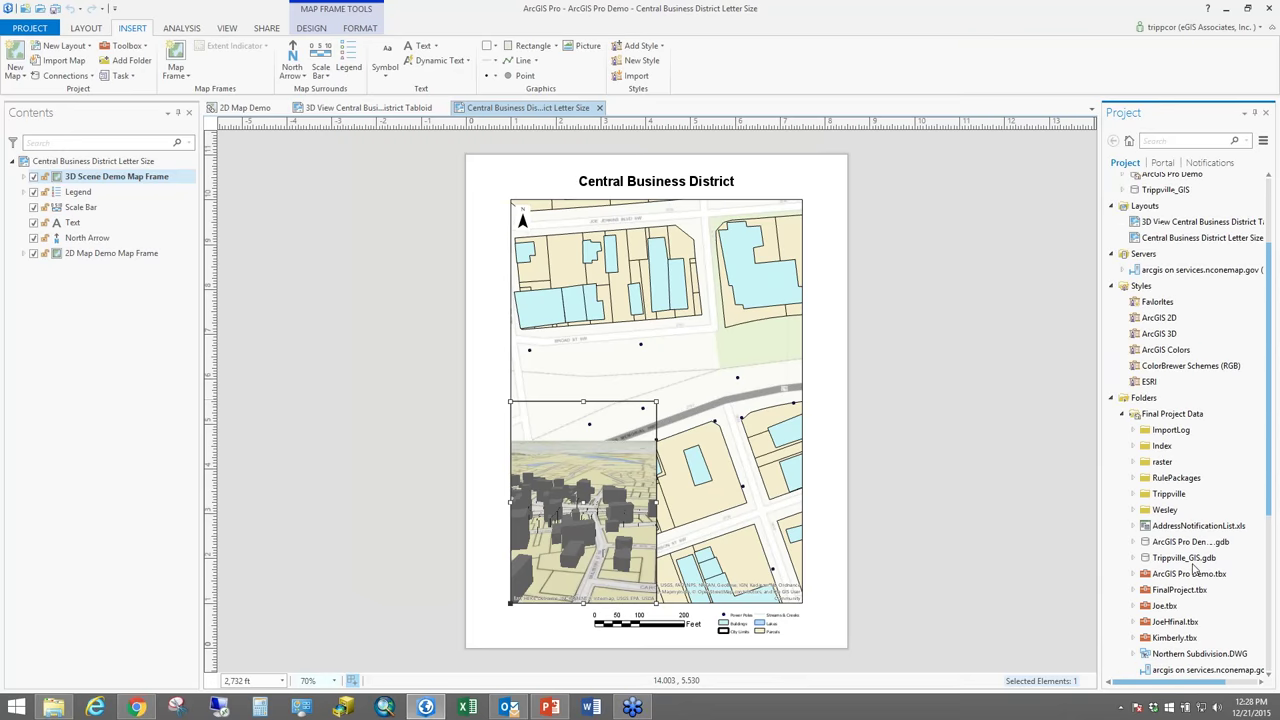
{"action": "scroll", "coordinate": [1193, 566], "scroll_direction": "up", "scroll_amount": 1}
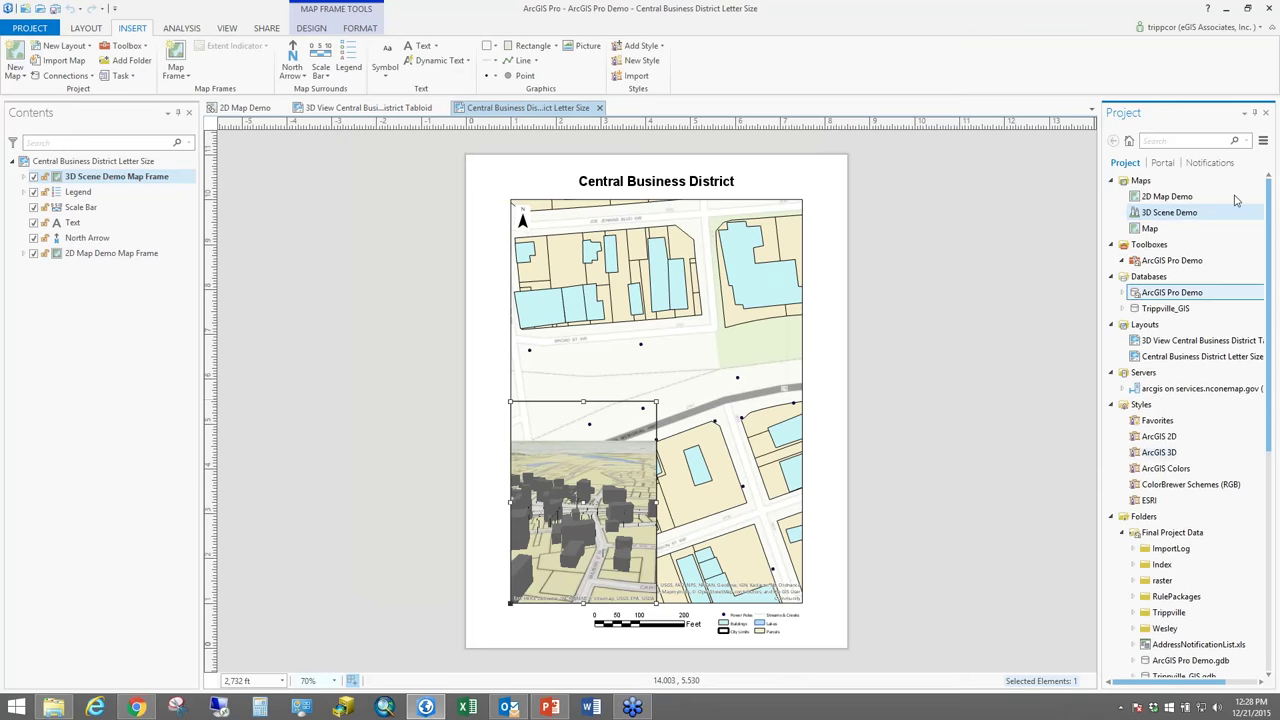
{"action": "right_click", "coordinate": [1143, 182]}
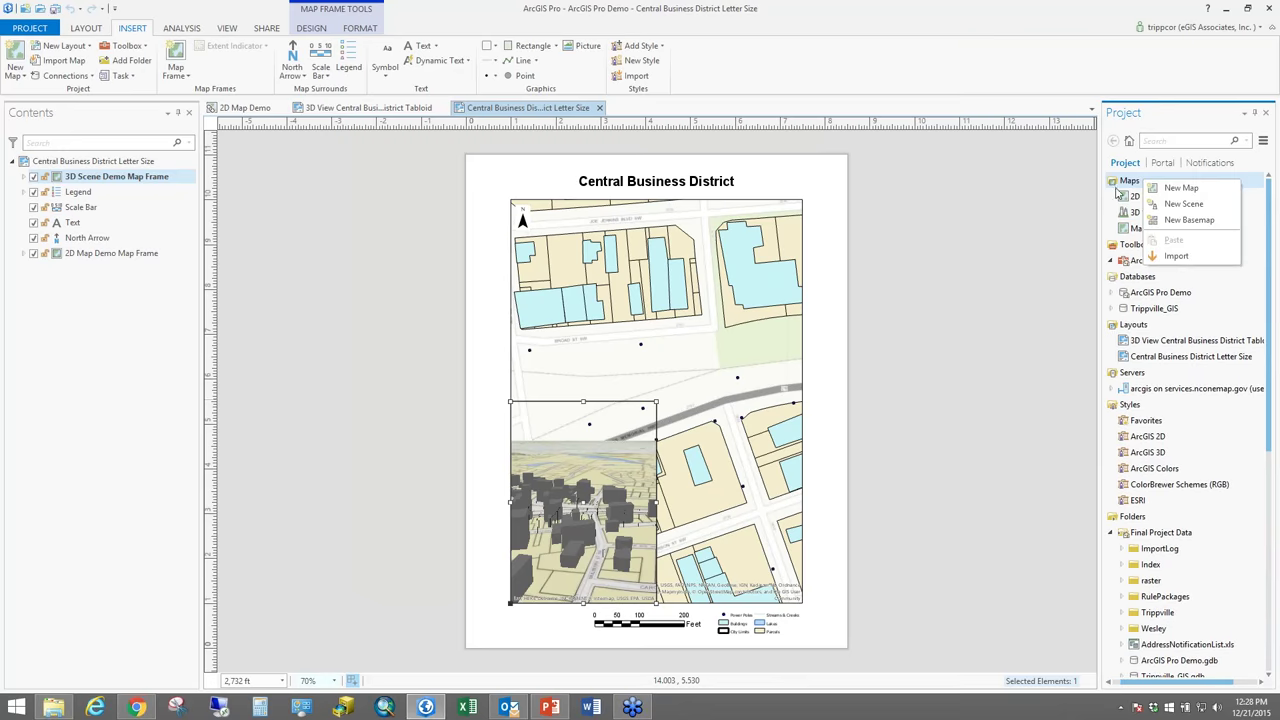
{"action": "left_click", "coordinate": [1180, 188]}
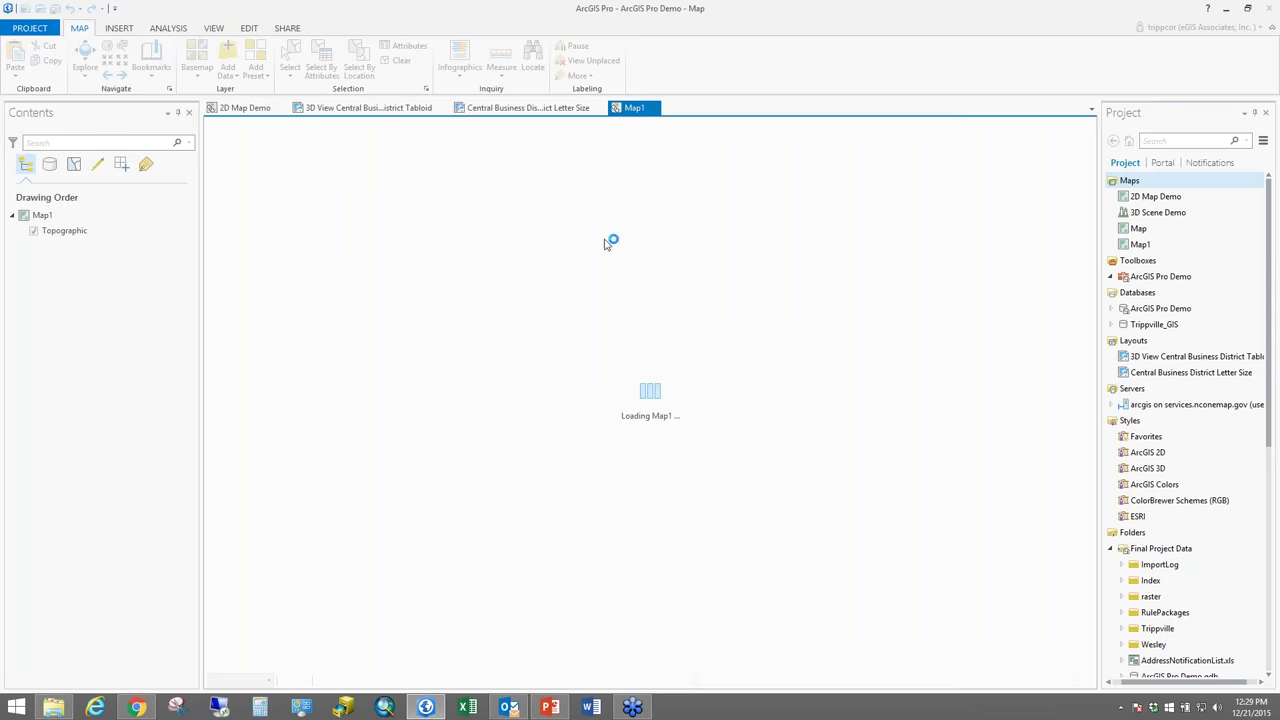
{"action": "left_click", "coordinate": [70, 232]}
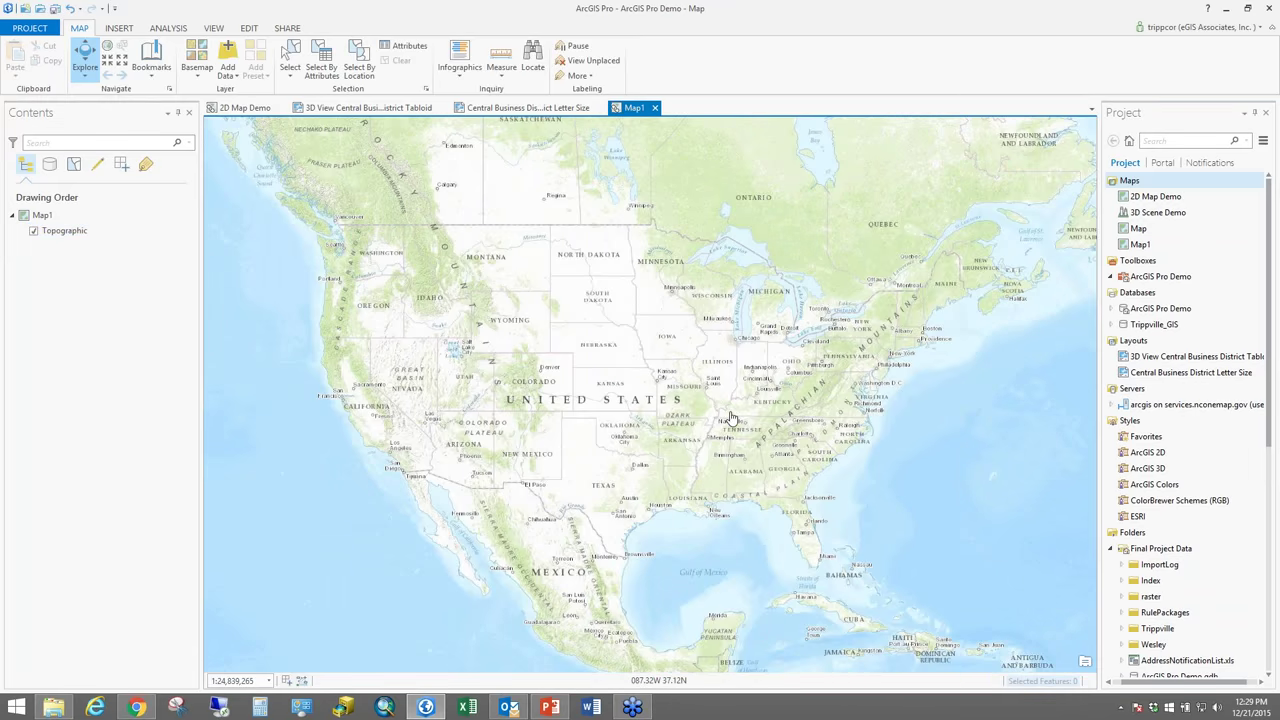
Open the application options and review the current project's home folder, default geodatabase and default toolbox settings
{"action": "left_click", "coordinate": [24, 30]}
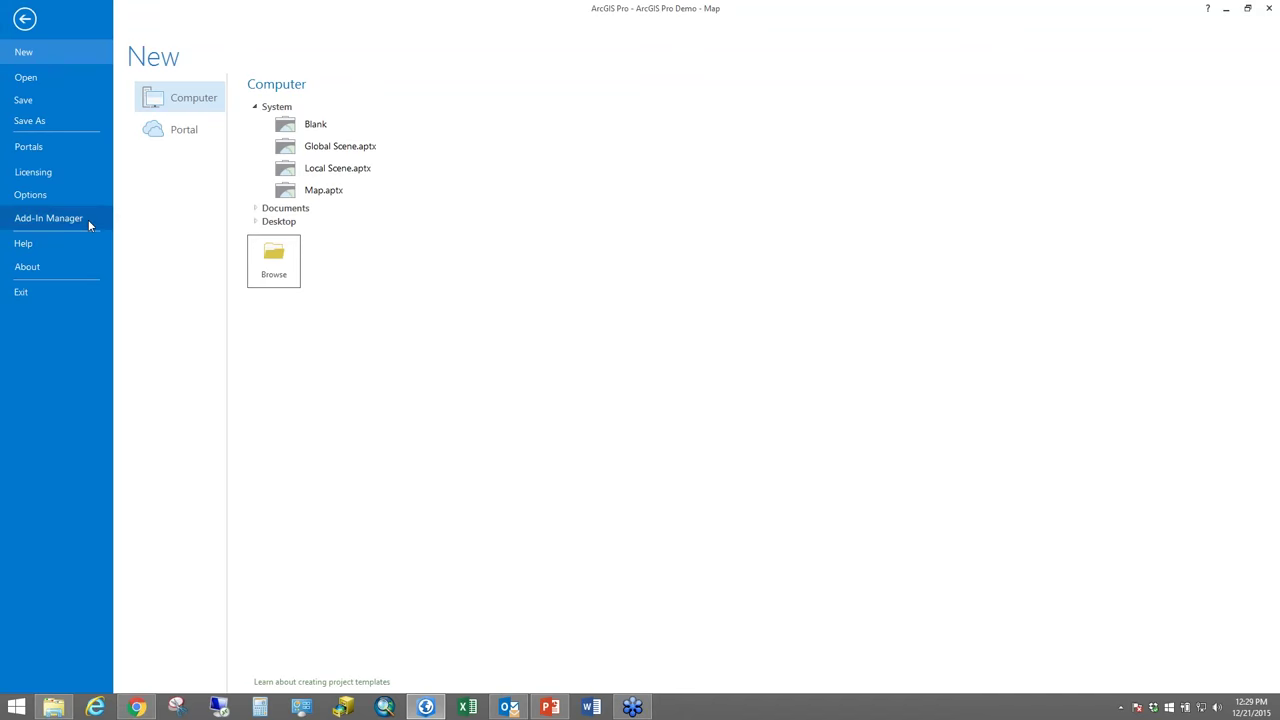
{"action": "left_click", "coordinate": [44, 196]}
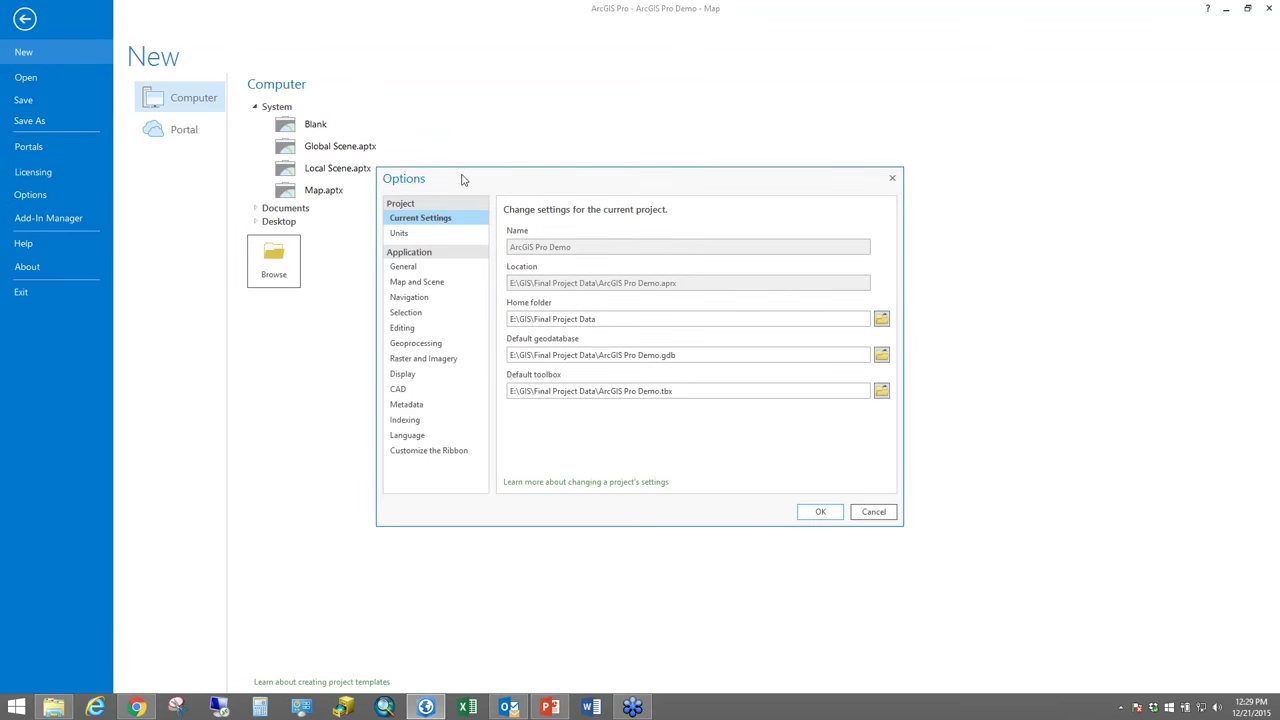
{"action": "left_click_drag", "start_coordinate": [464, 180], "coordinate": [466, 130]}
{"action": "left_click", "coordinate": [421, 168]}
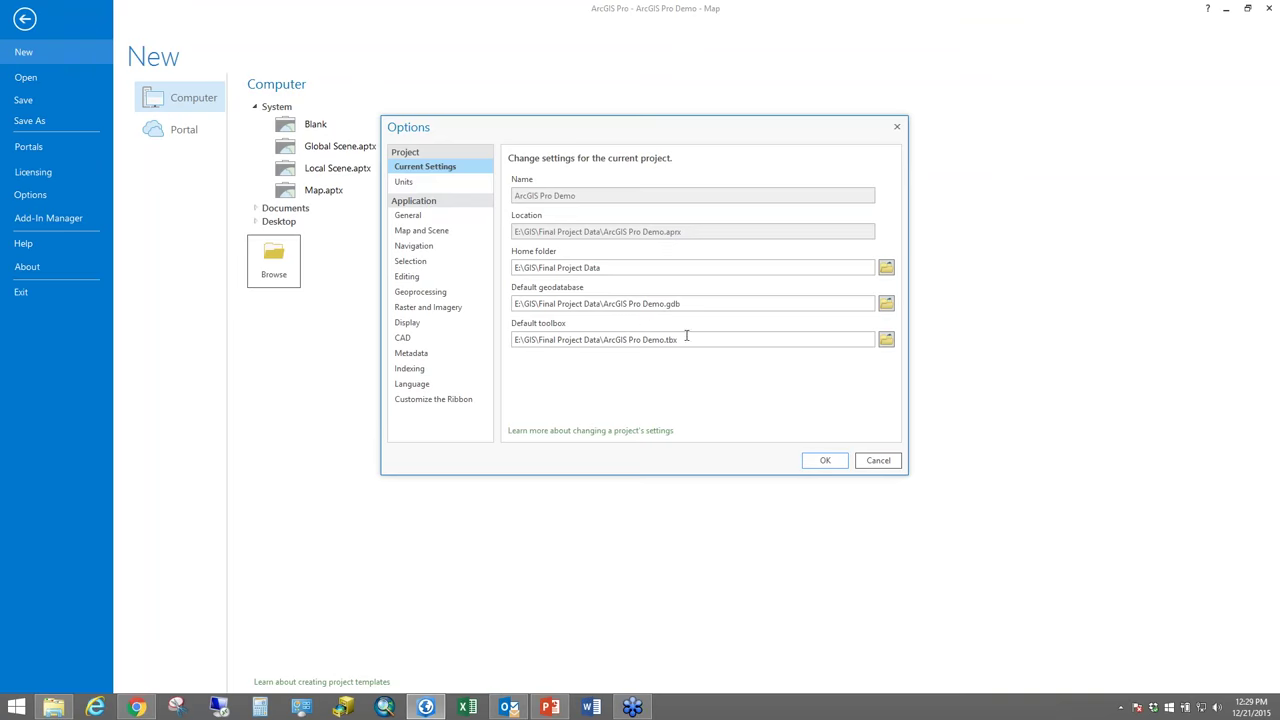
Examine the project's unit options, expanding the Distance Units, Area Units and 3D Symbol Display Units
{"action": "left_click", "coordinate": [450, 189]}
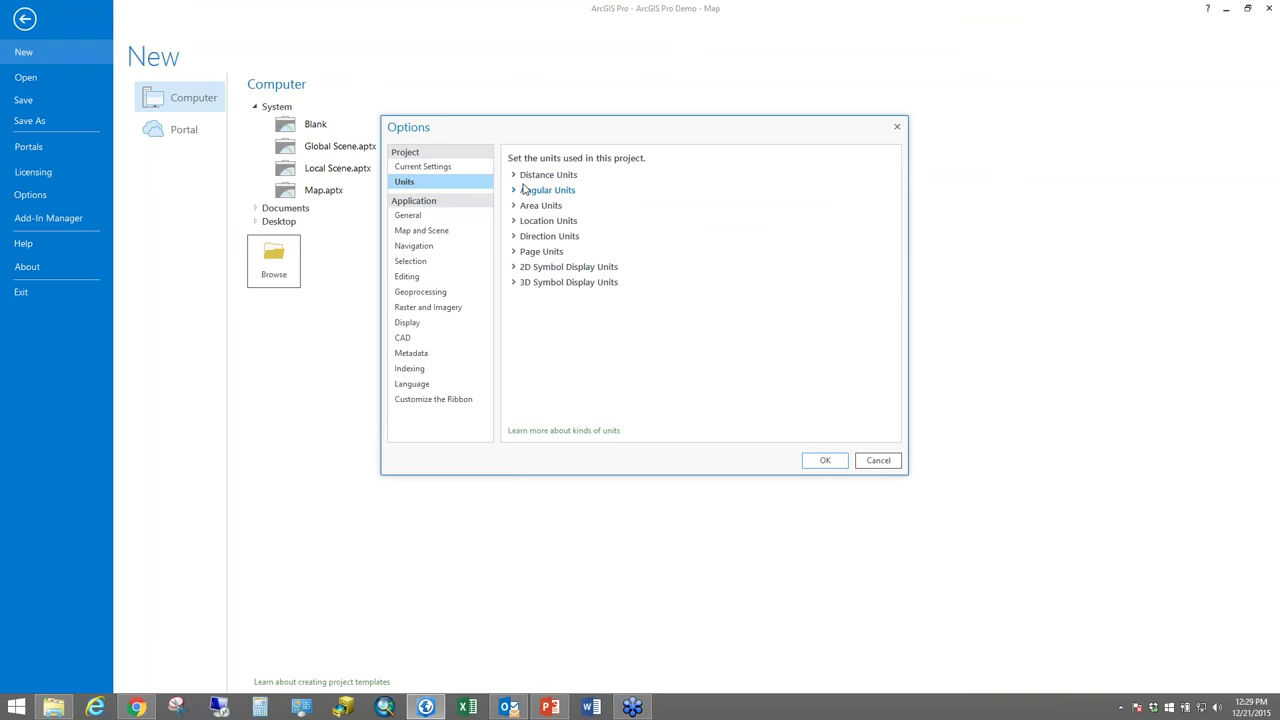
{"action": "left_click", "coordinate": [513, 176]}
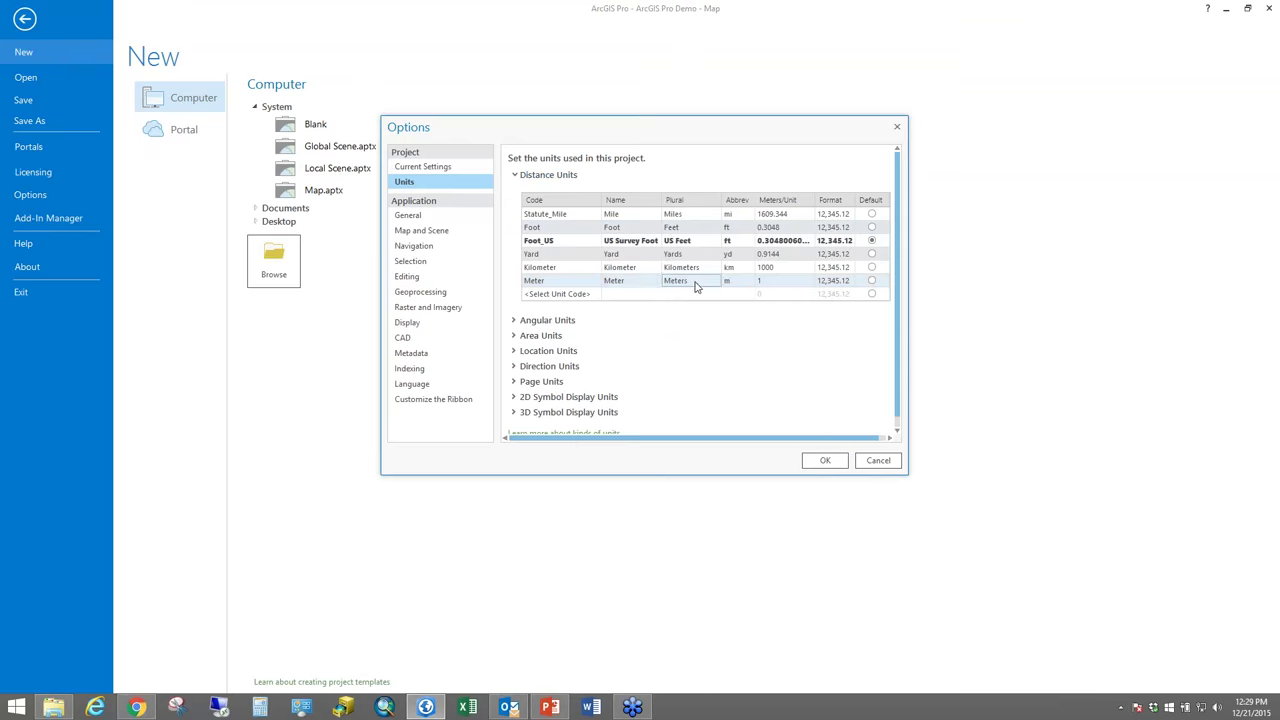
{"action": "scroll", "coordinate": [712, 346], "scroll_direction": "down", "scroll_amount": 1}
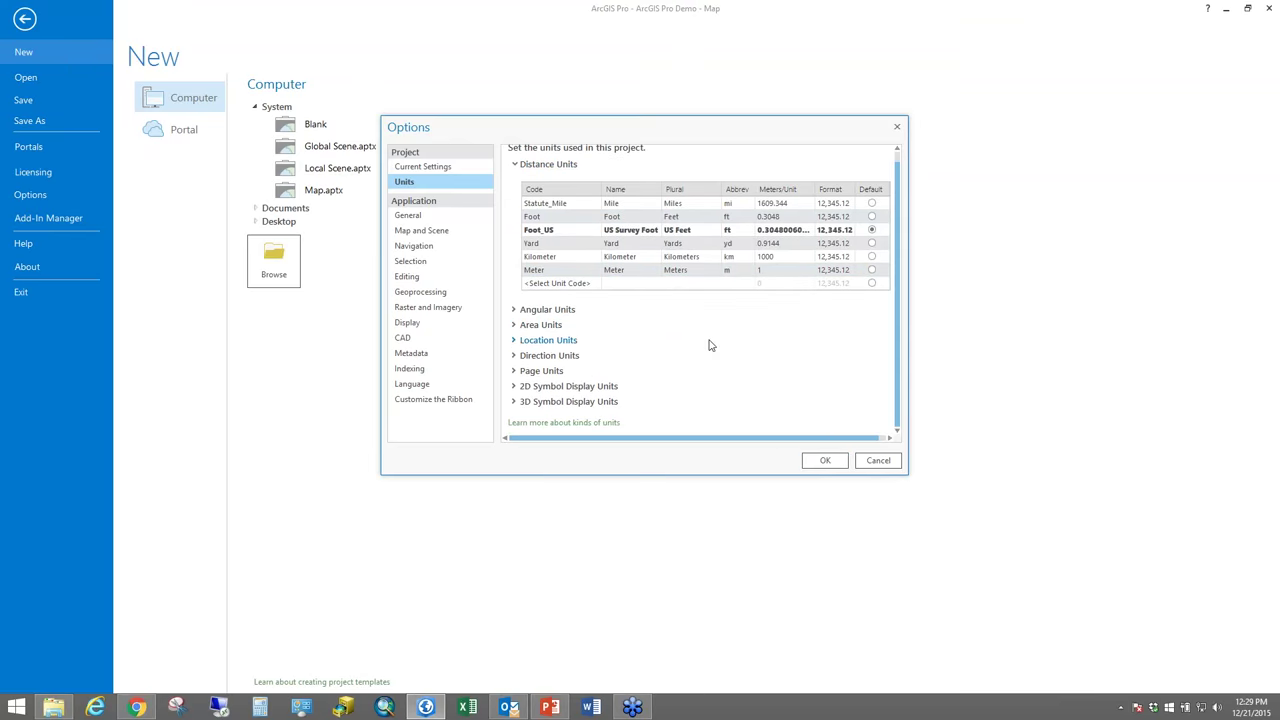
{"action": "left_click", "coordinate": [513, 325]}
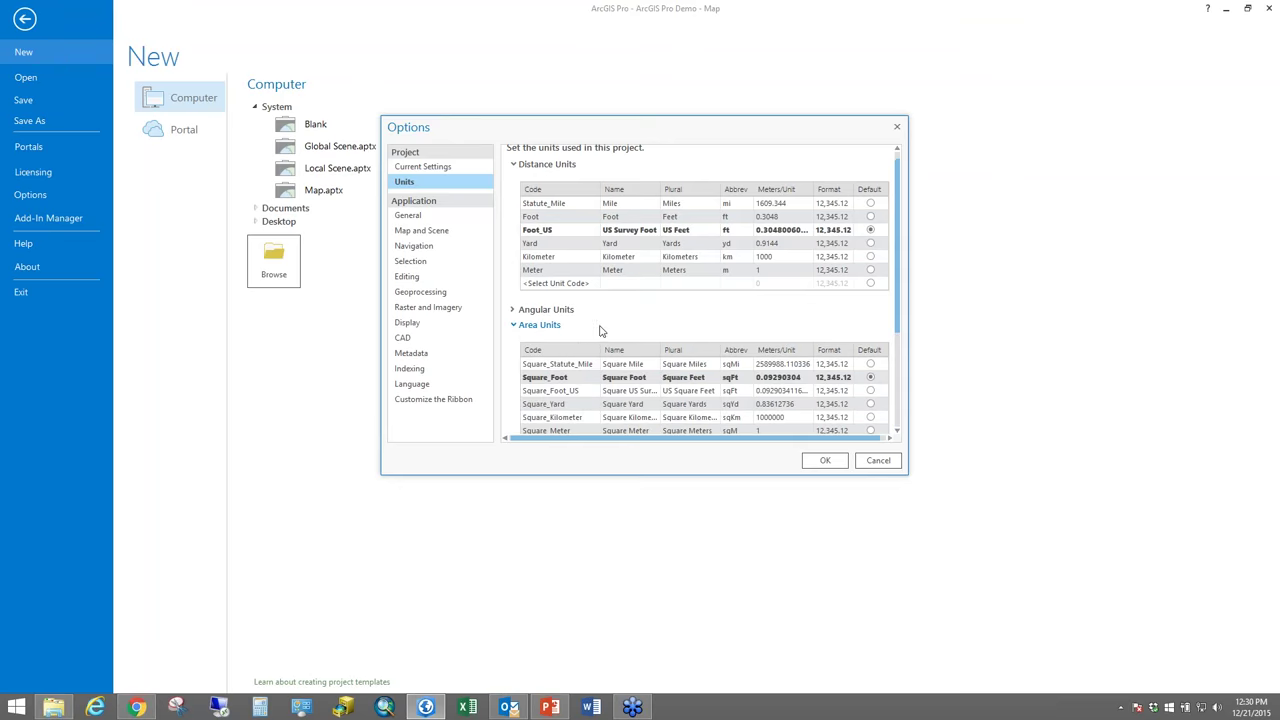
{"action": "scroll", "coordinate": [617, 330], "scroll_direction": "down", "scroll_amount": 1}
{"action": "scroll", "coordinate": [617, 330], "scroll_direction": "down", "scroll_amount": 2}
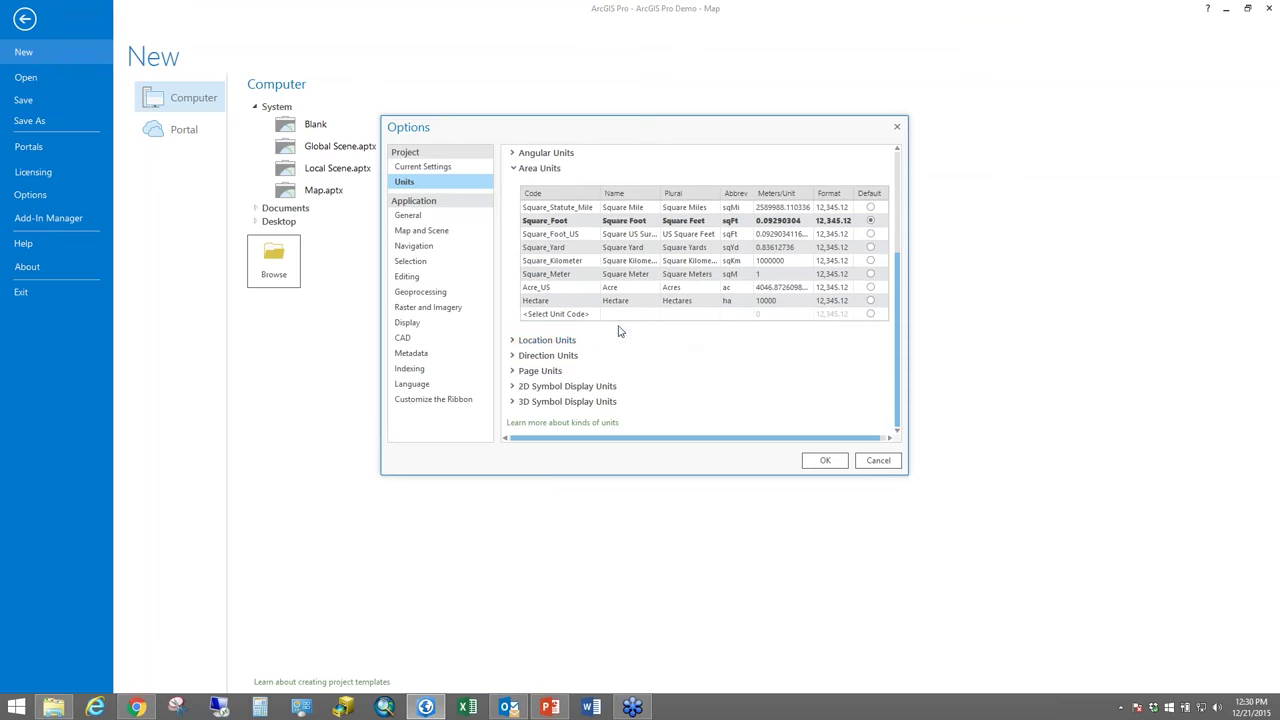
{"action": "left_click", "coordinate": [512, 402]}
{"action": "scroll", "coordinate": [731, 381], "scroll_direction": "down", "scroll_amount": 2}
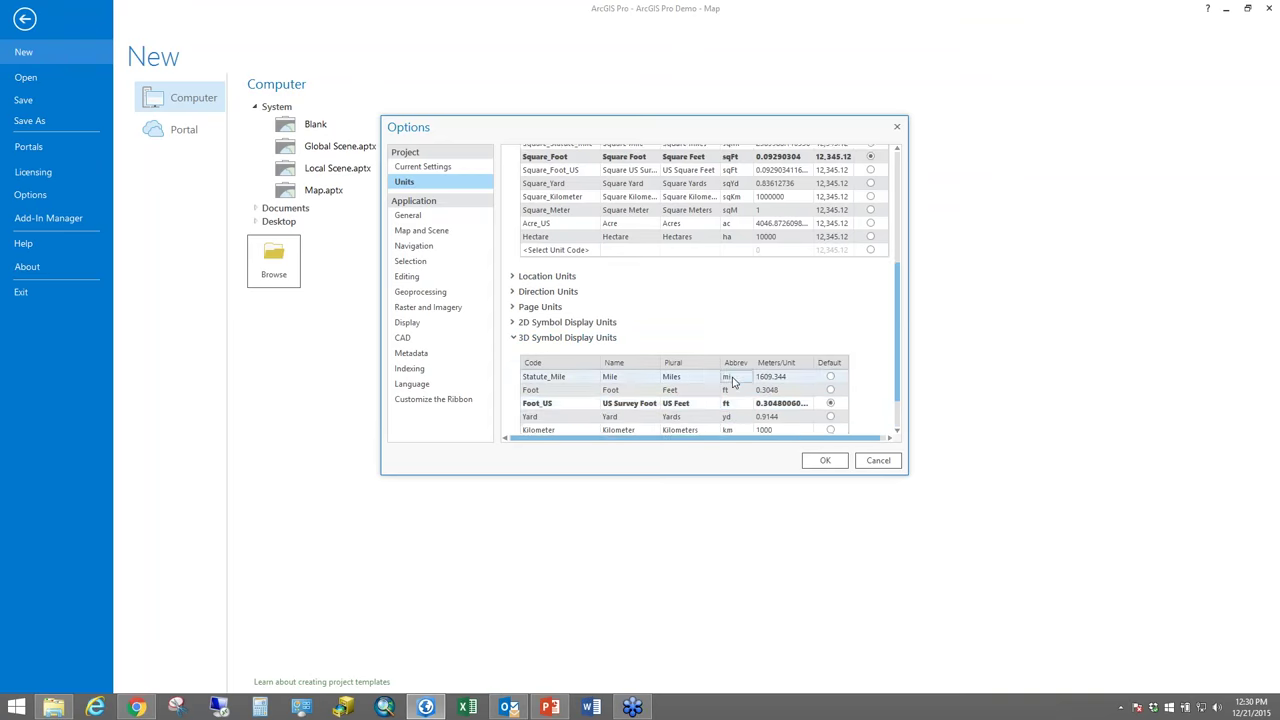
{"action": "scroll", "coordinate": [731, 381], "scroll_direction": "down", "scroll_amount": 2}
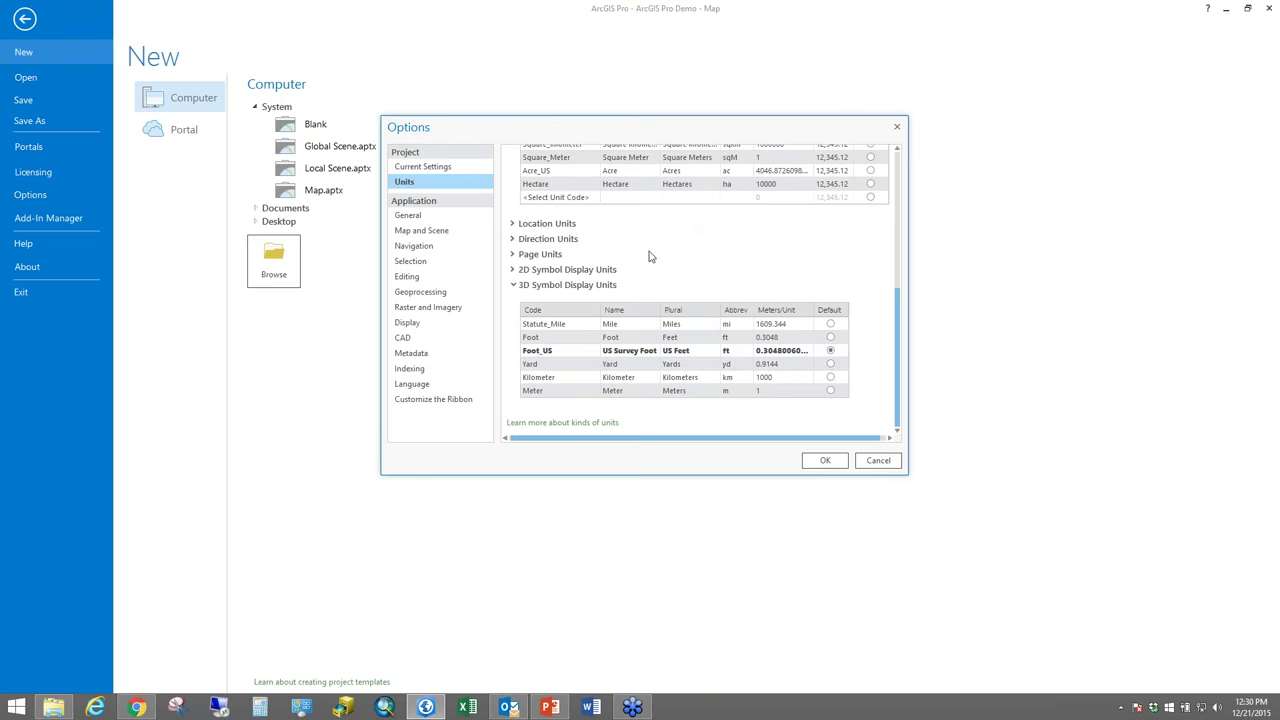
Compare the application-level option pages with the project's Current Settings and Units, then cancel the options and return to the map
{"action": "left_click", "coordinate": [412, 215]}
{"action": "left_click", "coordinate": [422, 231]}
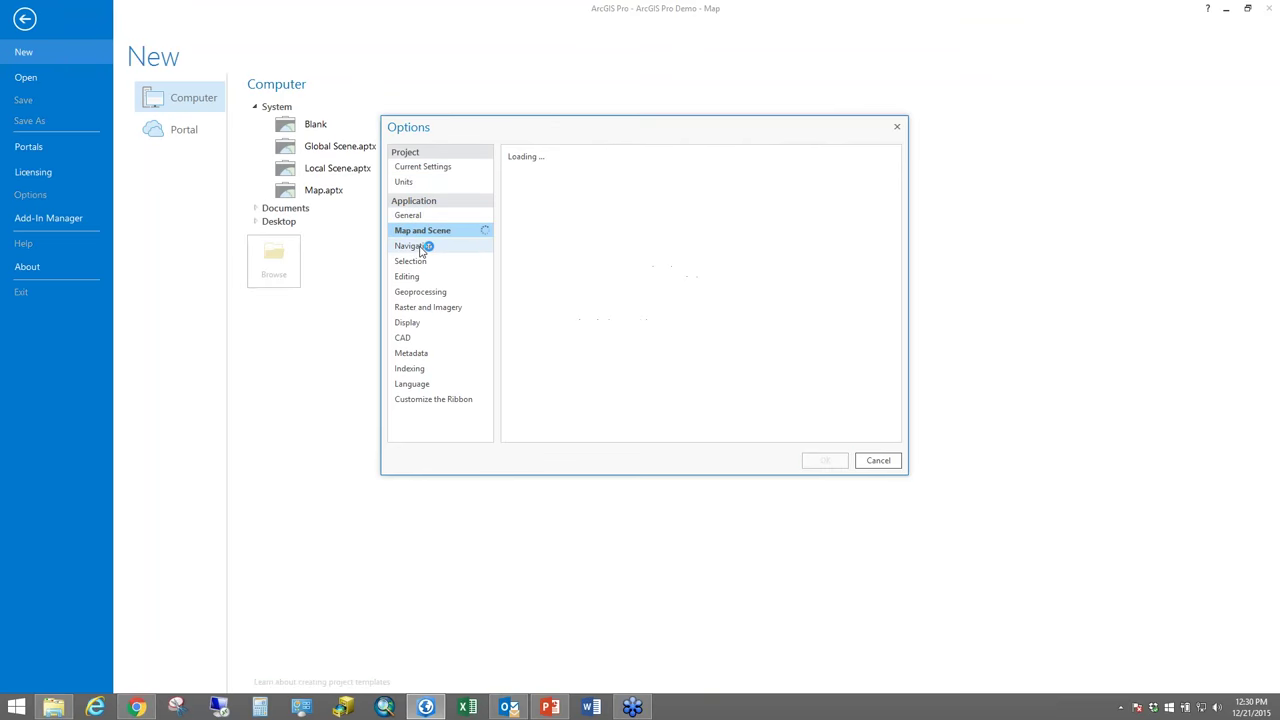
{"action": "left_click", "coordinate": [434, 170]}
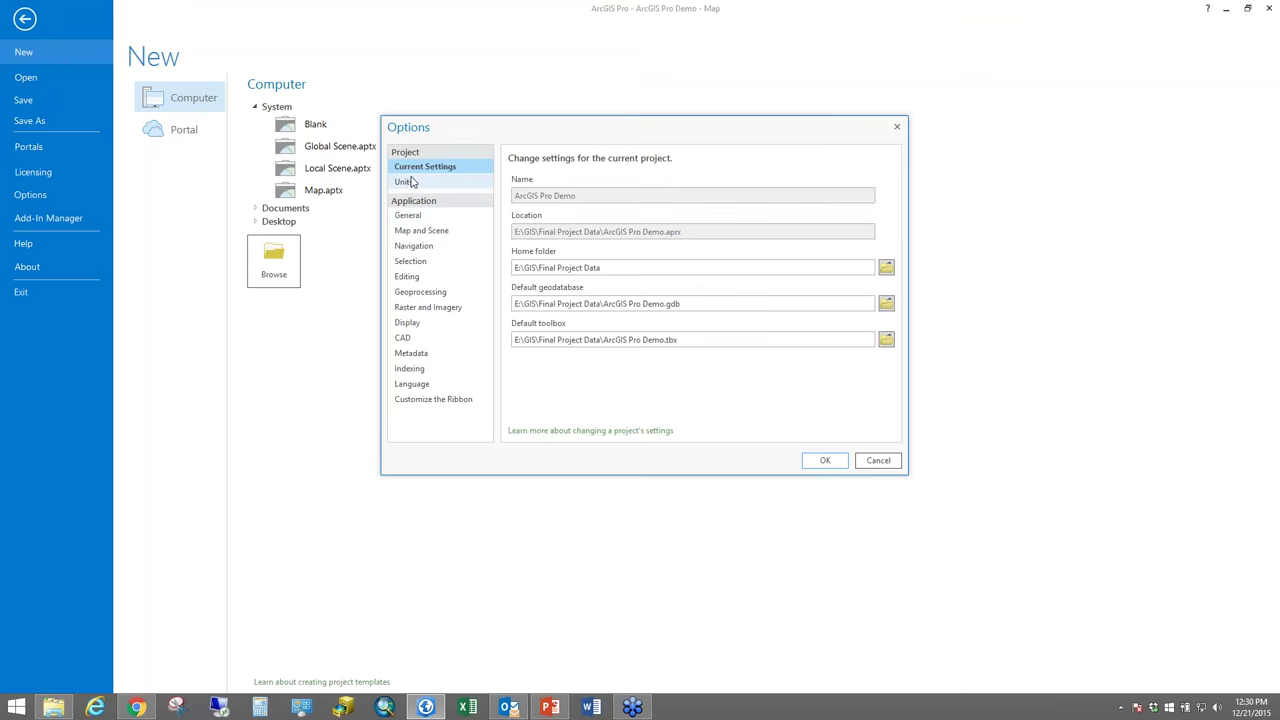
{"action": "left_click", "coordinate": [407, 182]}
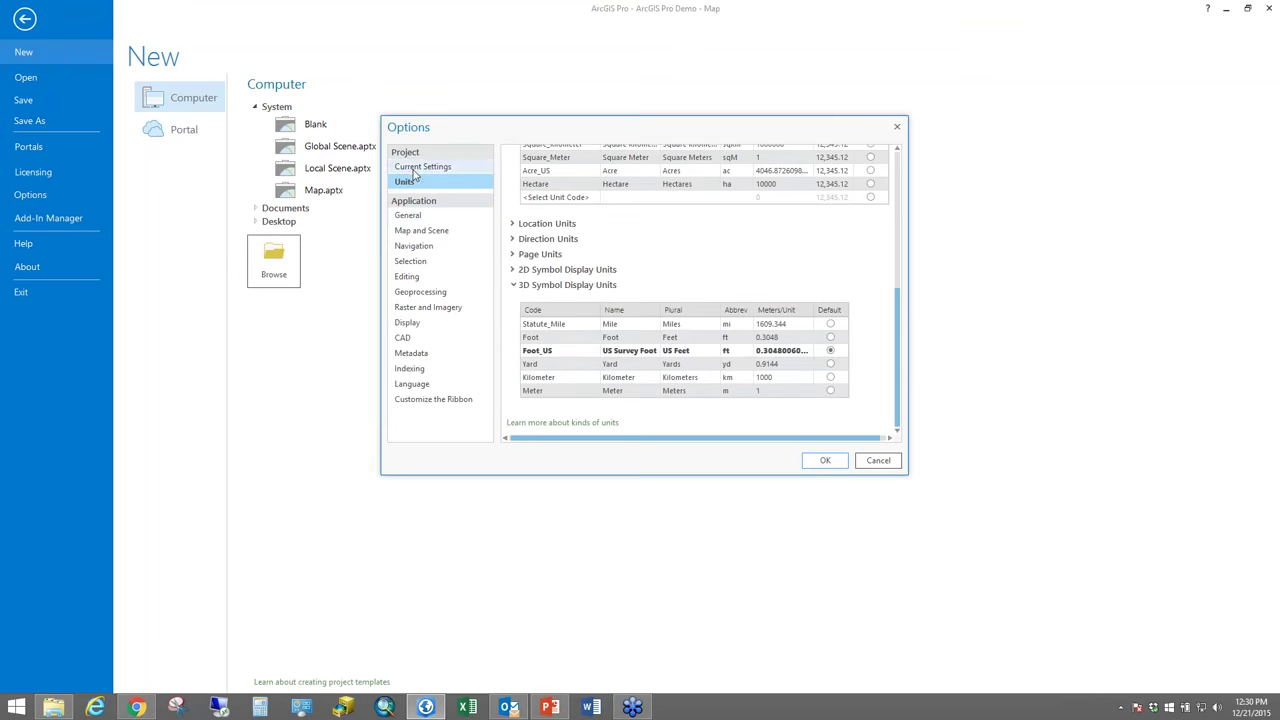
{"action": "left_click", "coordinate": [408, 215]}
{"action": "left_click", "coordinate": [407, 232]}
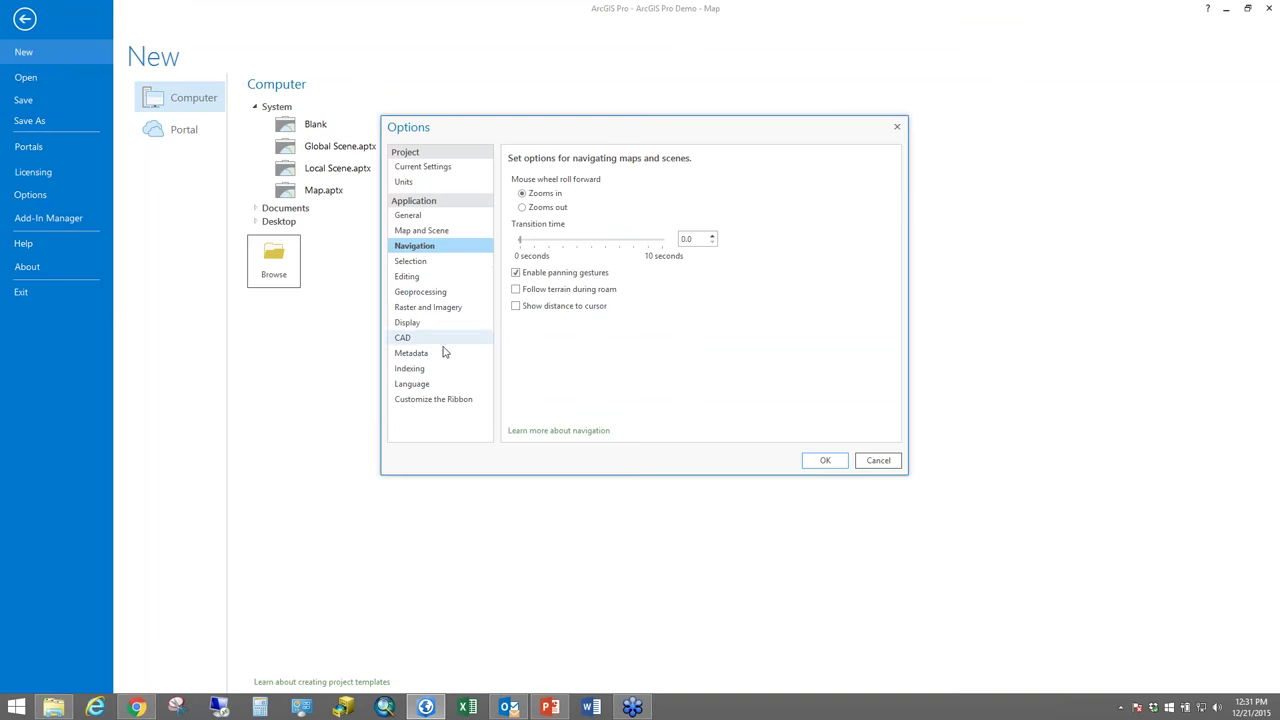
{"action": "left_click", "coordinate": [414, 166]}
{"action": "left_click", "coordinate": [413, 183]}
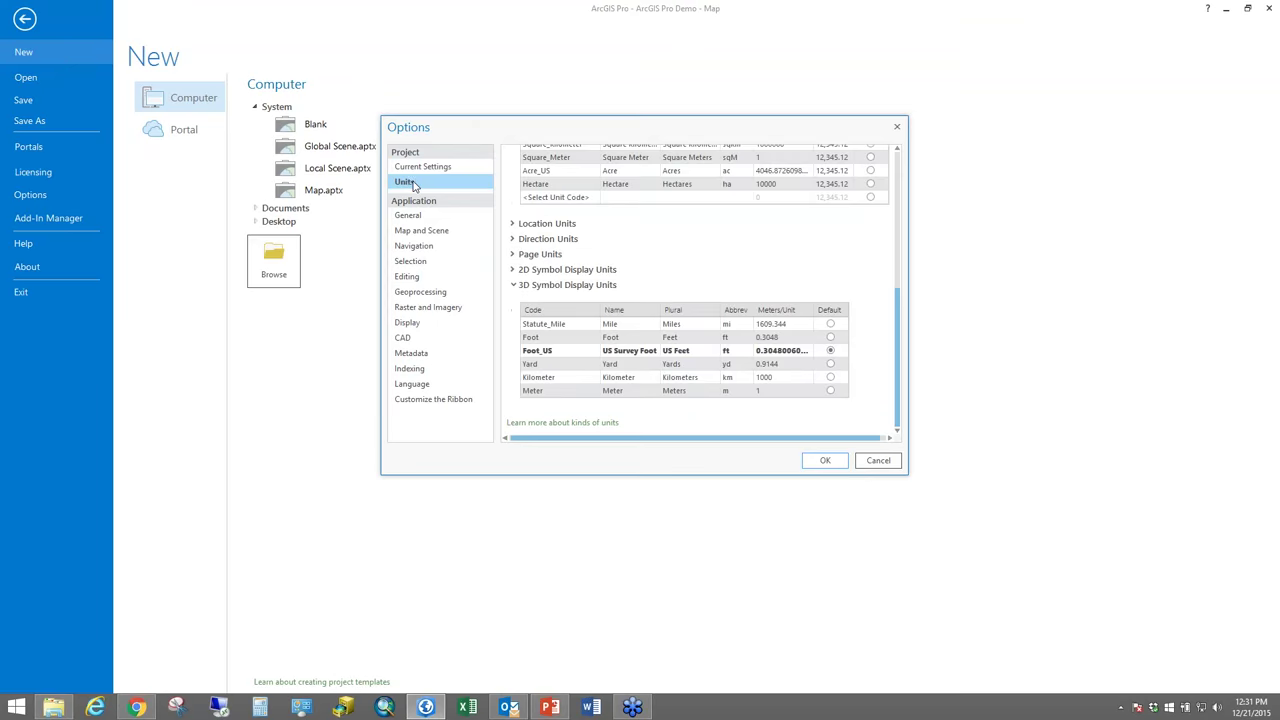
{"action": "left_click", "coordinate": [899, 463]}
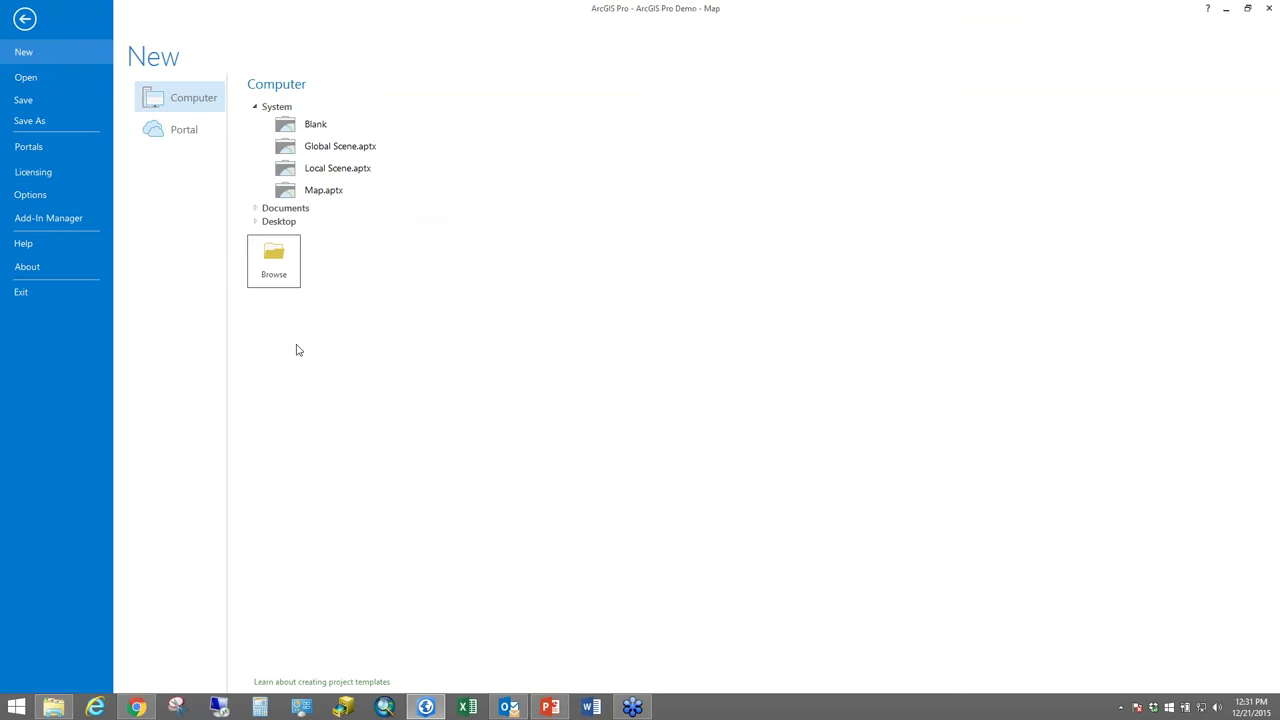
{"action": "left_click", "coordinate": [26, 19]}
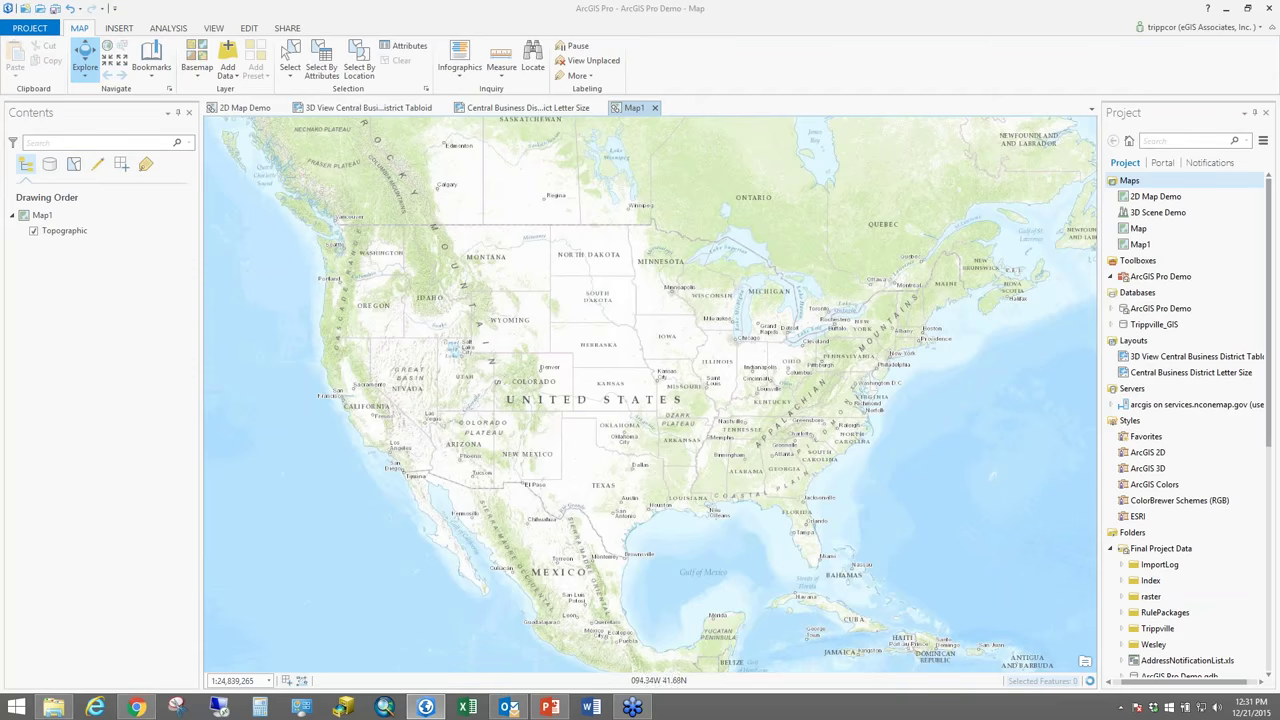
Switch to the PowerPoint presentation and start the slide show from the Project Items slide
{"action": "left_click", "coordinate": [556, 710]}
{"action": "key", "text": "Down"}
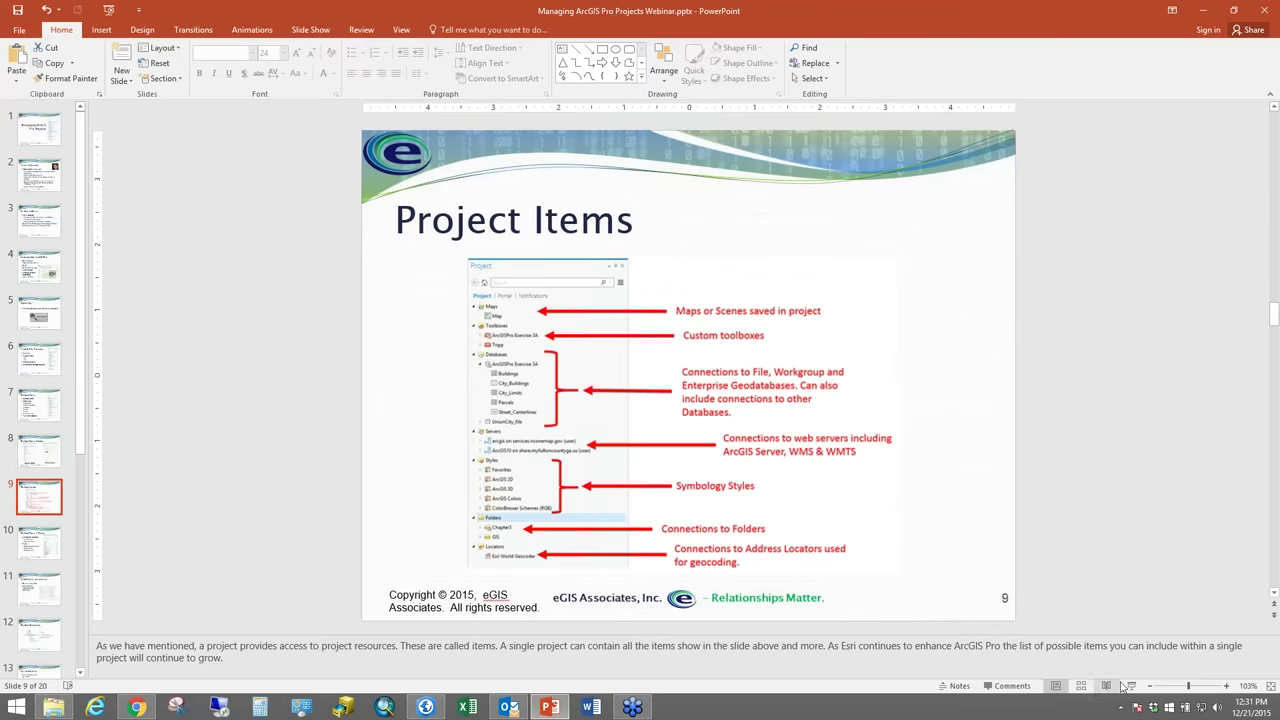
{"action": "left_click", "coordinate": [1130, 688]}
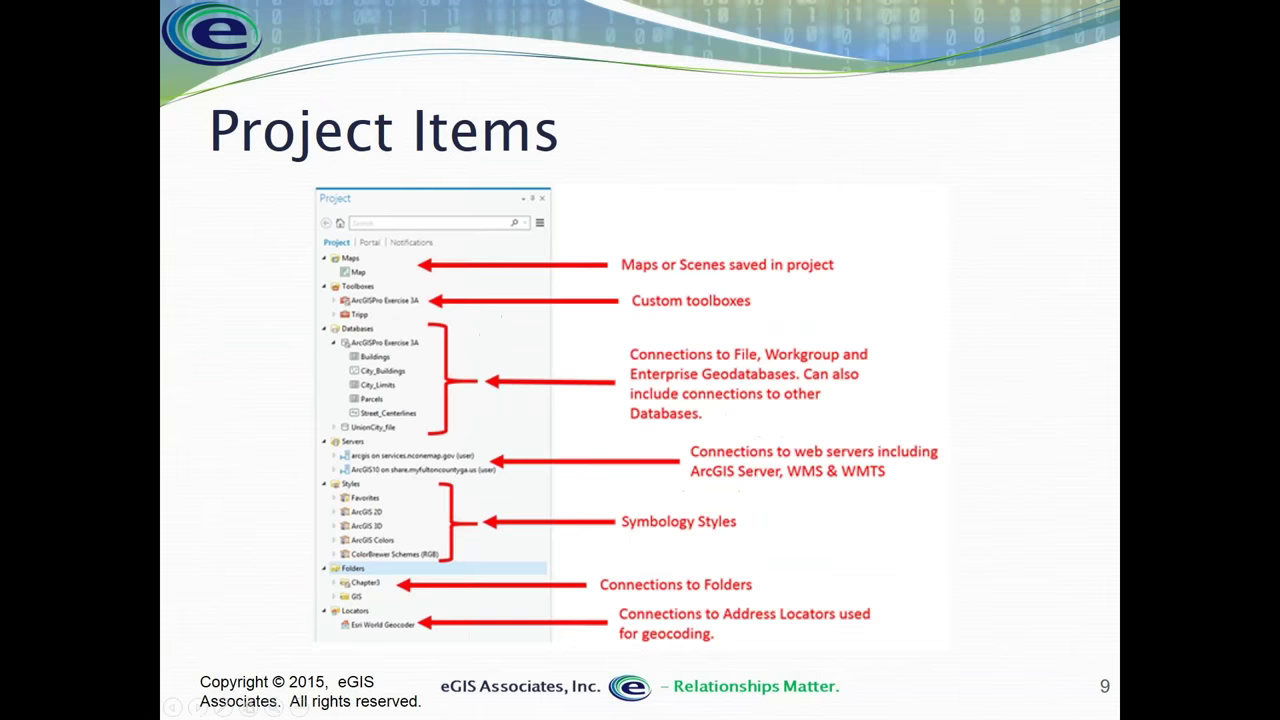
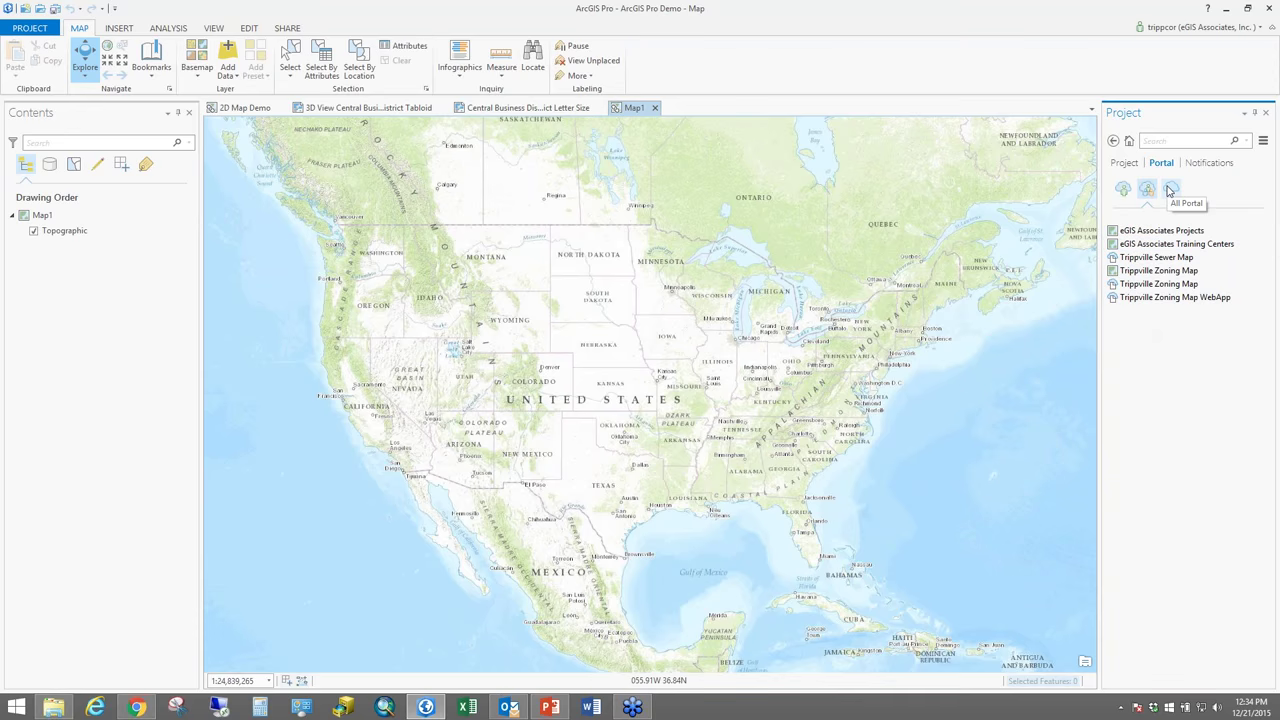
Search the All Portal content for aerials
{"action": "left_click", "coordinate": [1171, 190]}
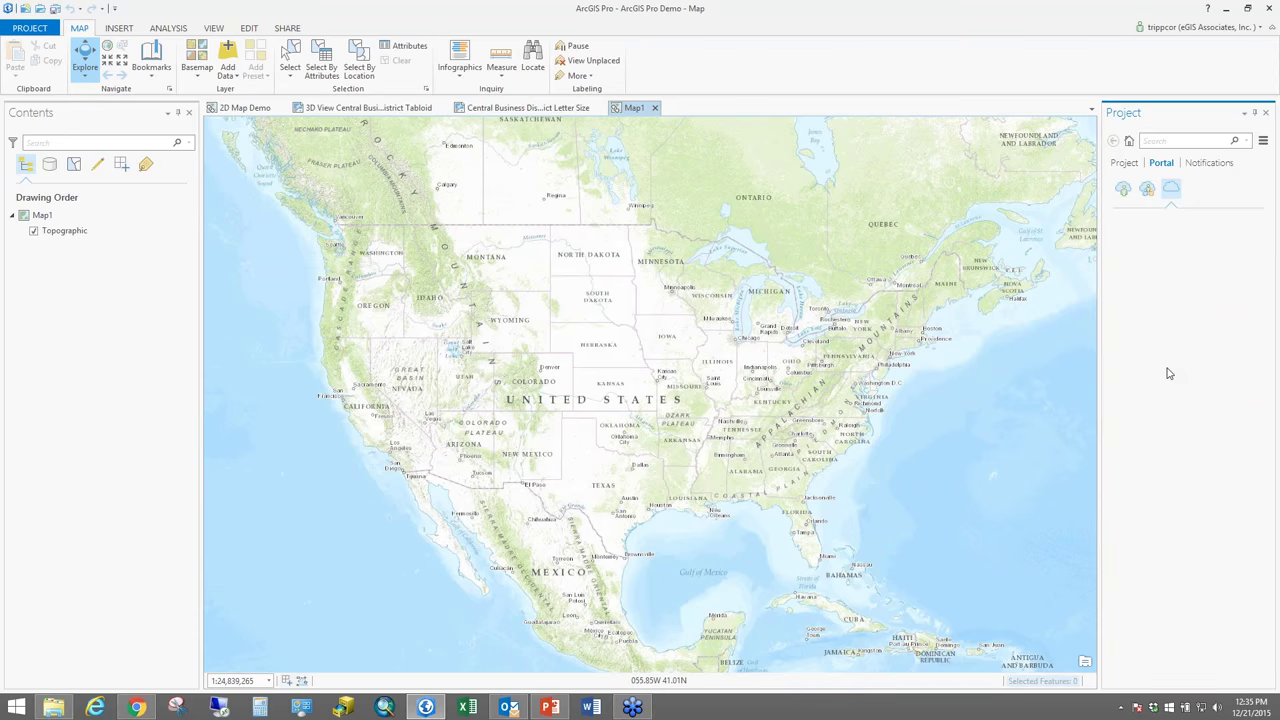
{"action": "left_click", "coordinate": [1159, 142]}
{"action": "type", "text": "aerials"}
{"action": "key", "text": "Return"}
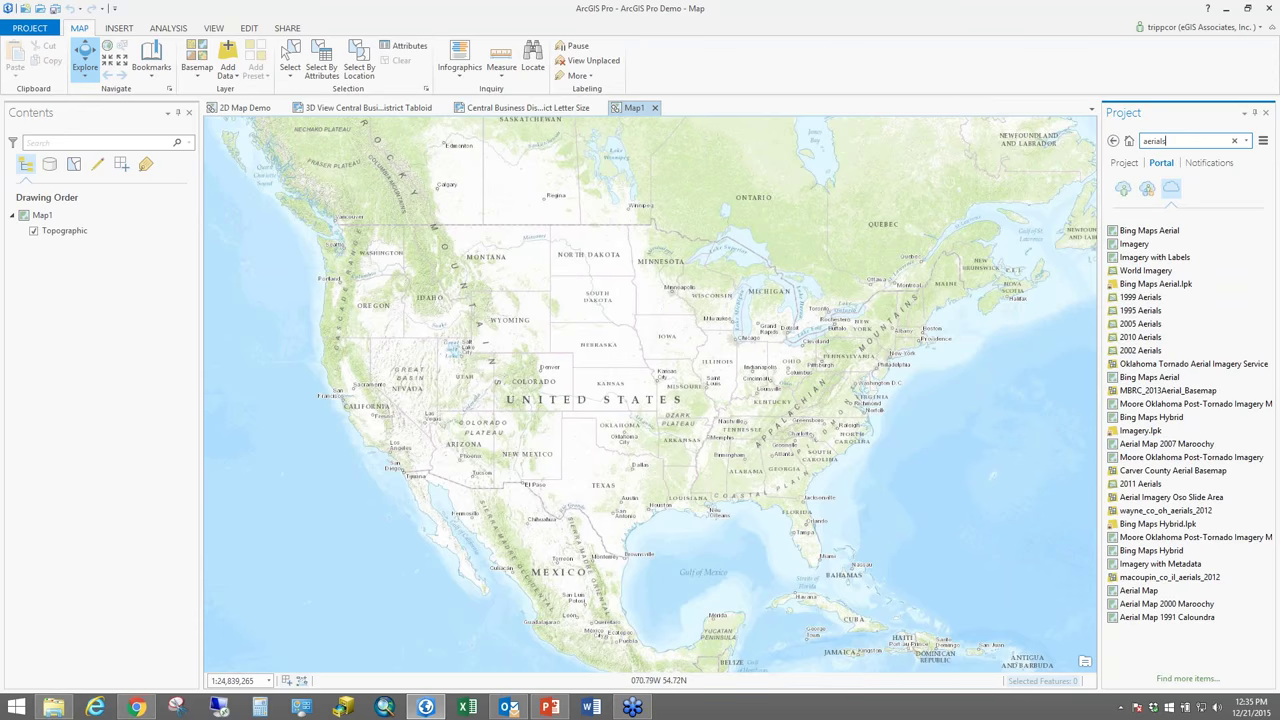
Check the Project pane's notifications against the portal results, then return to the list of project items
{"action": "left_click", "coordinate": [1196, 164]}
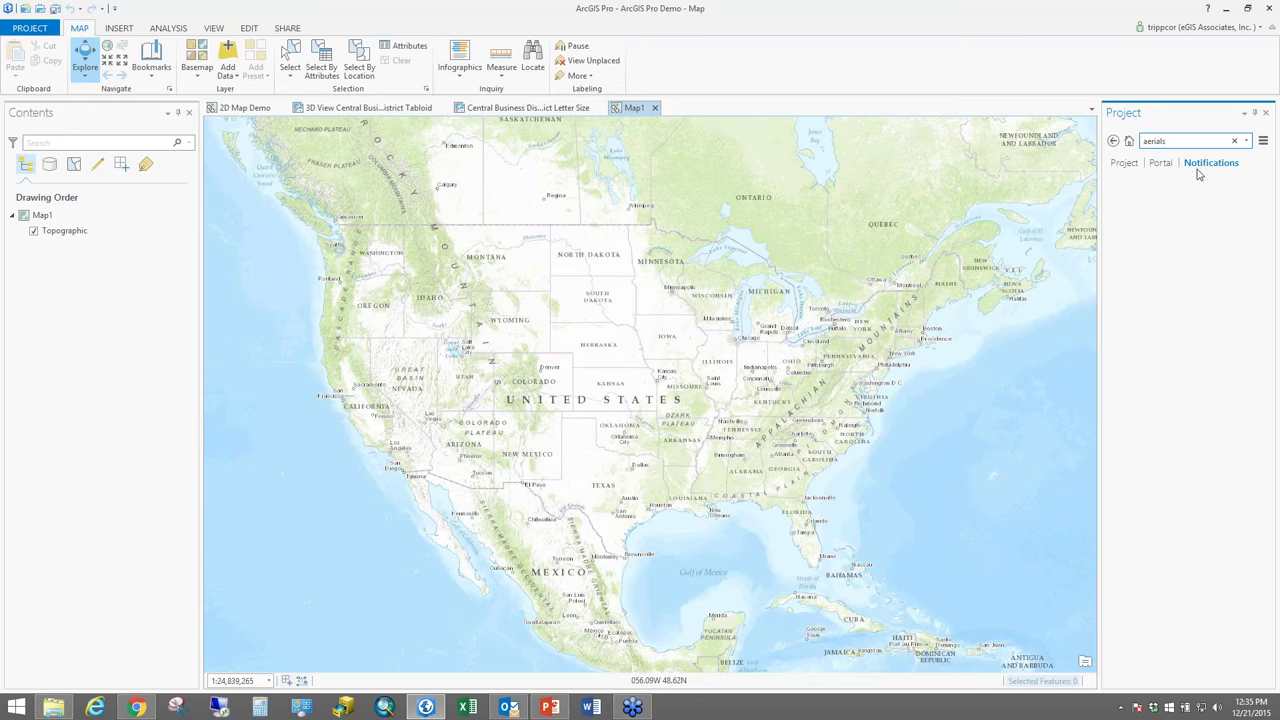
{"action": "left_click", "coordinate": [1161, 164]}
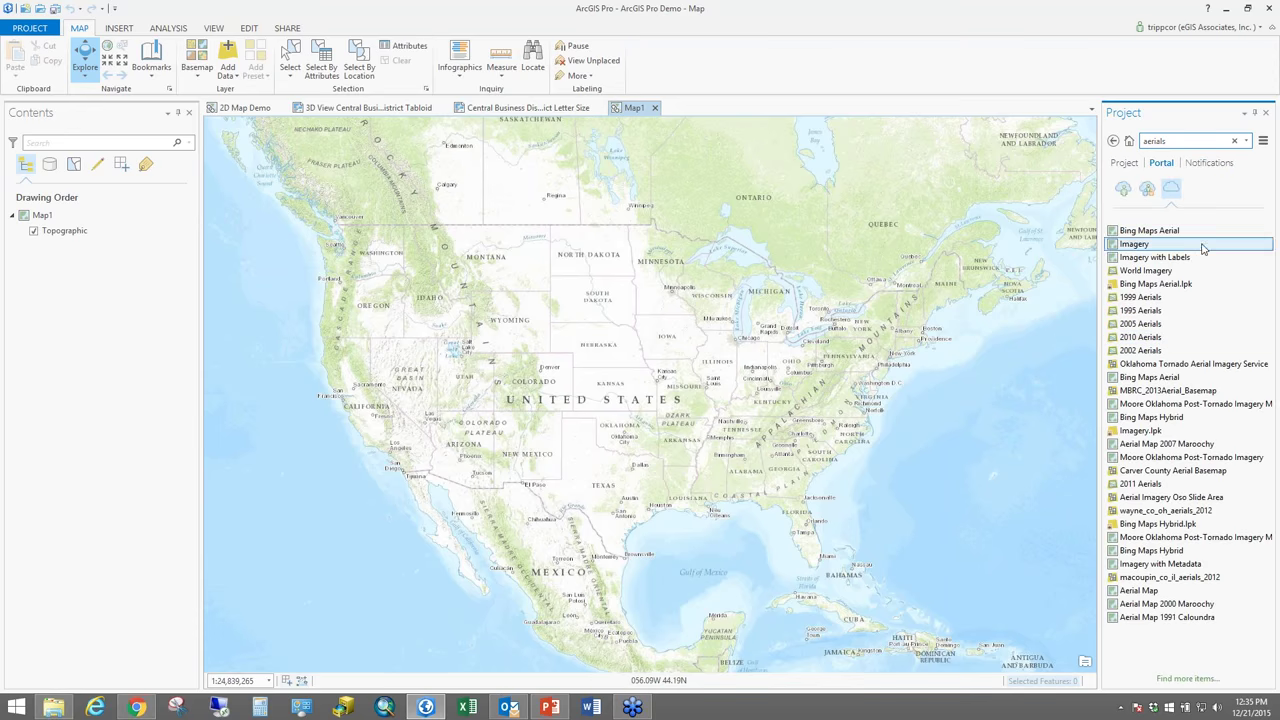
{"action": "left_click", "coordinate": [1208, 163]}
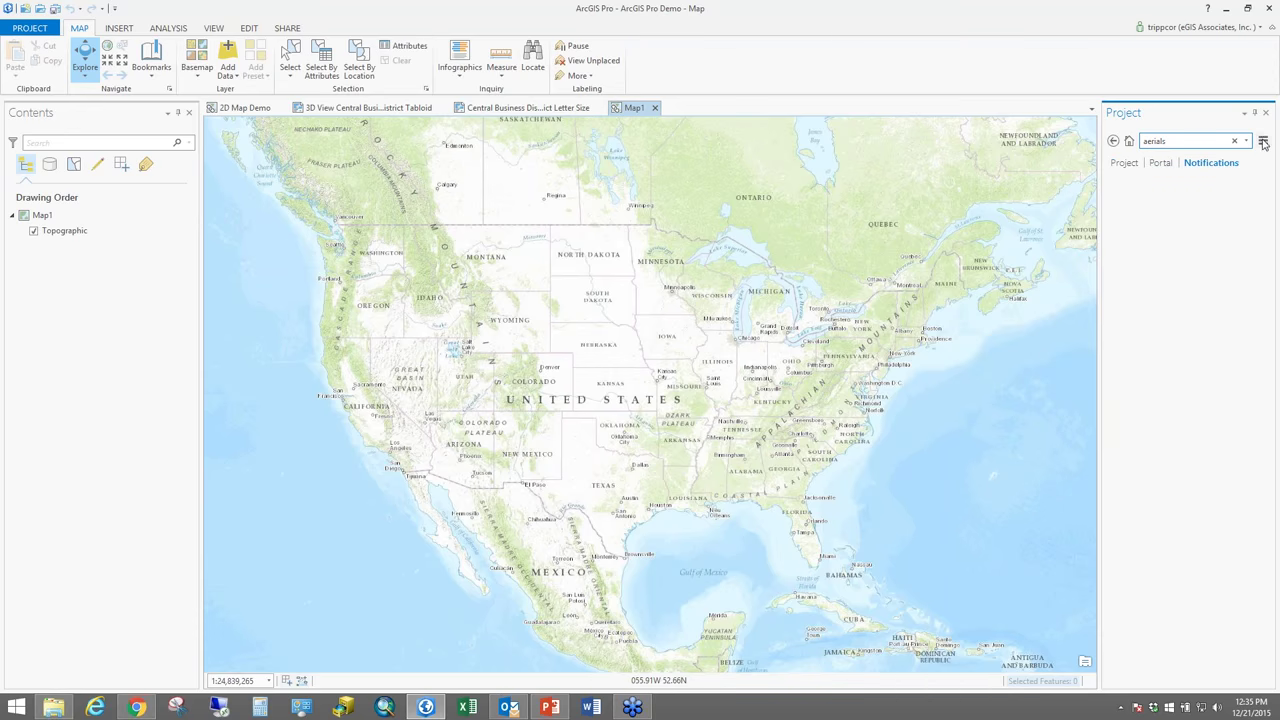
{"action": "left_click", "coordinate": [1116, 145]}
{"action": "left_click", "coordinate": [1125, 162]}
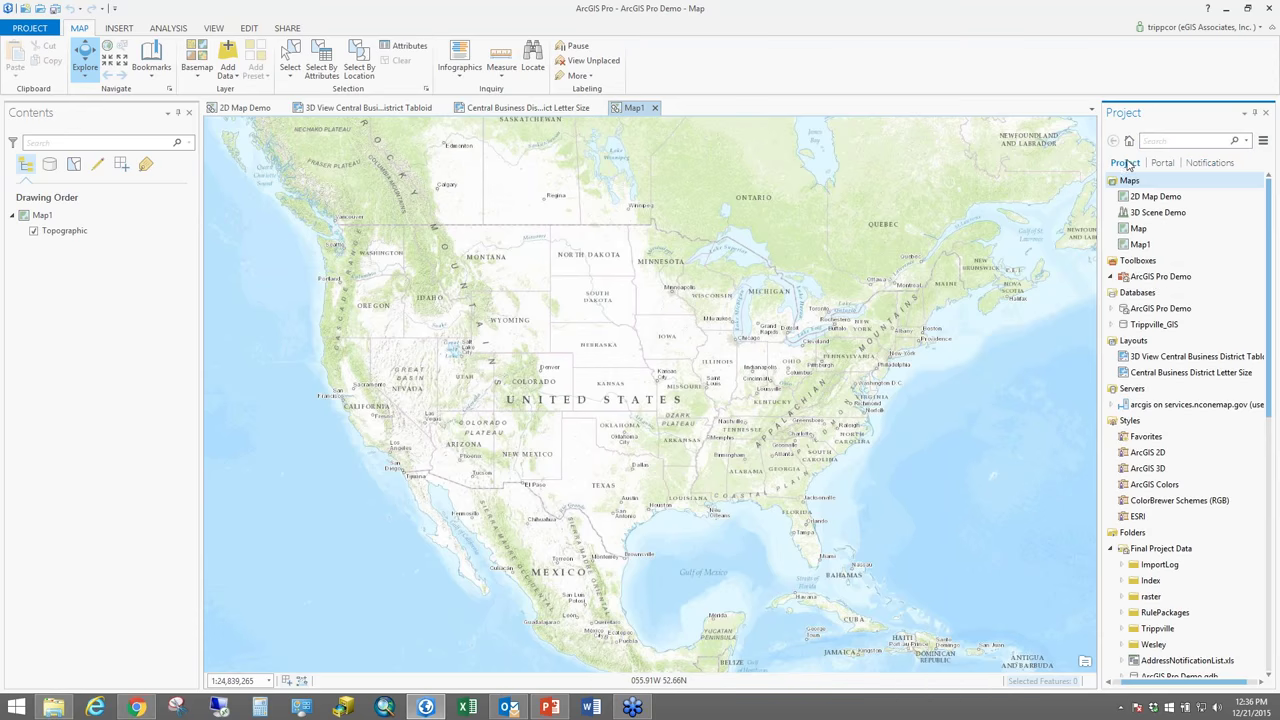
Compare the Project pane's Gallery view with its Outline view, leaving the pane in Outline
{"action": "left_click", "coordinate": [1263, 143]}
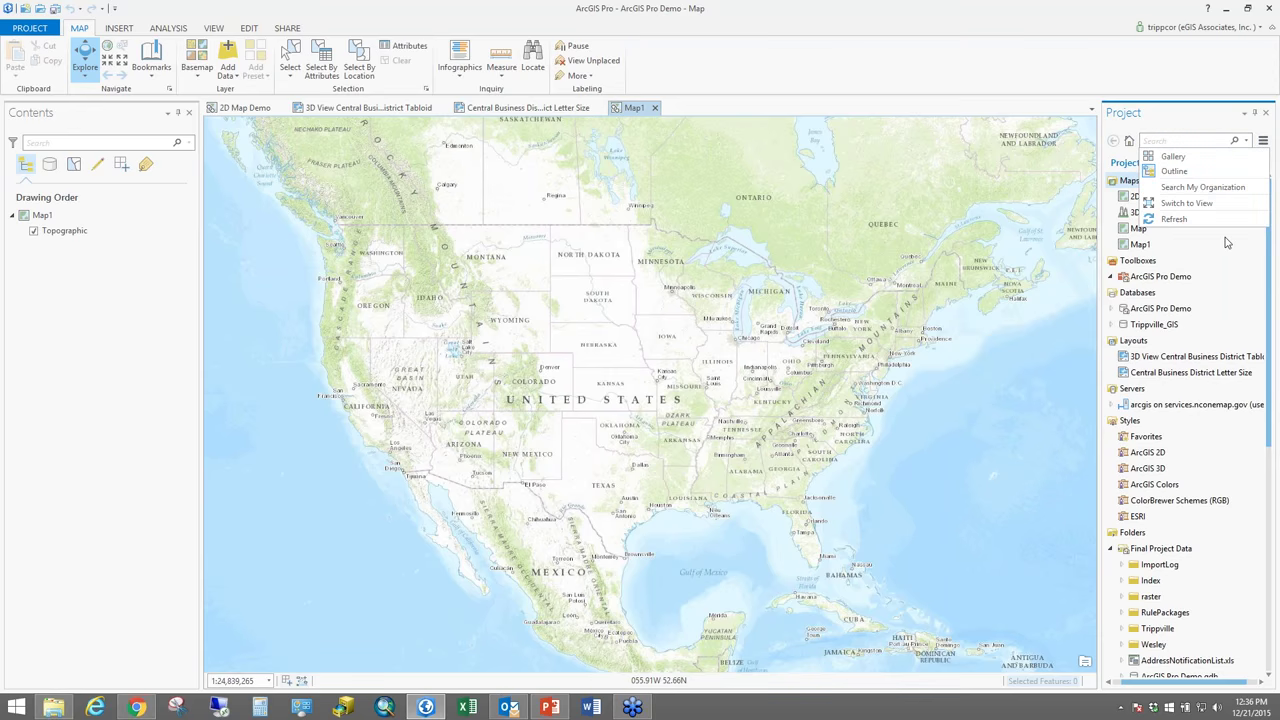
{"action": "left_click", "coordinate": [1203, 157]}
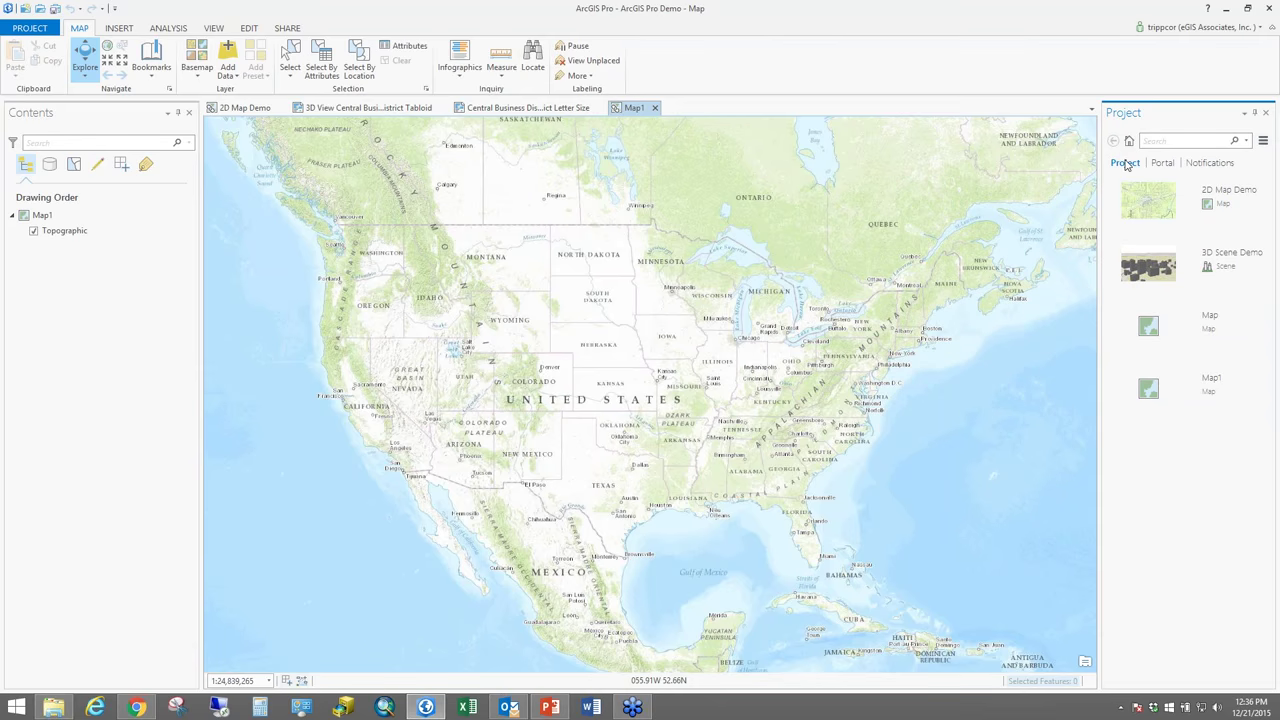
{"action": "left_click", "coordinate": [1263, 142]}
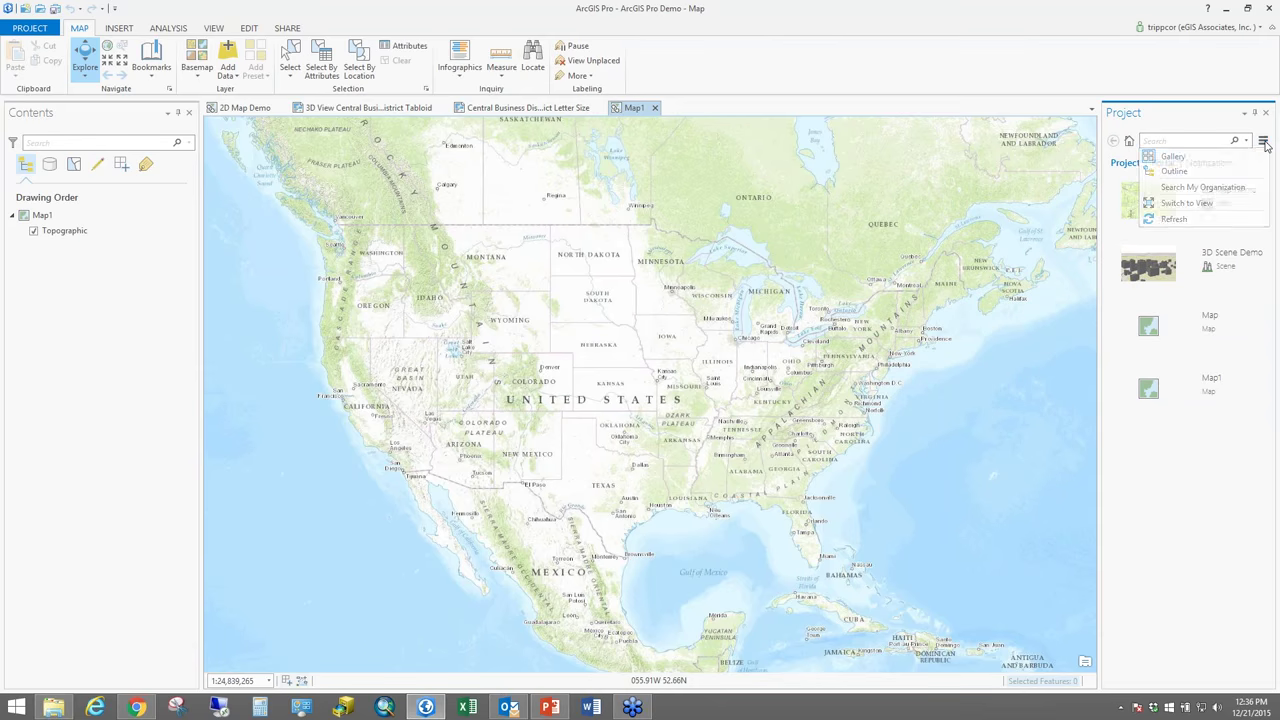
{"action": "left_click", "coordinate": [1172, 171]}
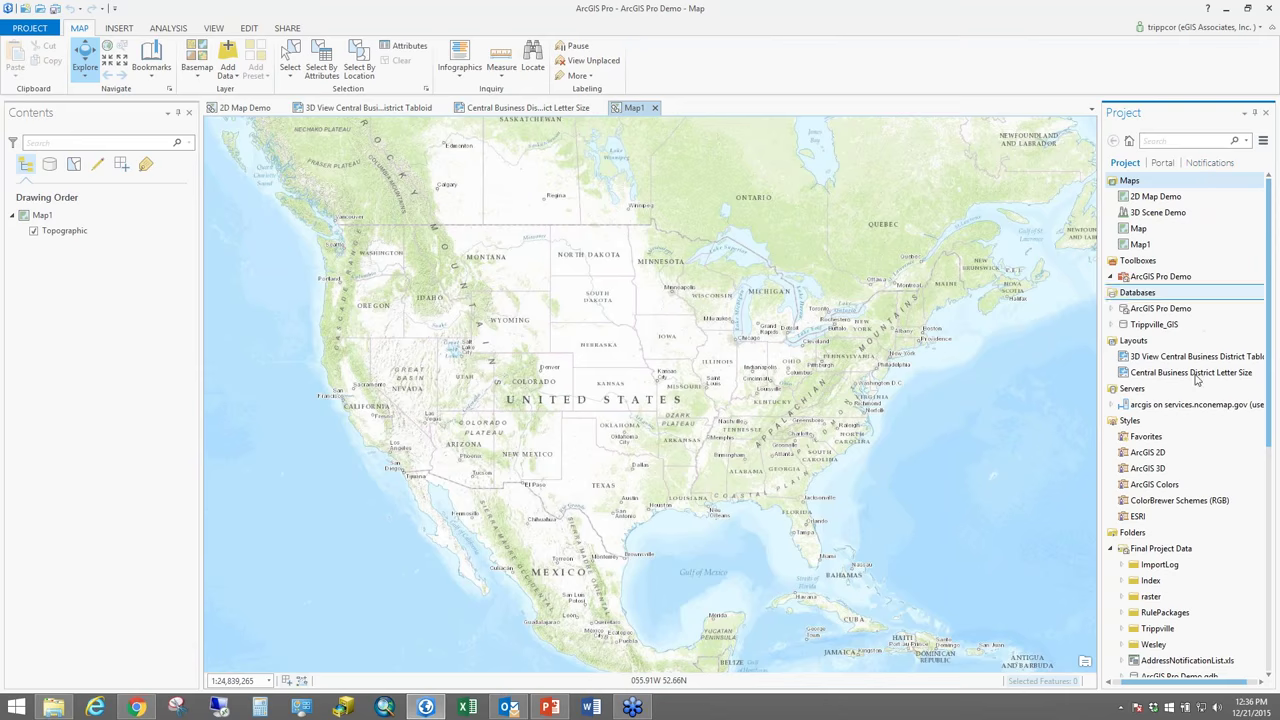
Review the commands available for the Map item, ArcGIS 2D style and Trippville folder, then view the metadata of 2D Map Demo
{"action": "right_click", "coordinate": [1150, 228]}
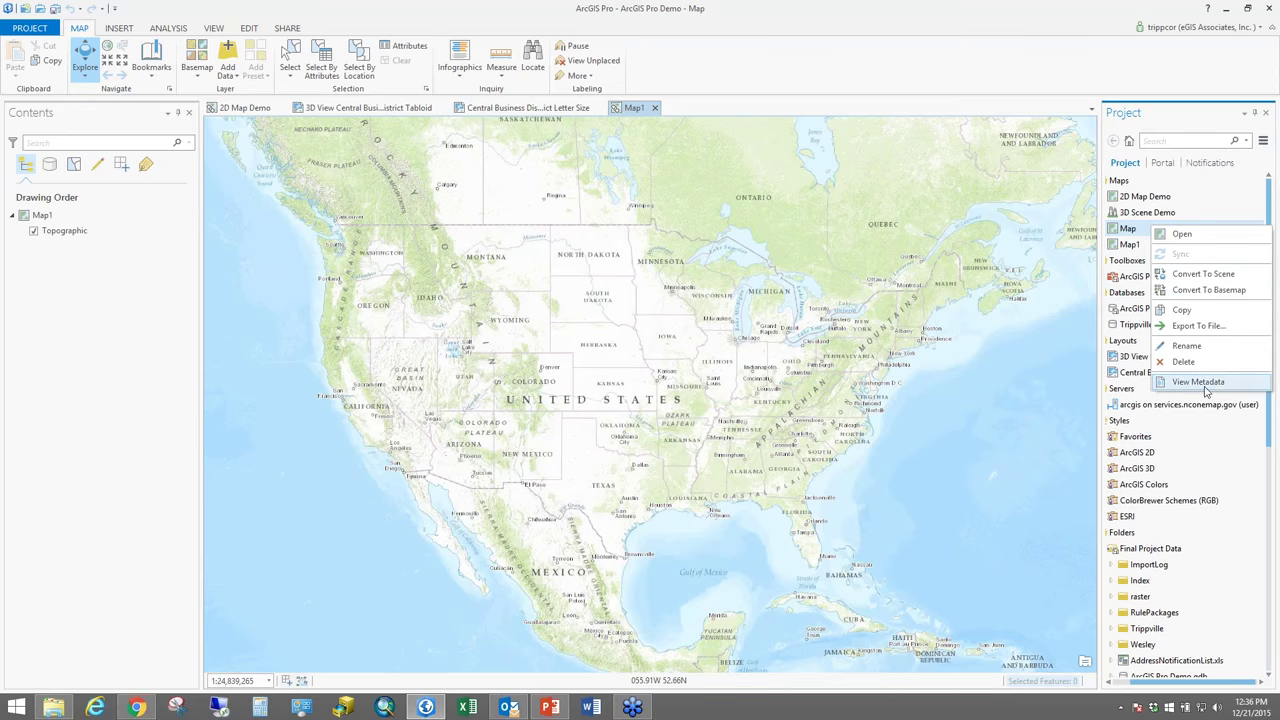
{"action": "left_click", "coordinate": [1178, 450]}
{"action": "right_click", "coordinate": [1178, 452]}
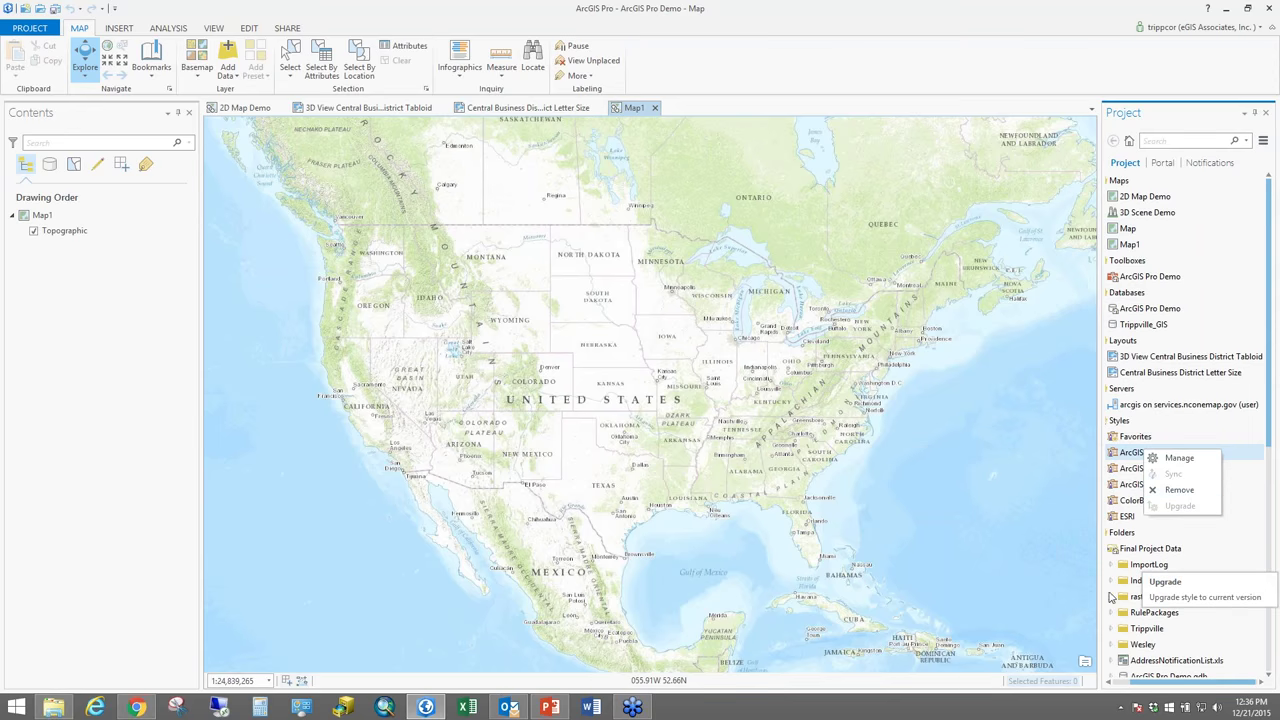
{"action": "right_click", "coordinate": [1123, 632]}
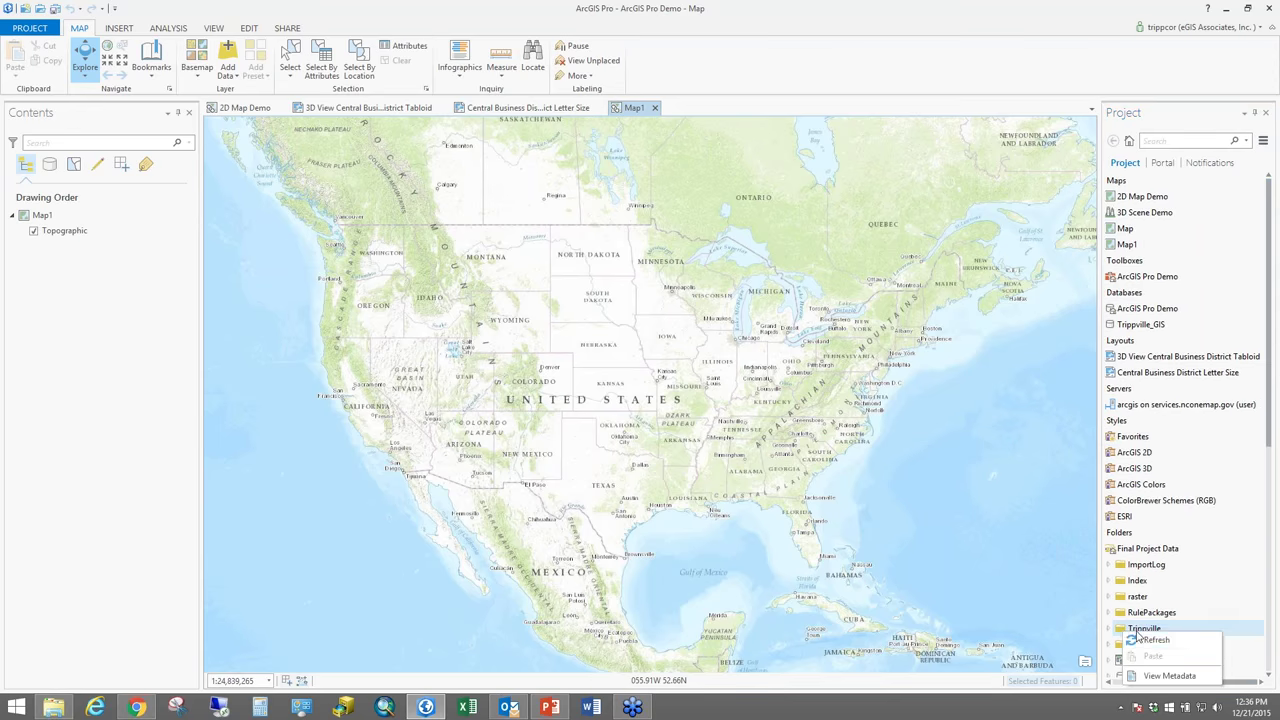
{"action": "key", "text": "Escape"}
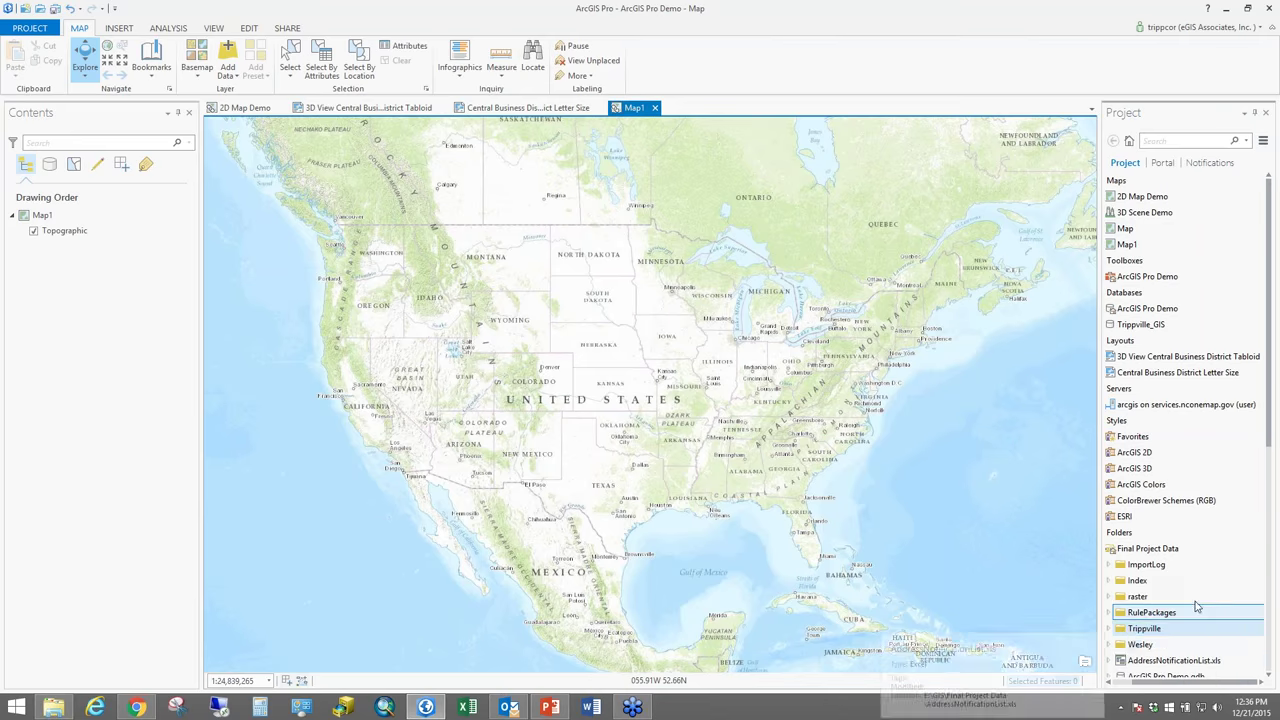
{"action": "scroll", "coordinate": [1200, 600], "scroll_direction": "down", "scroll_amount": 3}
{"action": "scroll", "coordinate": [1200, 600], "scroll_direction": "down", "scroll_amount": 2}
{"action": "scroll", "coordinate": [1200, 600], "scroll_direction": "up", "scroll_amount": 4}
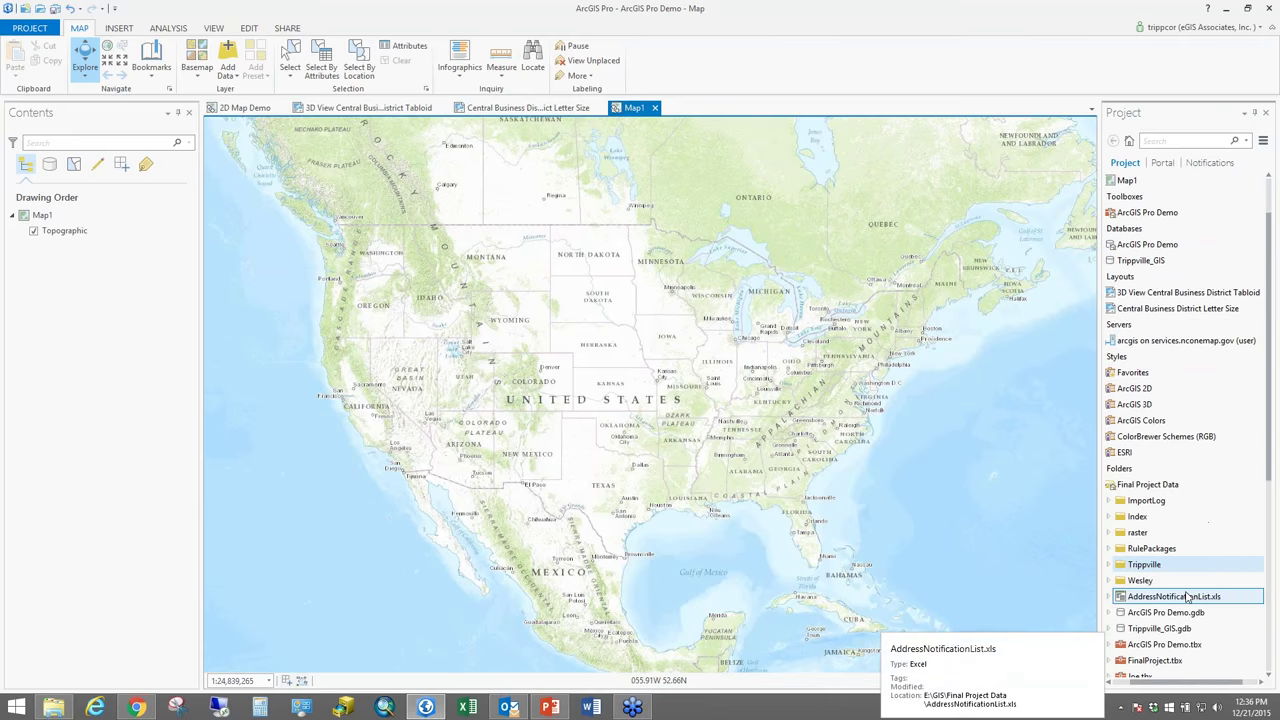
{"action": "scroll", "coordinate": [1168, 563], "scroll_direction": "up", "scroll_amount": 2}
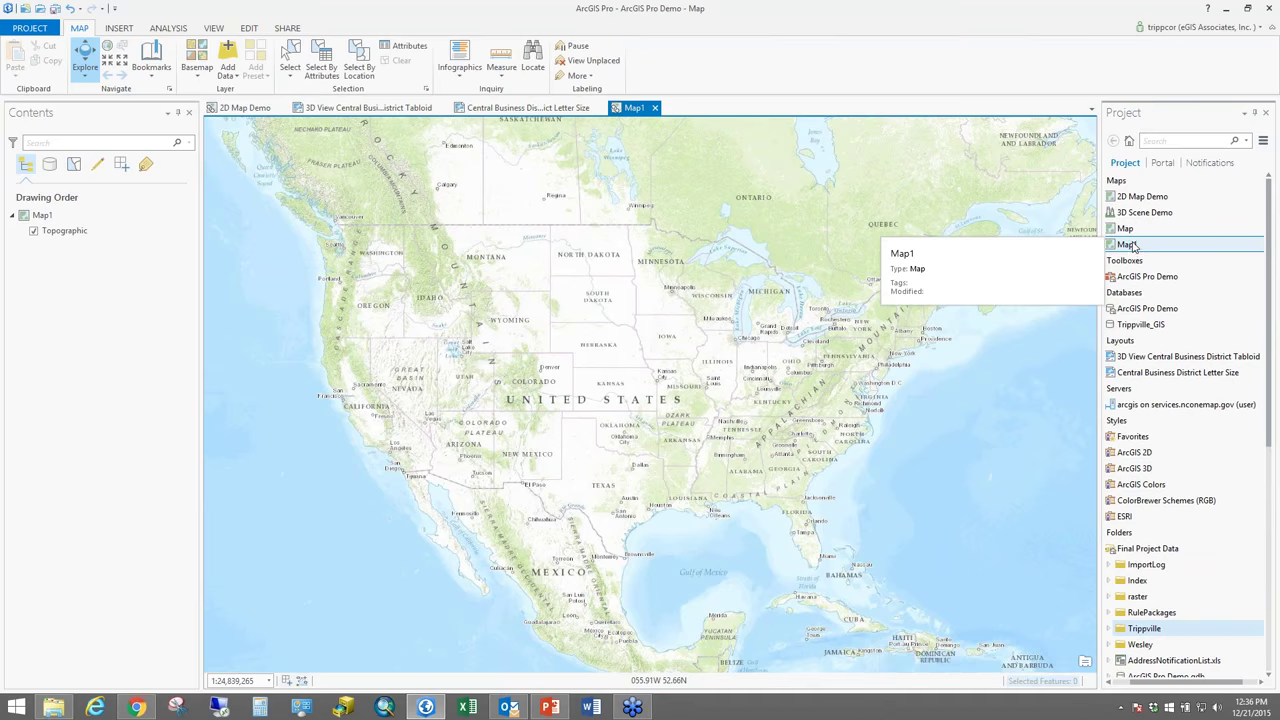
{"action": "right_click", "coordinate": [1150, 197]}
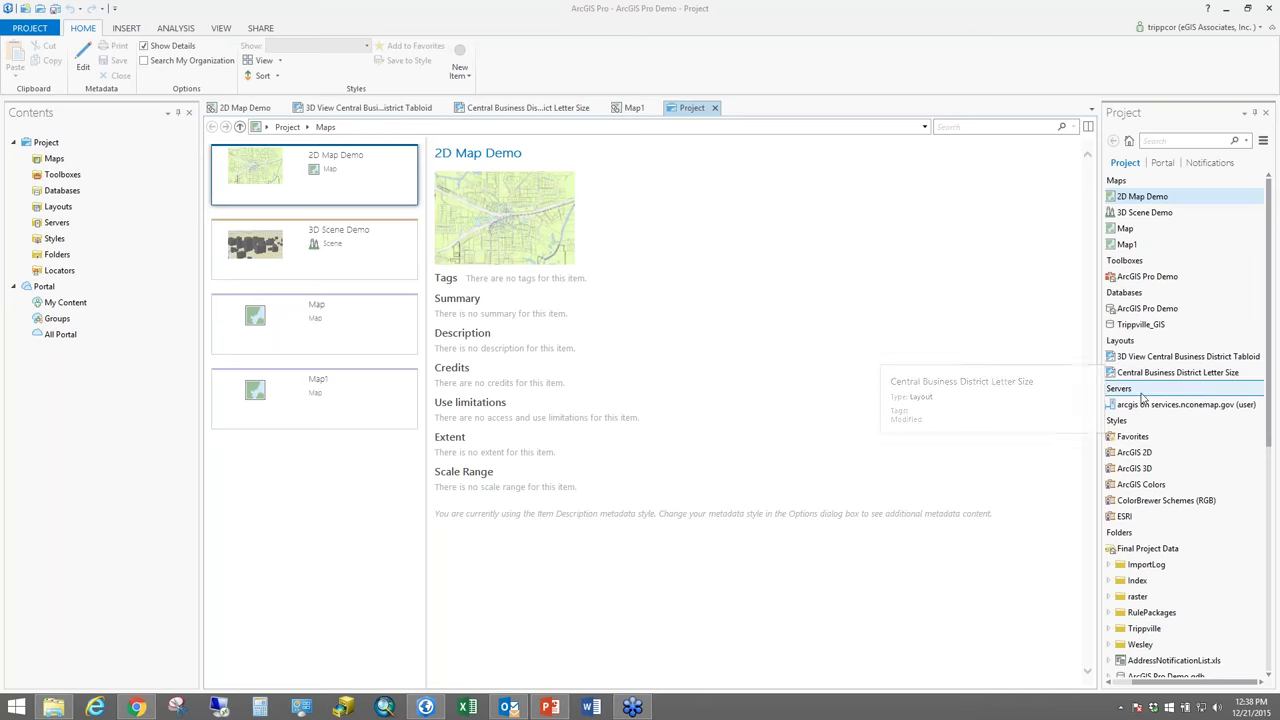
Examine the new database connection settings for the SQL Server platform, then cancel the connection
{"action": "right_click", "coordinate": [1120, 296]}
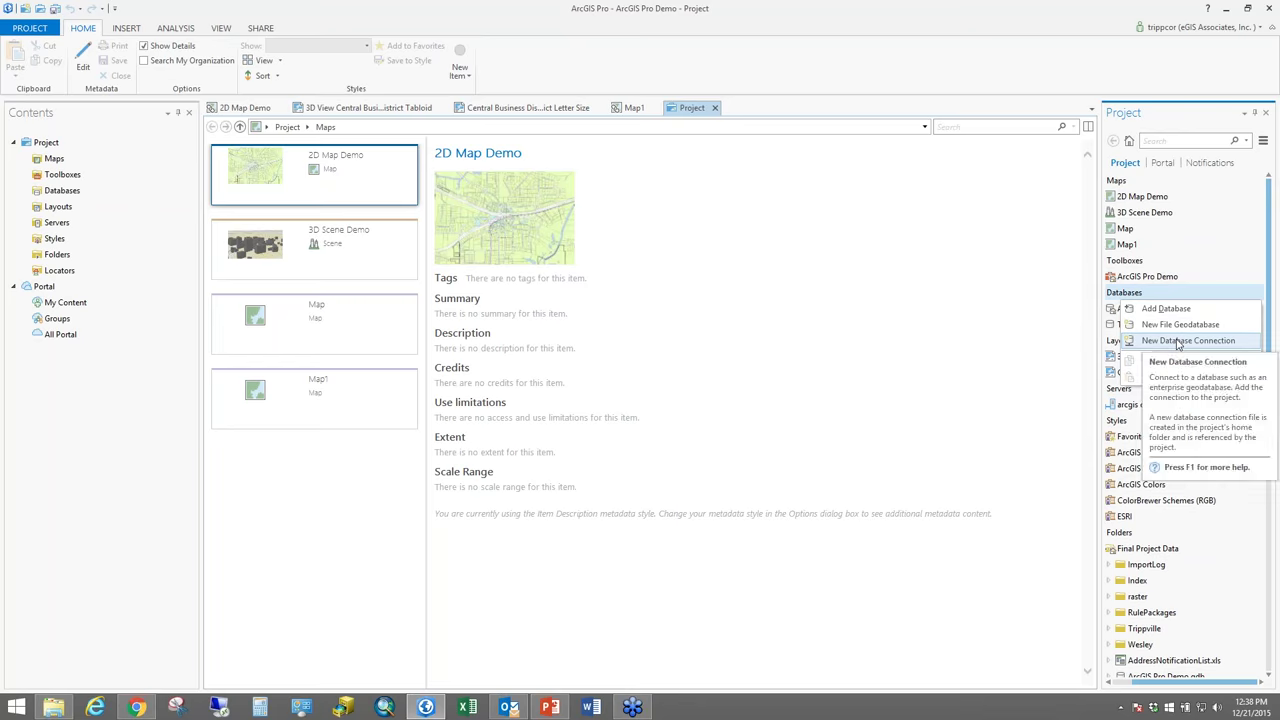
{"action": "left_click", "coordinate": [1178, 341]}
{"action": "left_click", "coordinate": [813, 280]}
{"action": "left_click", "coordinate": [677, 338]}
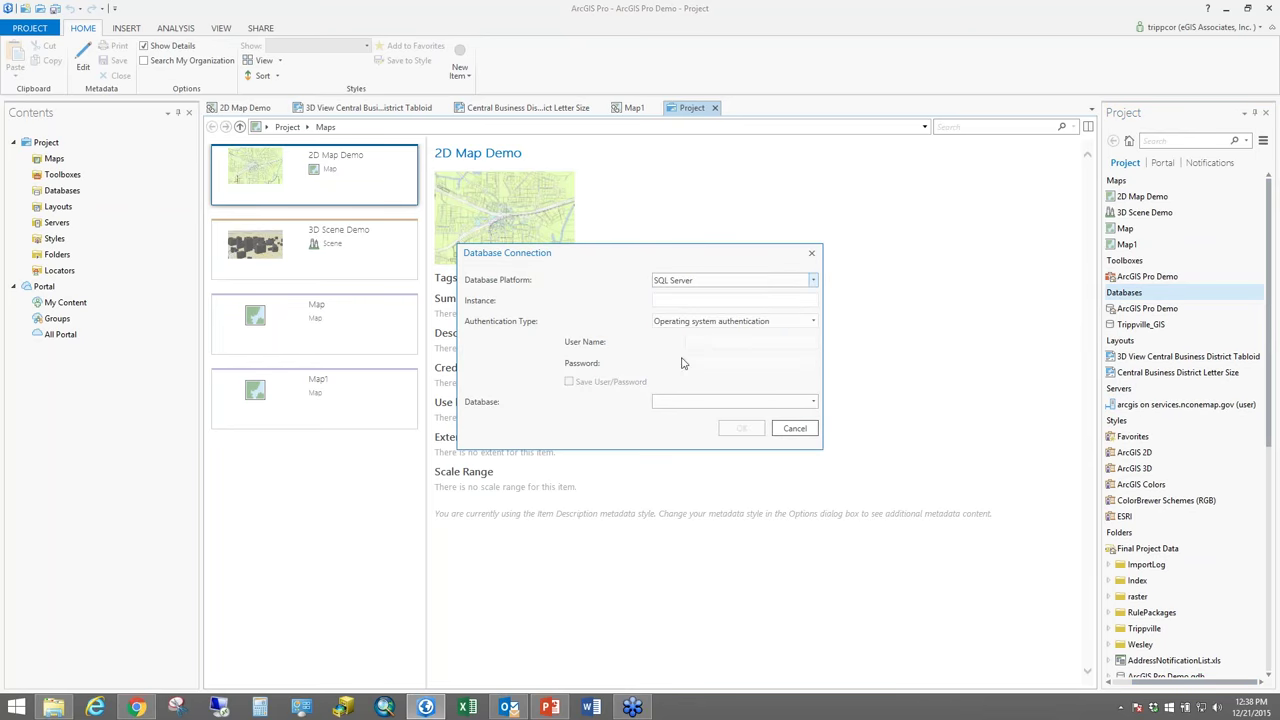
{"action": "left_click", "coordinate": [735, 305]}
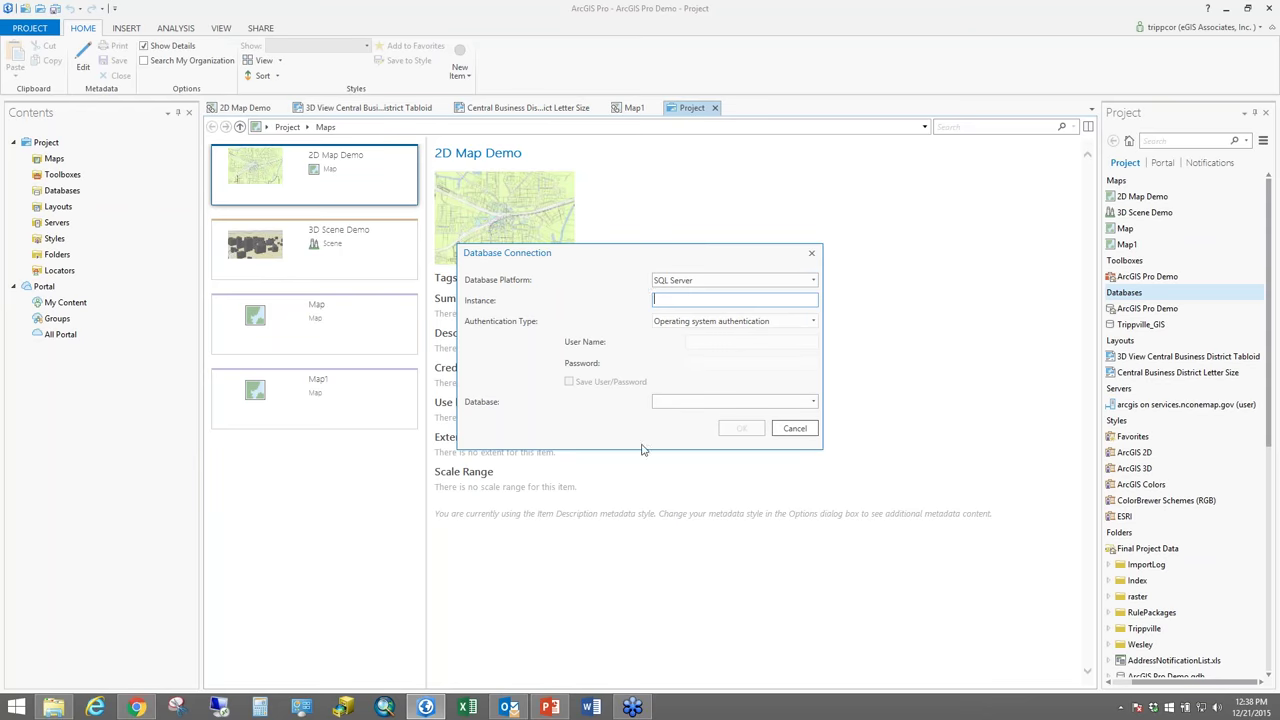
{"action": "left_click", "coordinate": [794, 428]}
{"action": "mouse_move", "coordinate": [1180, 324]}
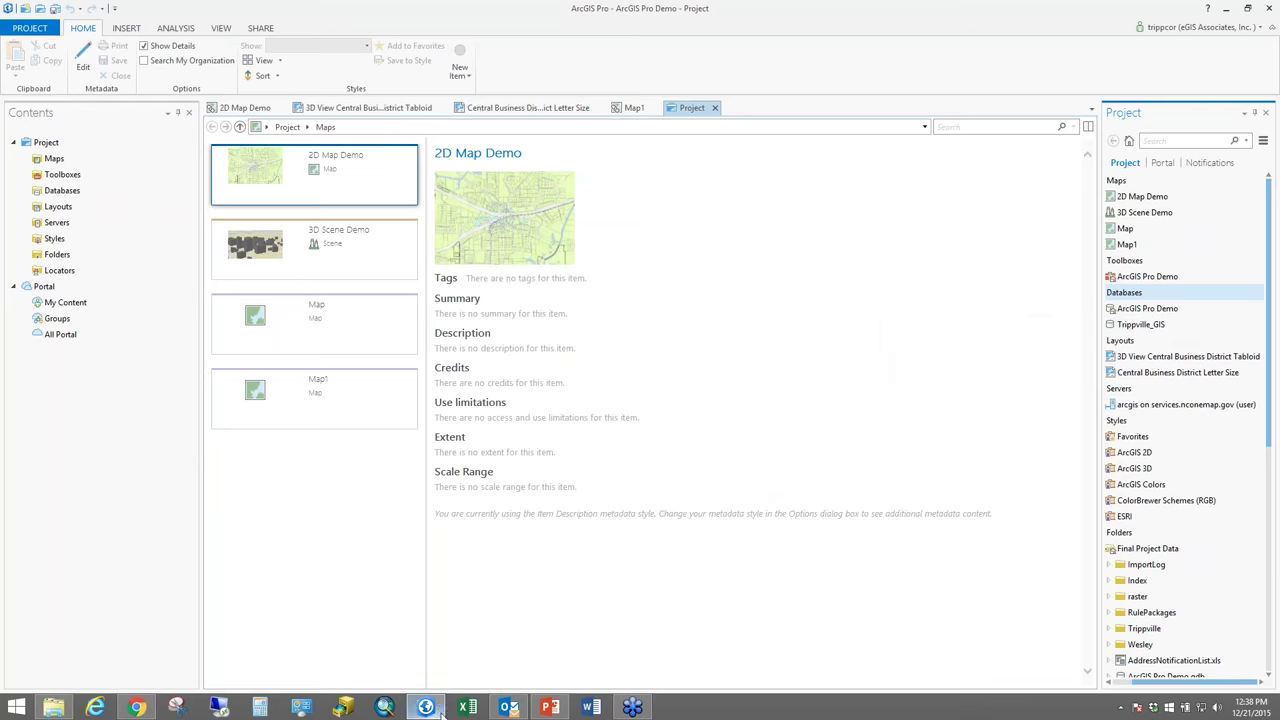
Switch to the PowerPoint presentation and start the slide show from the "Creating a new project" slide
{"action": "mouse_move", "coordinate": [549, 712]}
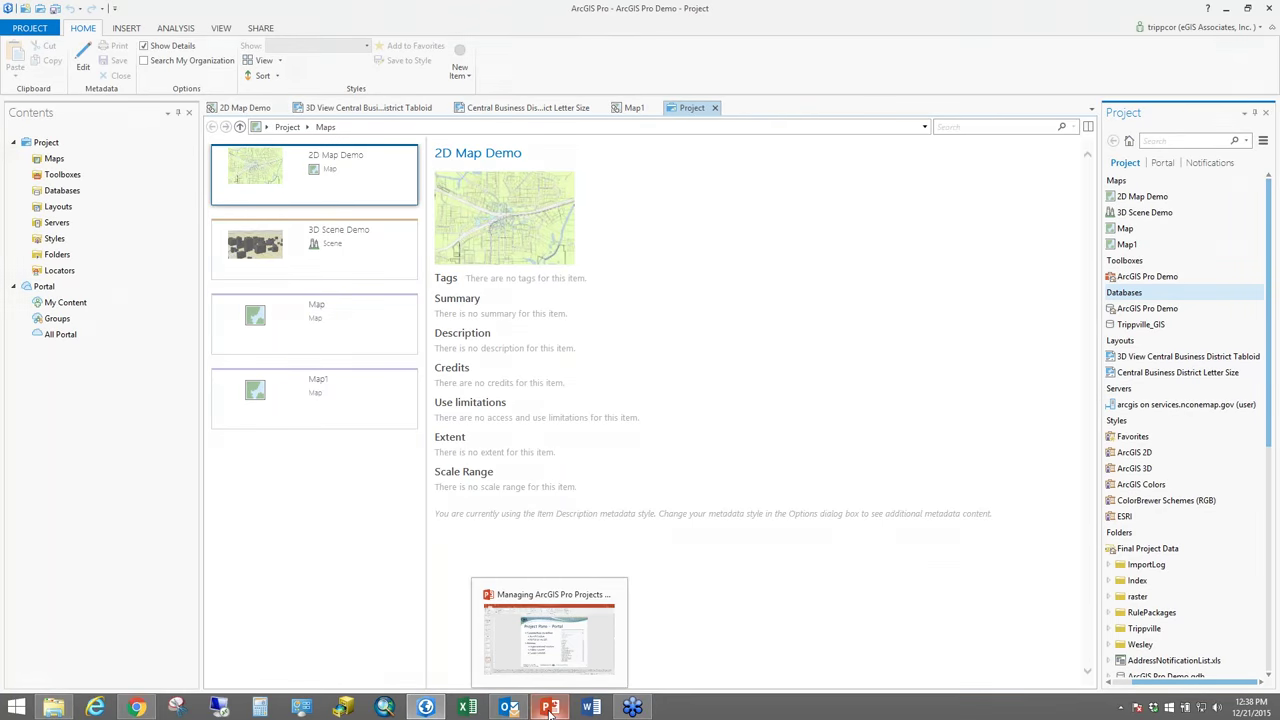
{"action": "left_click", "coordinate": [549, 711]}
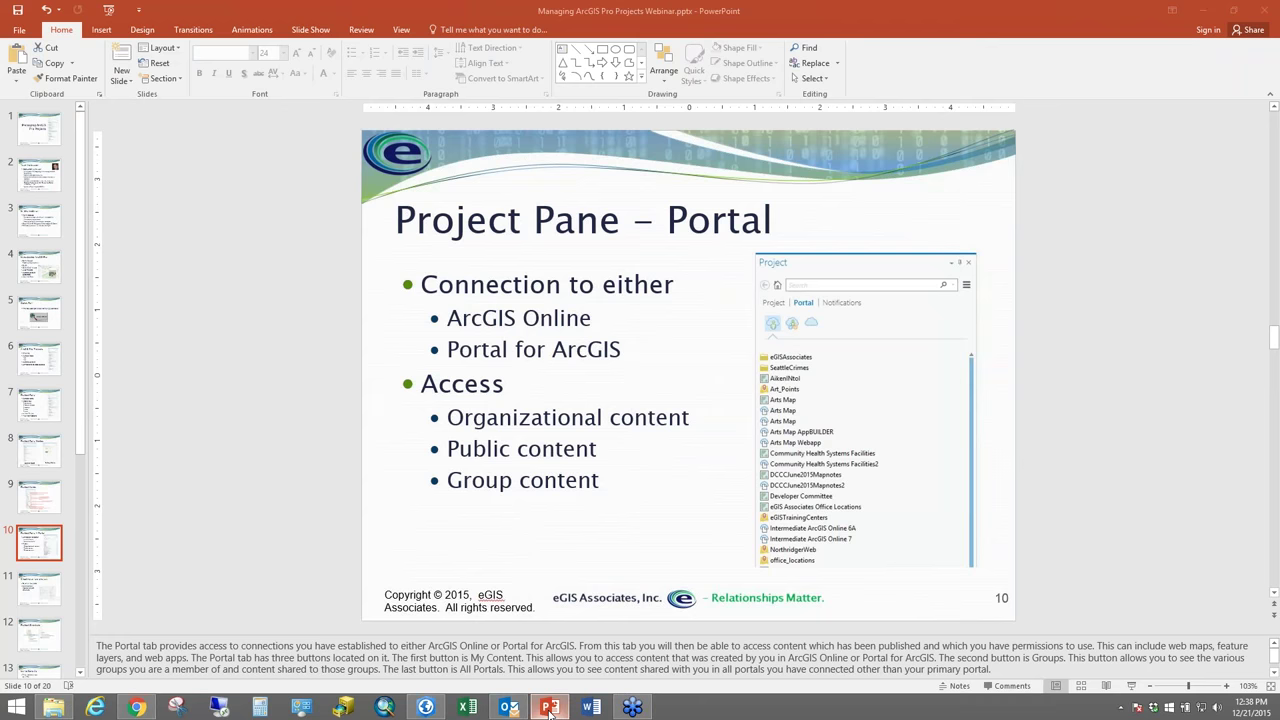
{"action": "left_click", "coordinate": [52, 591]}
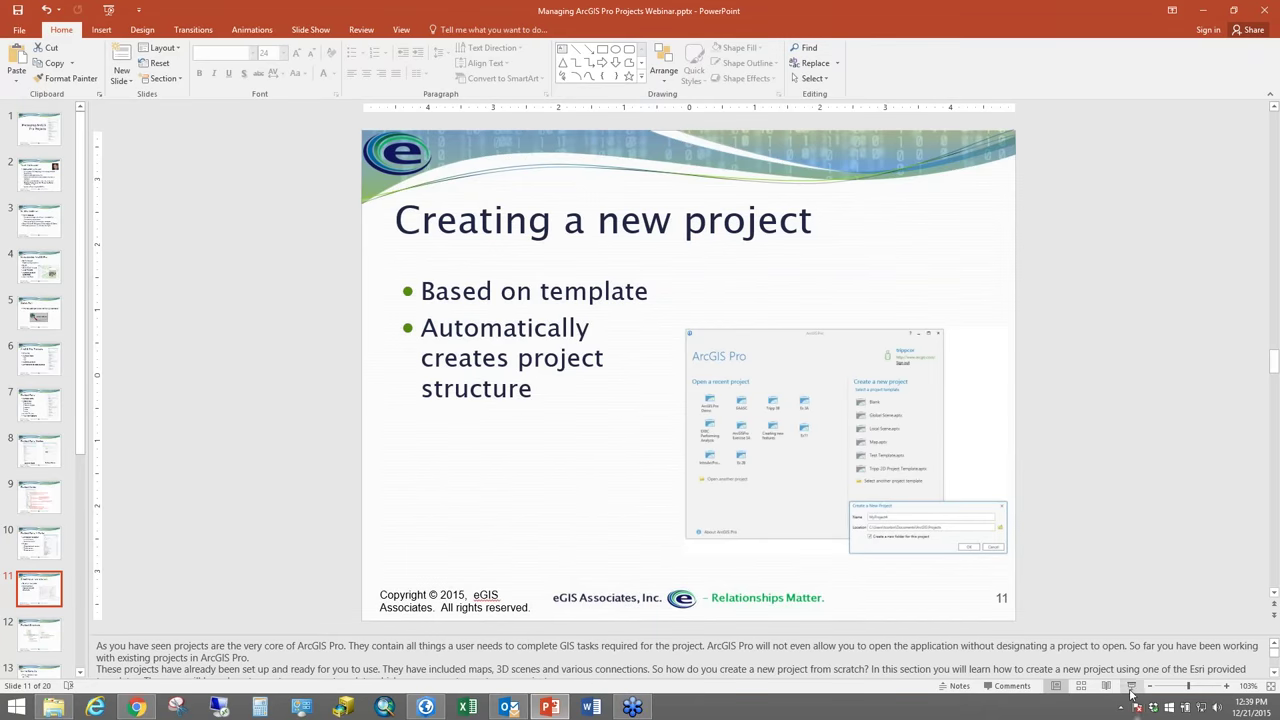
{"action": "left_click", "coordinate": [1131, 687]}
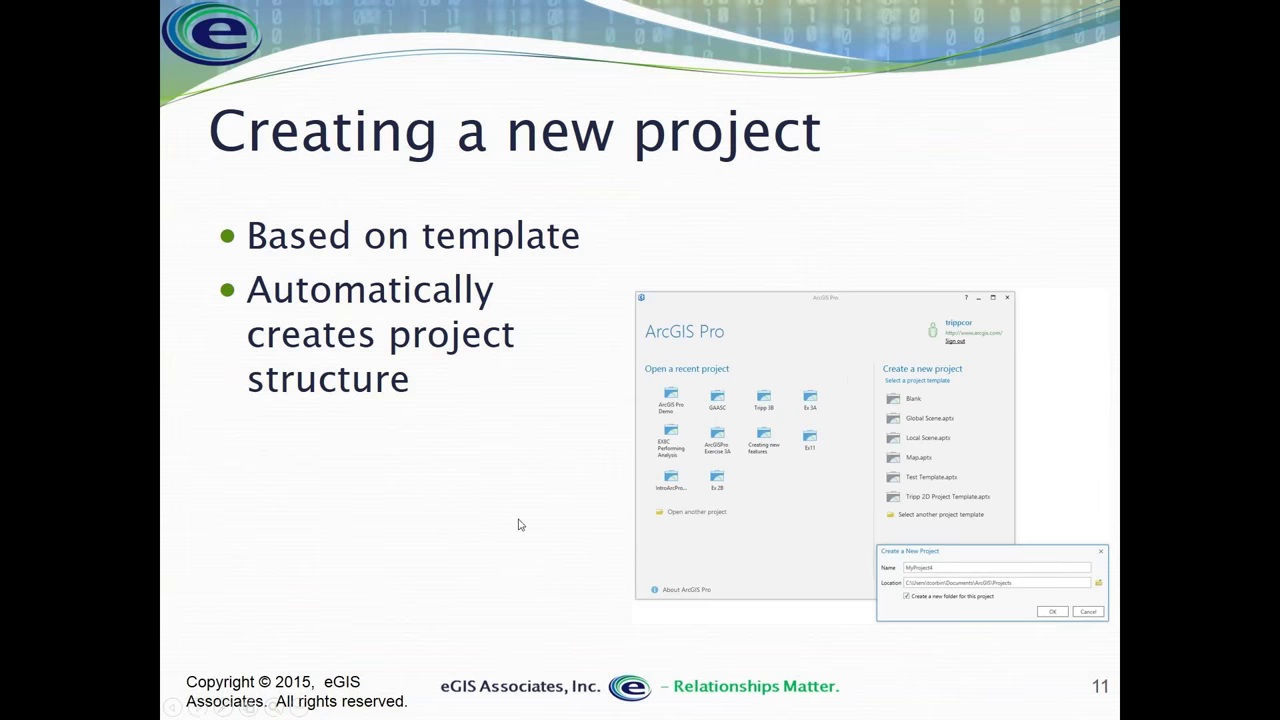
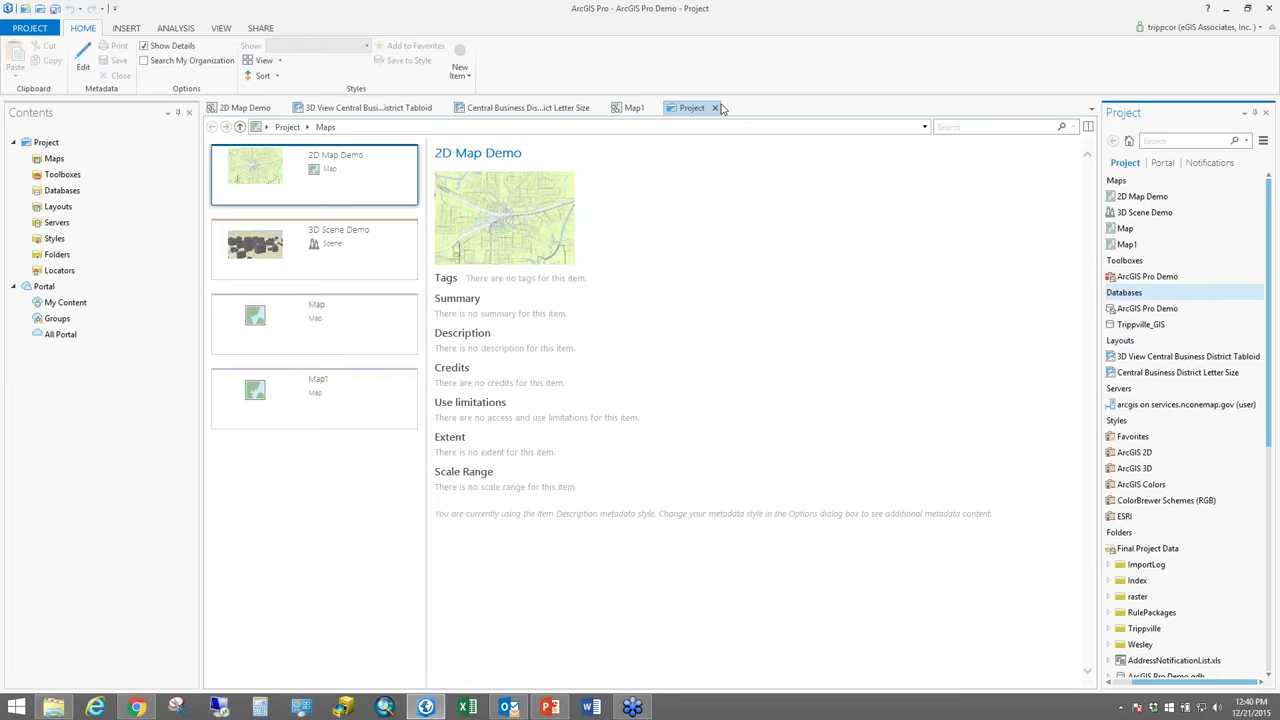
Close the Project view and save the ArcGIS Pro Demo project
{"action": "left_click", "coordinate": [715, 107]}
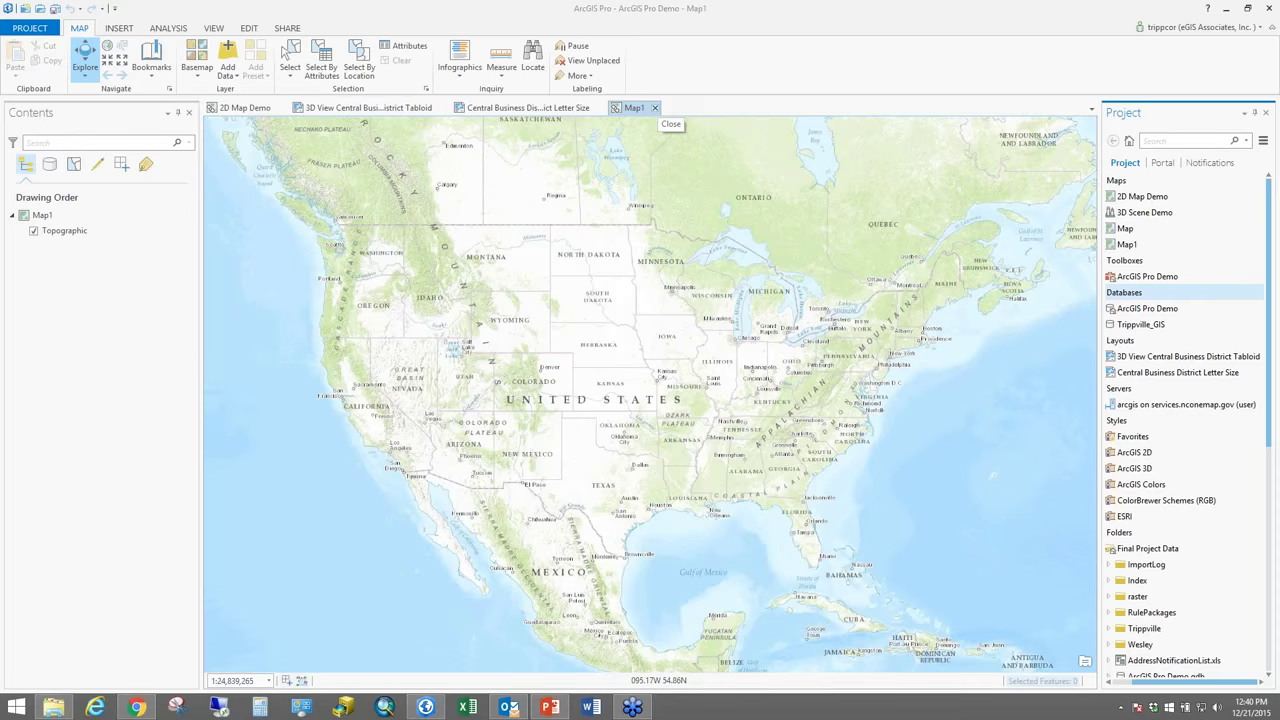
{"action": "left_click", "coordinate": [55, 8]}
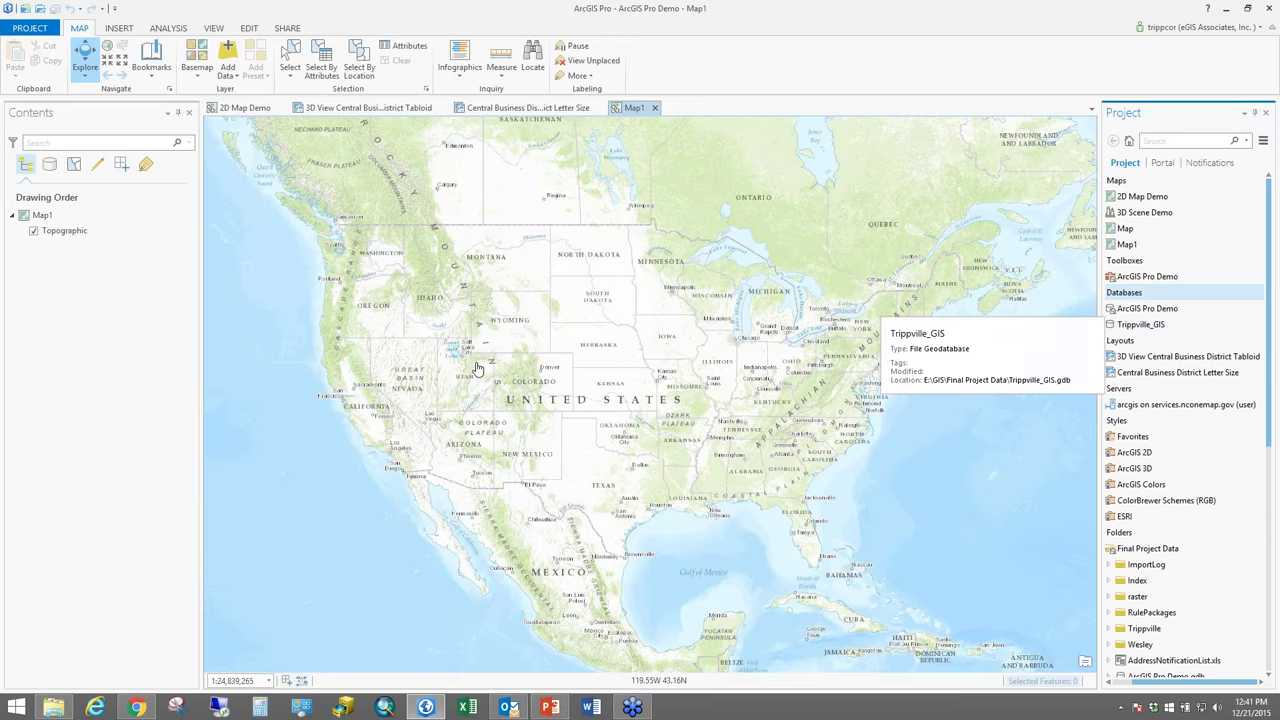
Bring up the 3D View Central Business District Tabloid layout and start sharing the project as a project template in a widened pane
{"action": "left_click", "coordinate": [244, 107]}
{"action": "left_click", "coordinate": [353, 110]}
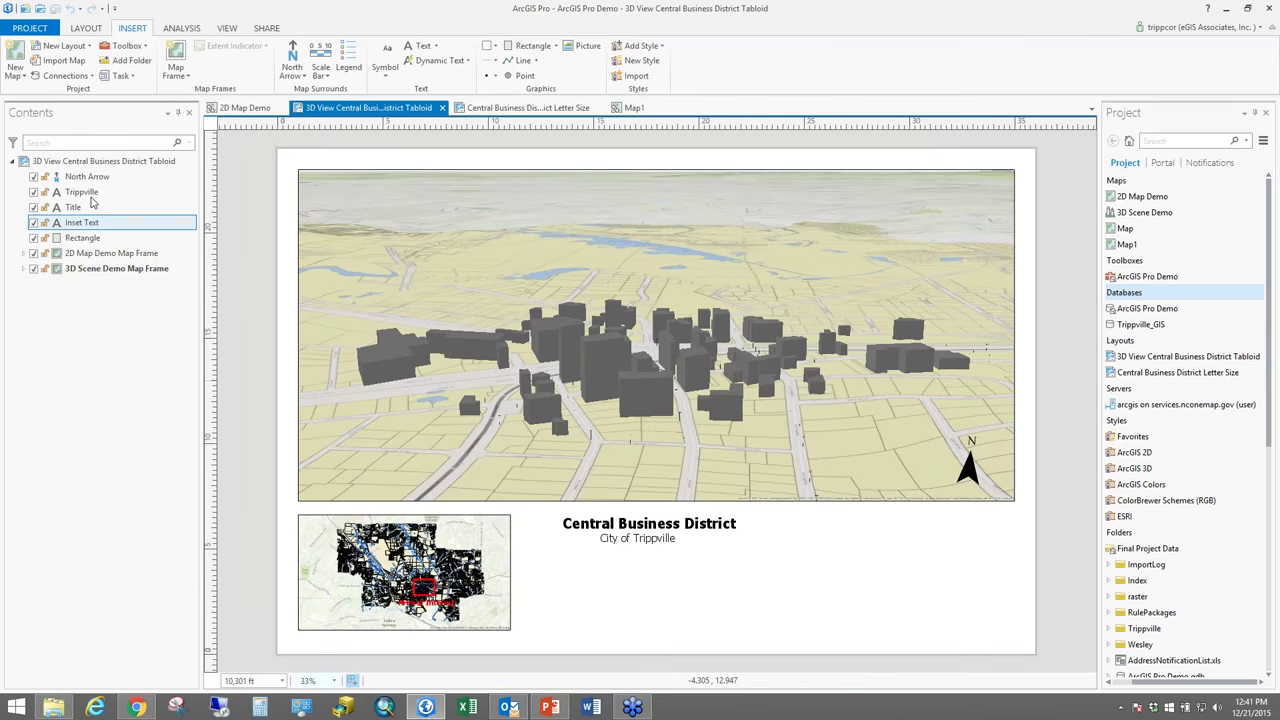
{"action": "left_click", "coordinate": [269, 31]}
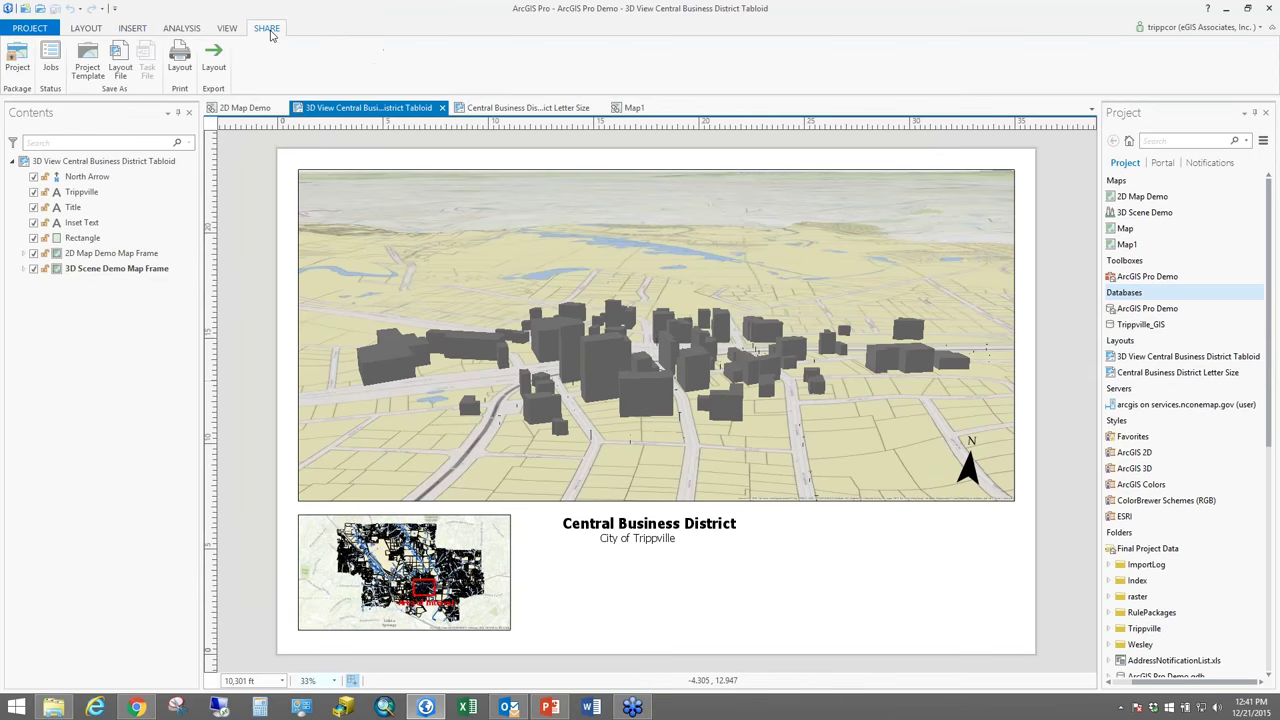
{"action": "left_click", "coordinate": [89, 66]}
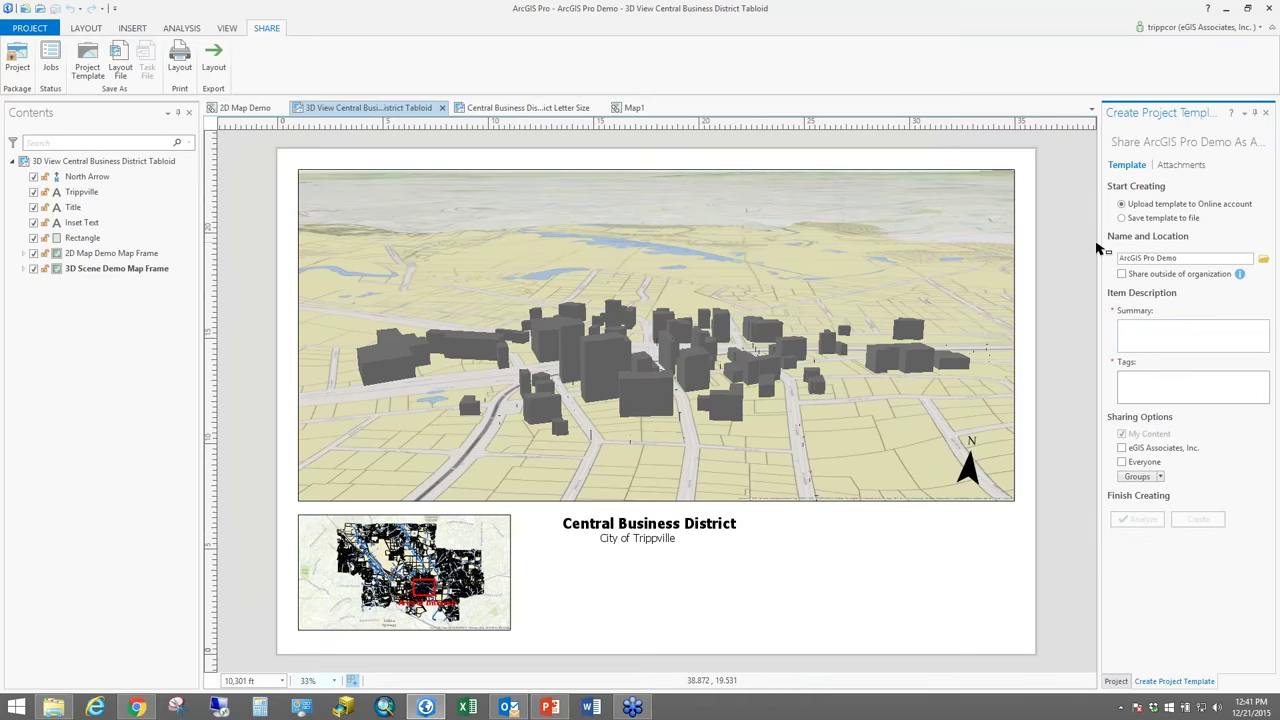
{"action": "left_click_drag", "start_coordinate": [1098, 248], "coordinate": [1045, 248]}
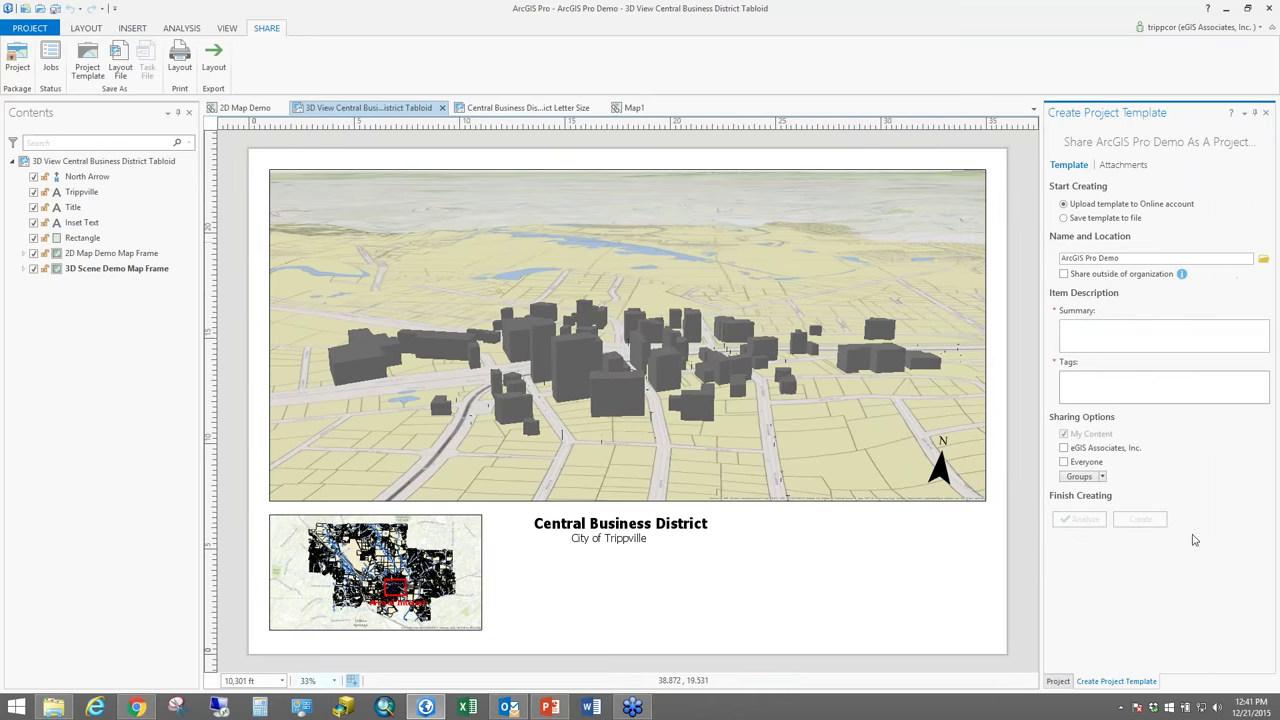
Set the template to save to a file named WebinarSample in the ProjectTemplates folder
{"action": "left_click", "coordinate": [1076, 221]}
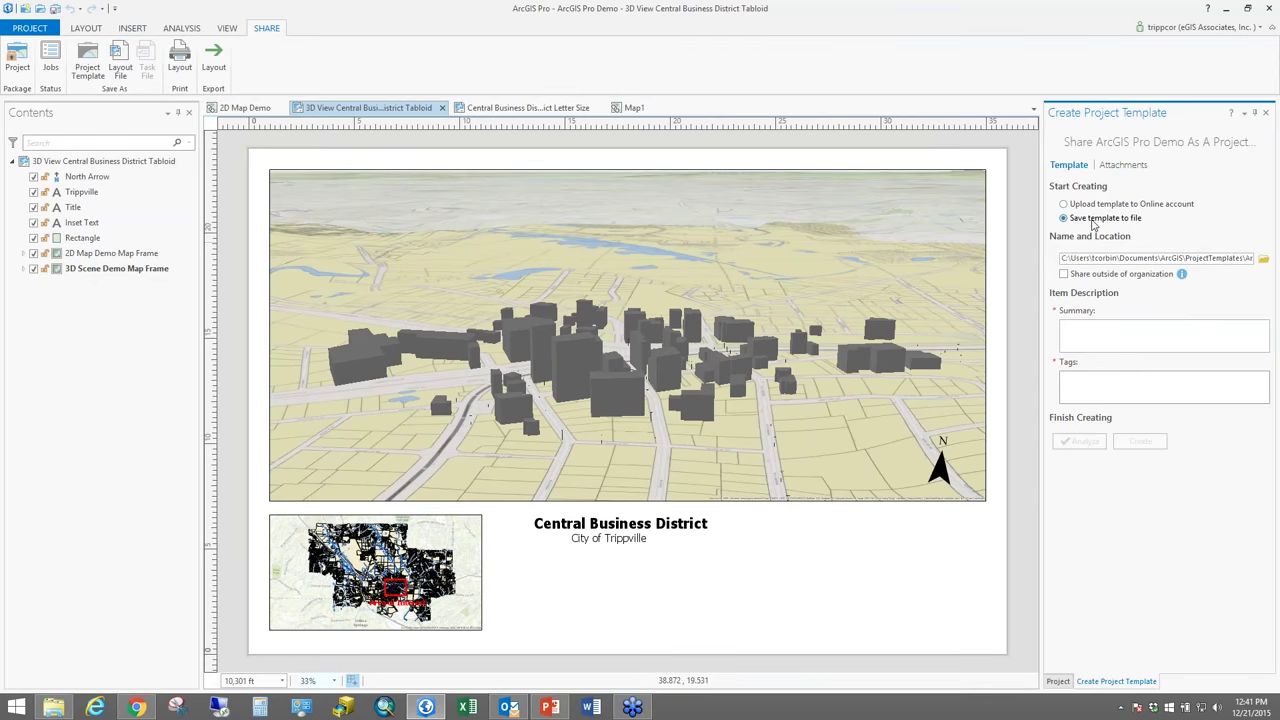
{"action": "left_click", "coordinate": [1263, 259]}
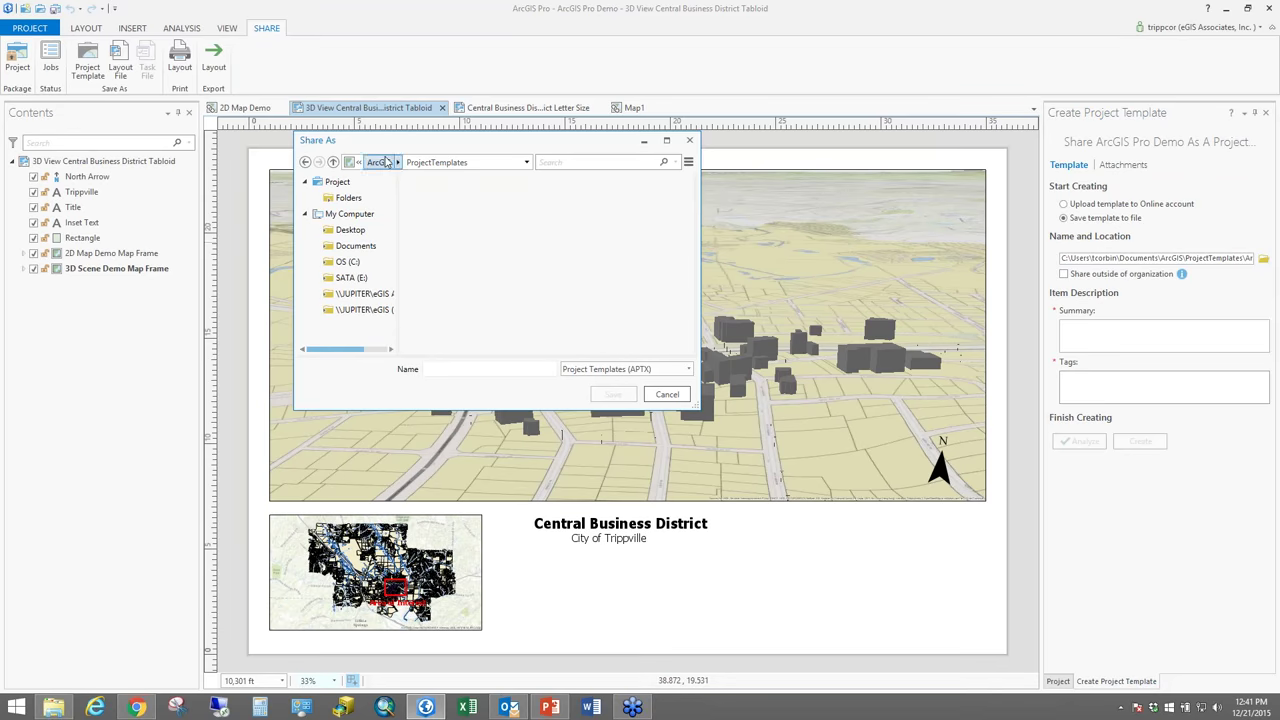
{"action": "left_click", "coordinate": [469, 369]}
{"action": "type", "text": "WE"}
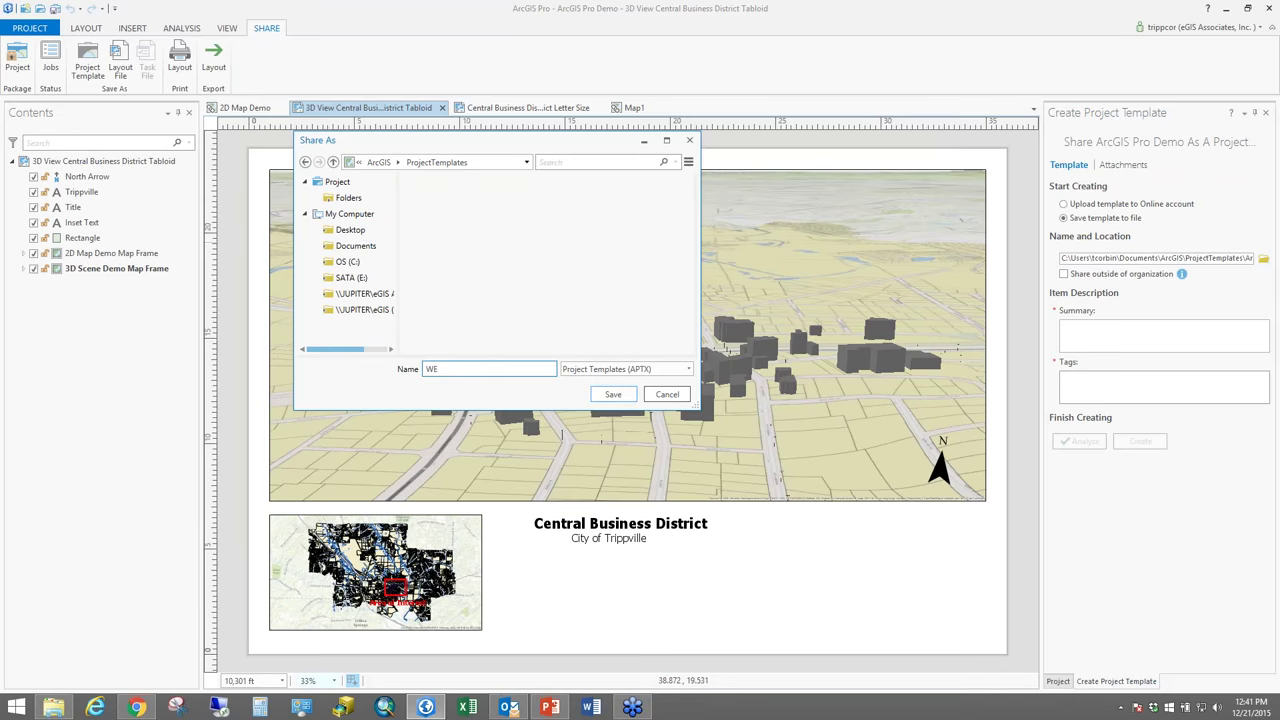
{"action": "type", "text": "binar"}
{"action": "key", "text": "BackSpace"}
{"action": "key", "text": "BackSpace"}
{"action": "key", "text": "BackSpace"}
{"action": "key", "text": "BackSpace"}
{"action": "key", "text": "BackSpace"}
{"action": "key", "text": "BackSpace"}
{"action": "type", "text": "ebinars"}
{"action": "key", "text": "BackSpace"}
{"action": "type", "text": "Sample"}
{"action": "left_click", "coordinate": [613, 394]}
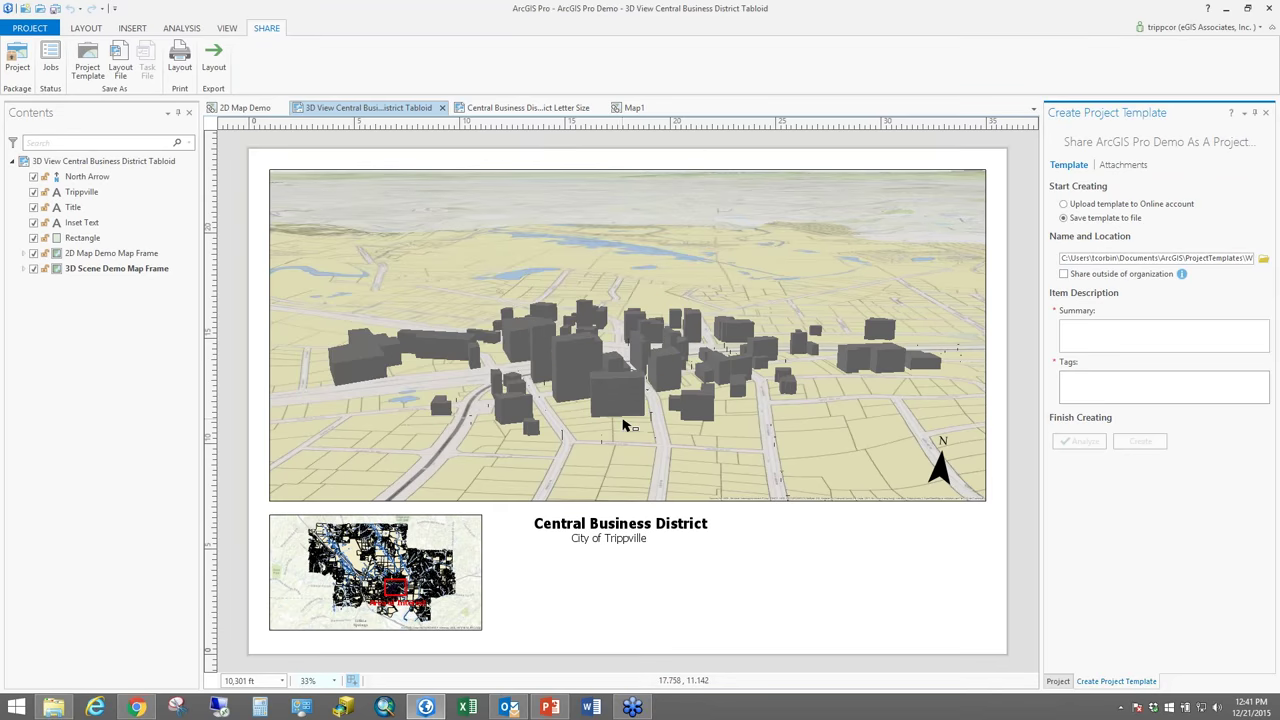
Describe the template with the summary "Sample" and the tags "Sample" and "project"
{"action": "left_click", "coordinate": [1107, 336]}
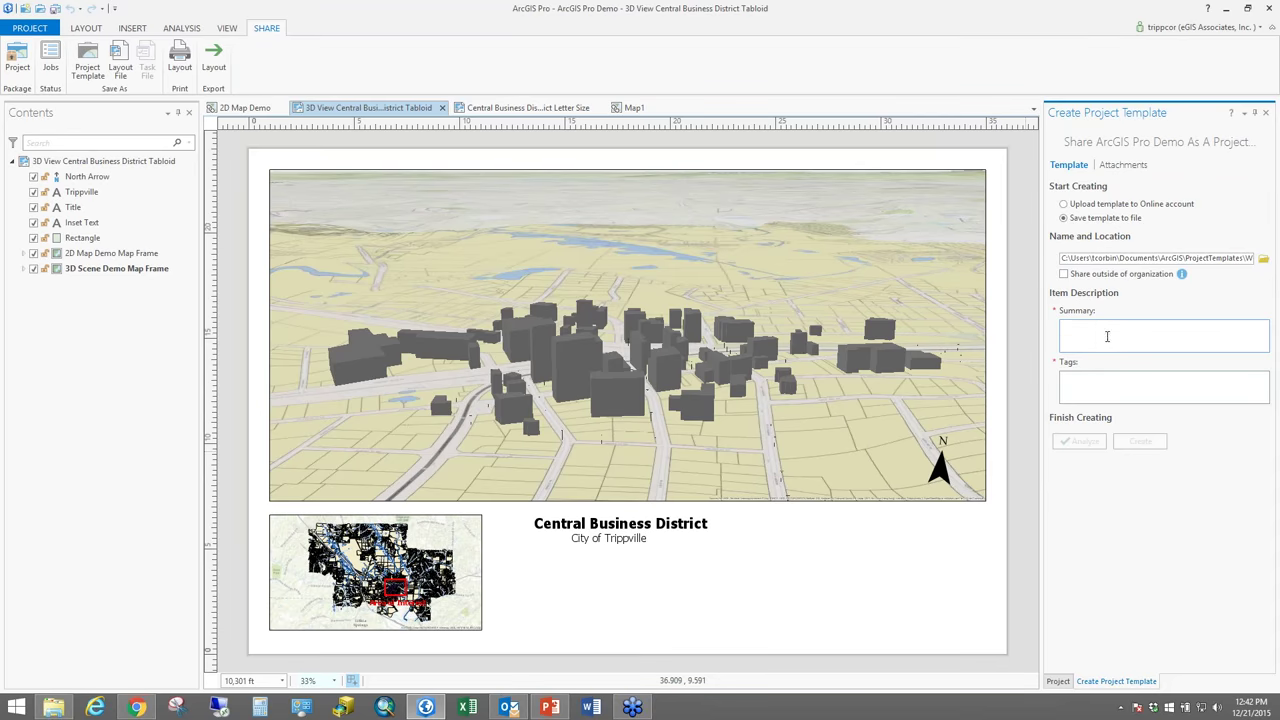
{"action": "type", "text": "Sample"}
{"action": "key", "text": "Tab"}
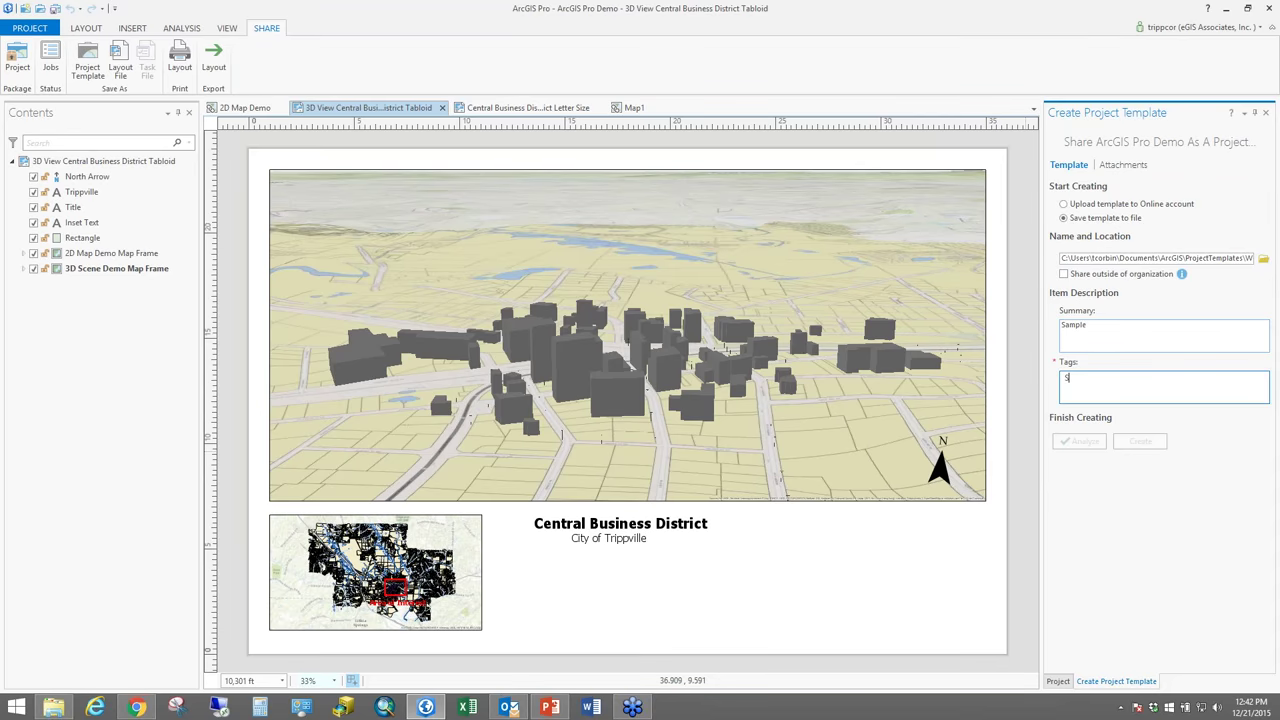
{"action": "type", "text": "Sampl"}
{"action": "type", "text": "e, prohje"}
{"action": "key", "text": "BackSpace"}
{"action": "key", "text": "BackSpace"}
{"action": "type", "text": "ec"}
{"action": "key", "text": "BackSpace"}
{"action": "key", "text": "BackSpace"}
{"action": "key", "text": "BackSpace"}
{"action": "type", "text": "ject"}
{"action": "left_click", "coordinate": [1113, 338]}
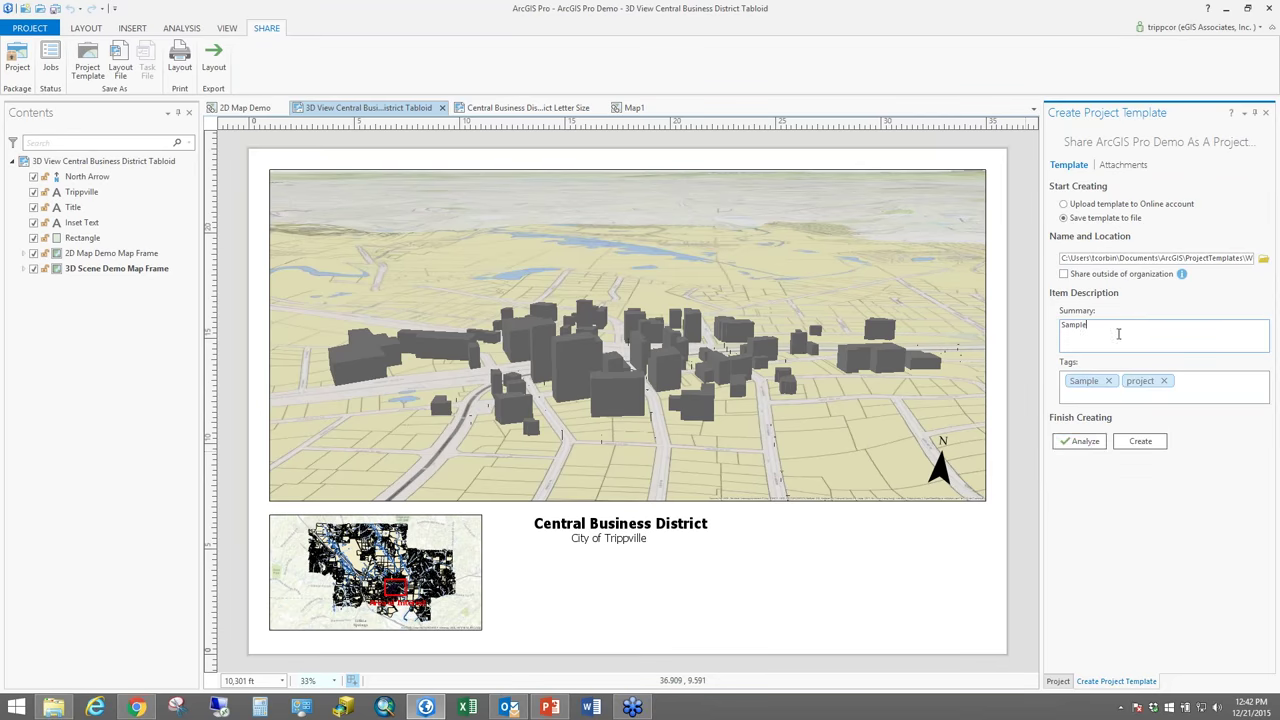
Analyze the WebinarSample project template and create it, agreeing to save the changed project first
{"action": "left_click", "coordinate": [1079, 441]}
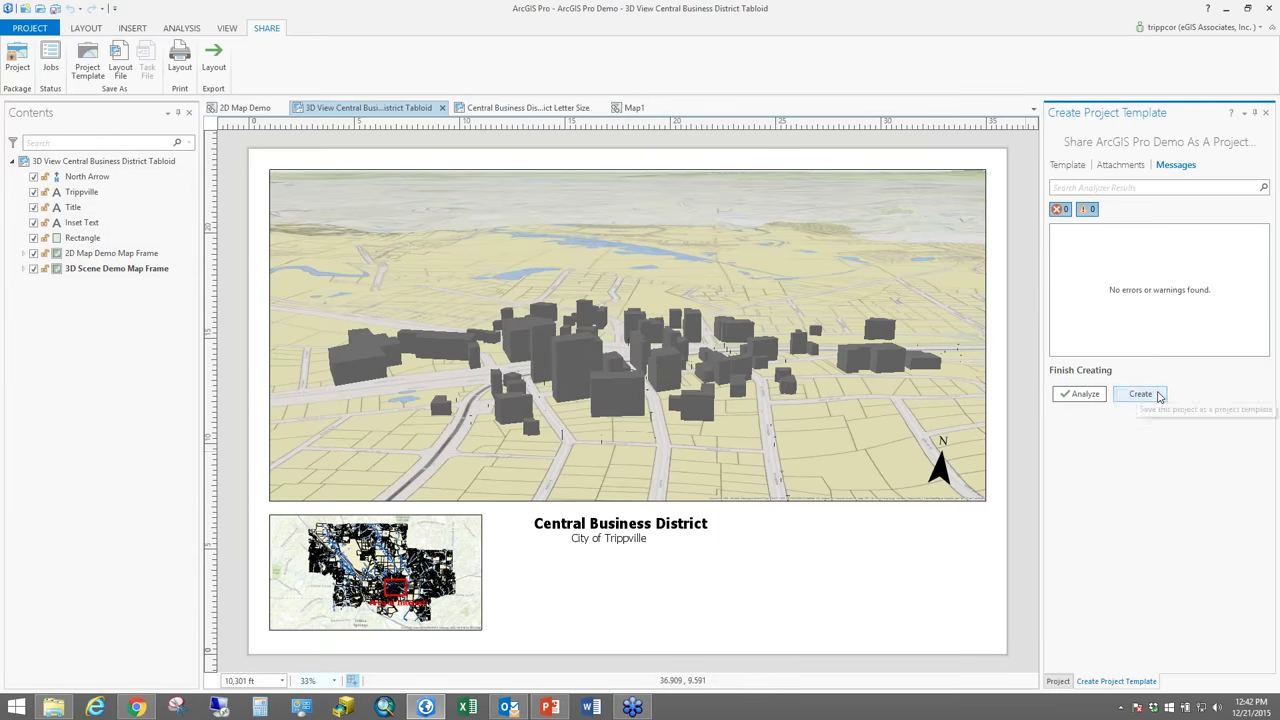
{"action": "left_click", "coordinate": [1158, 395]}
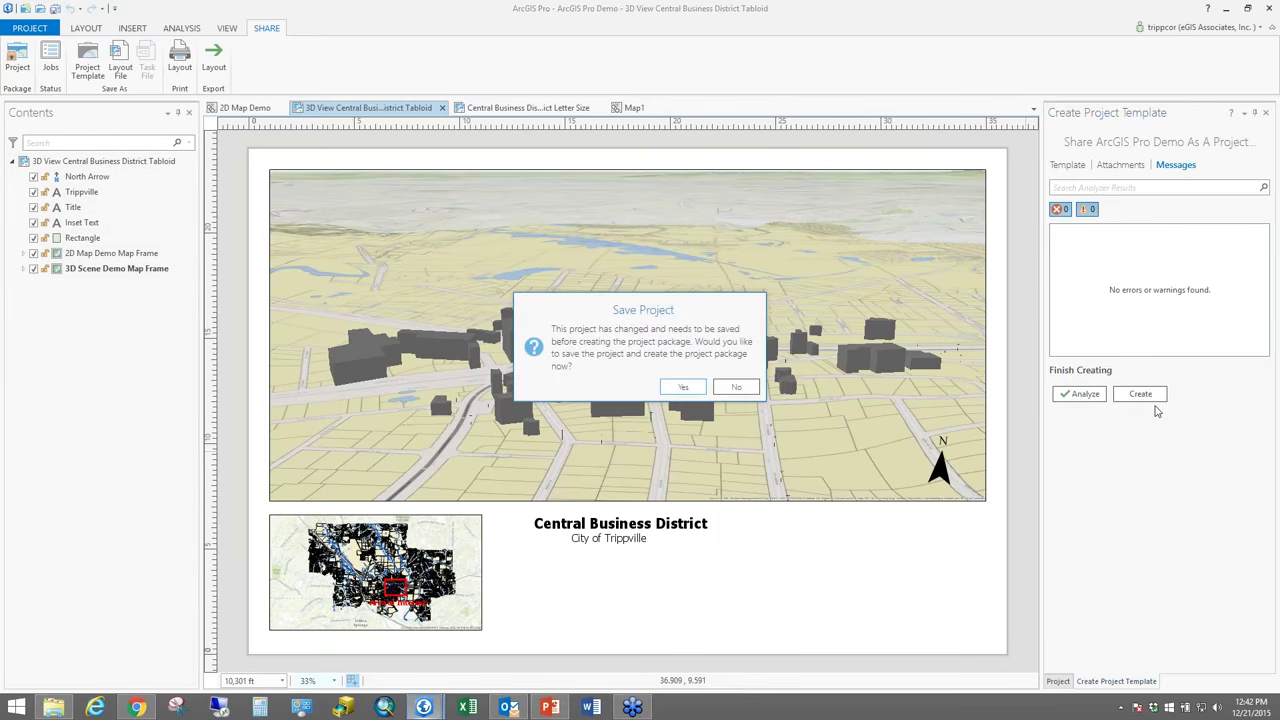
{"action": "left_click", "coordinate": [686, 388]}
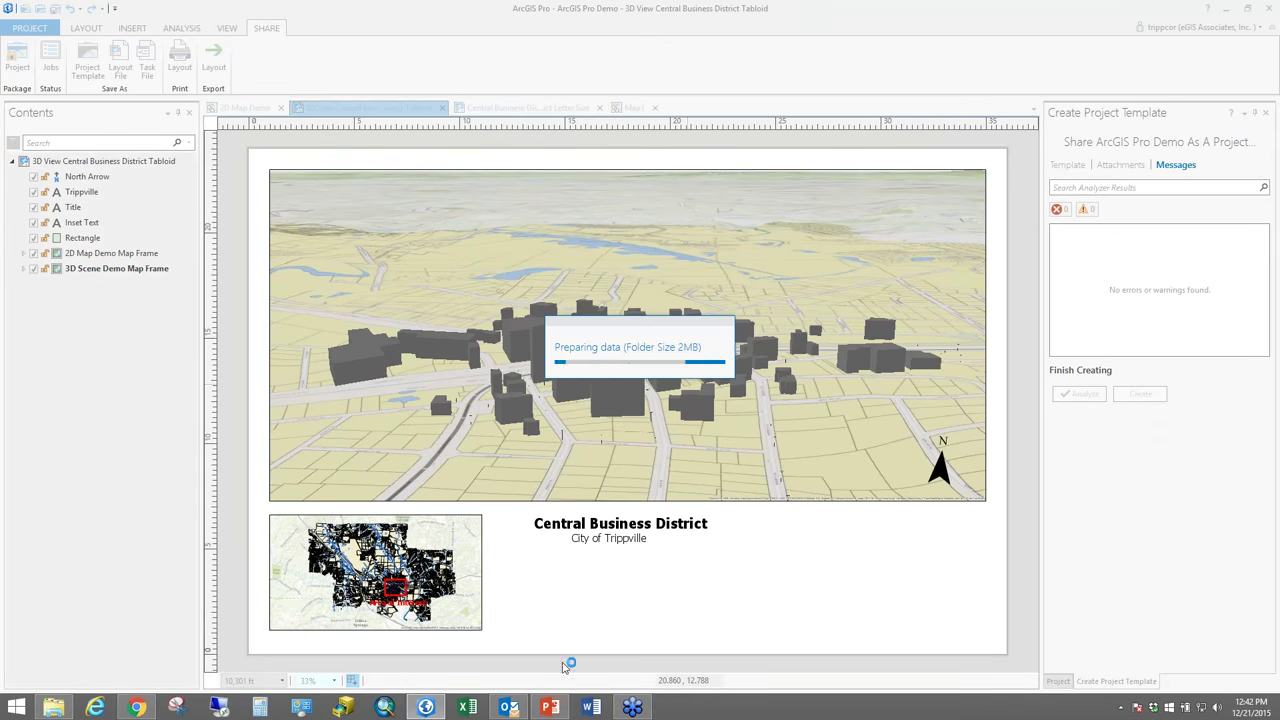
Switch to the PowerPoint presentation, show the Project Templates slide, and minimize the presentation again
{"action": "left_click", "coordinate": [548, 707]}
{"action": "key", "text": "Down"}
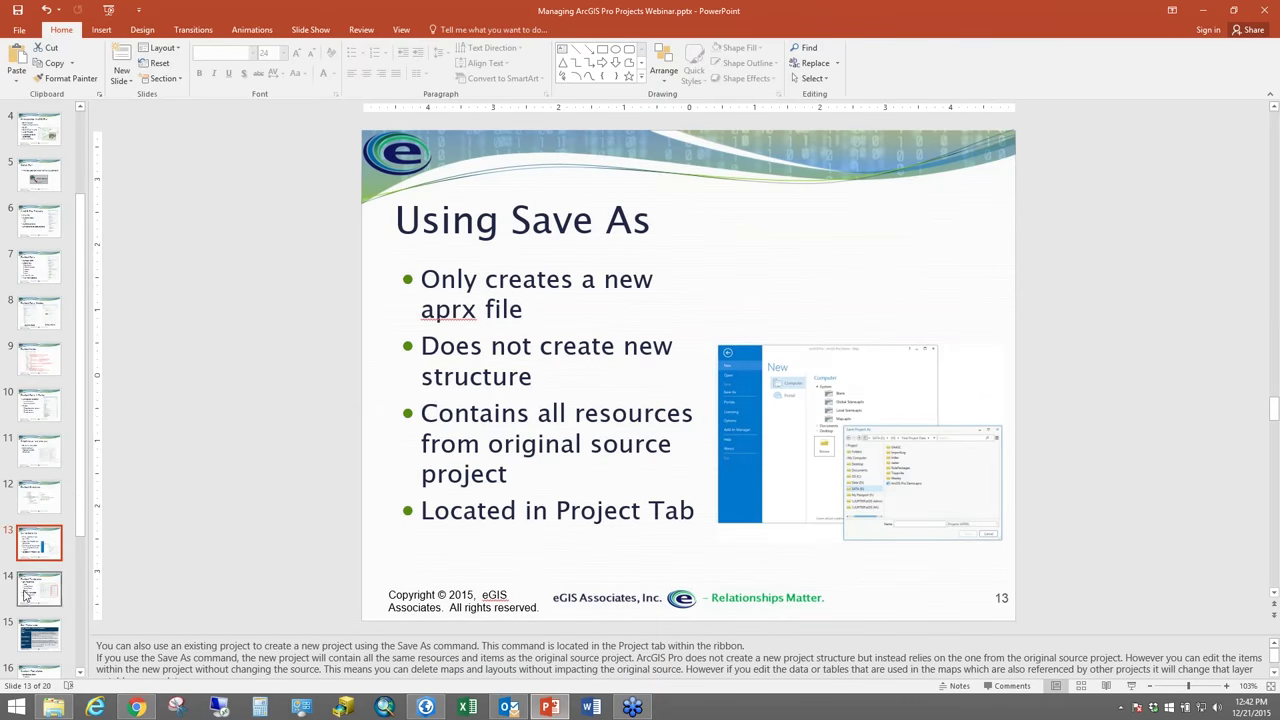
{"action": "left_click", "coordinate": [27, 593]}
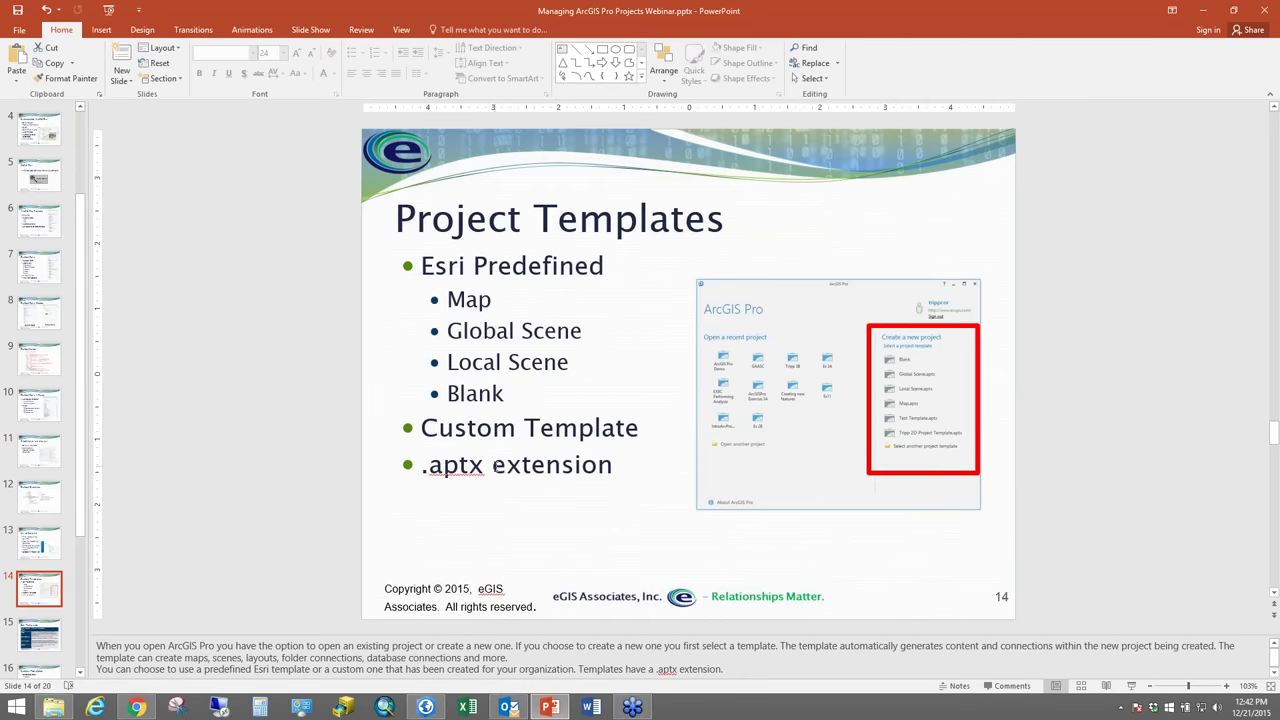
{"action": "left_click", "coordinate": [1208, 10]}
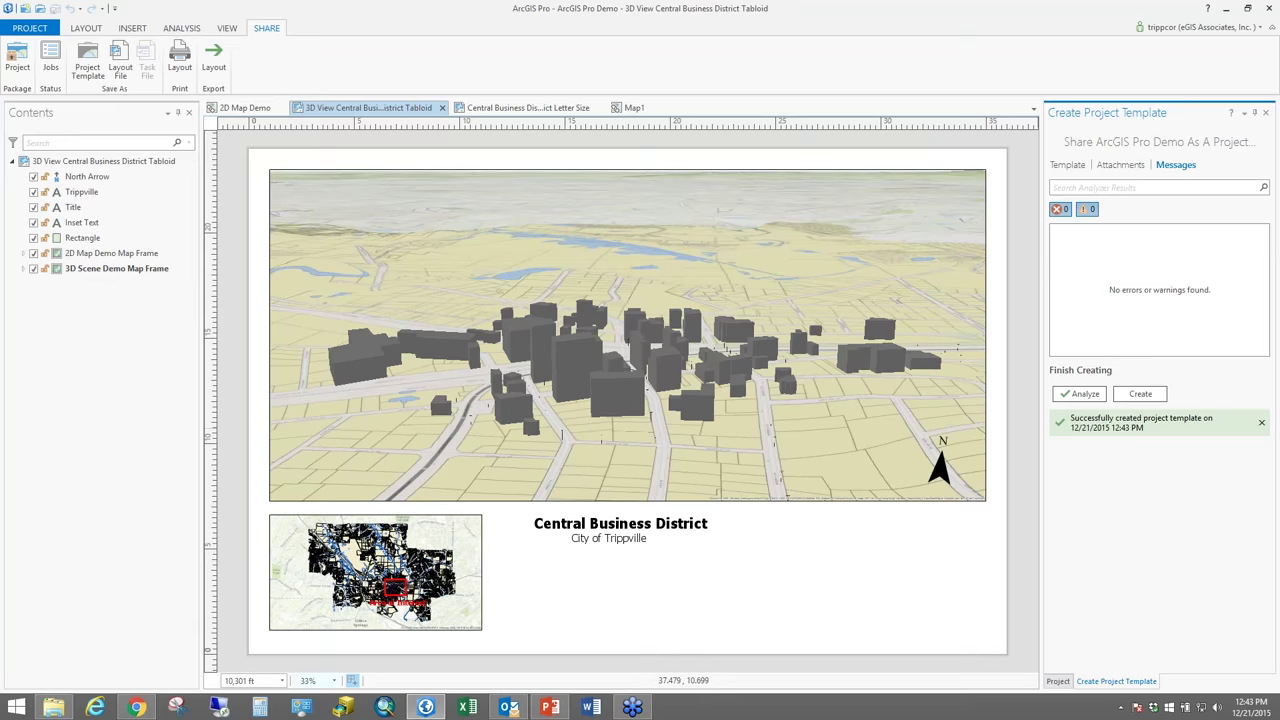
Close ArcGIS Pro with its open project and relaunch it to the start page
{"action": "left_click", "coordinate": [1268, 9]}
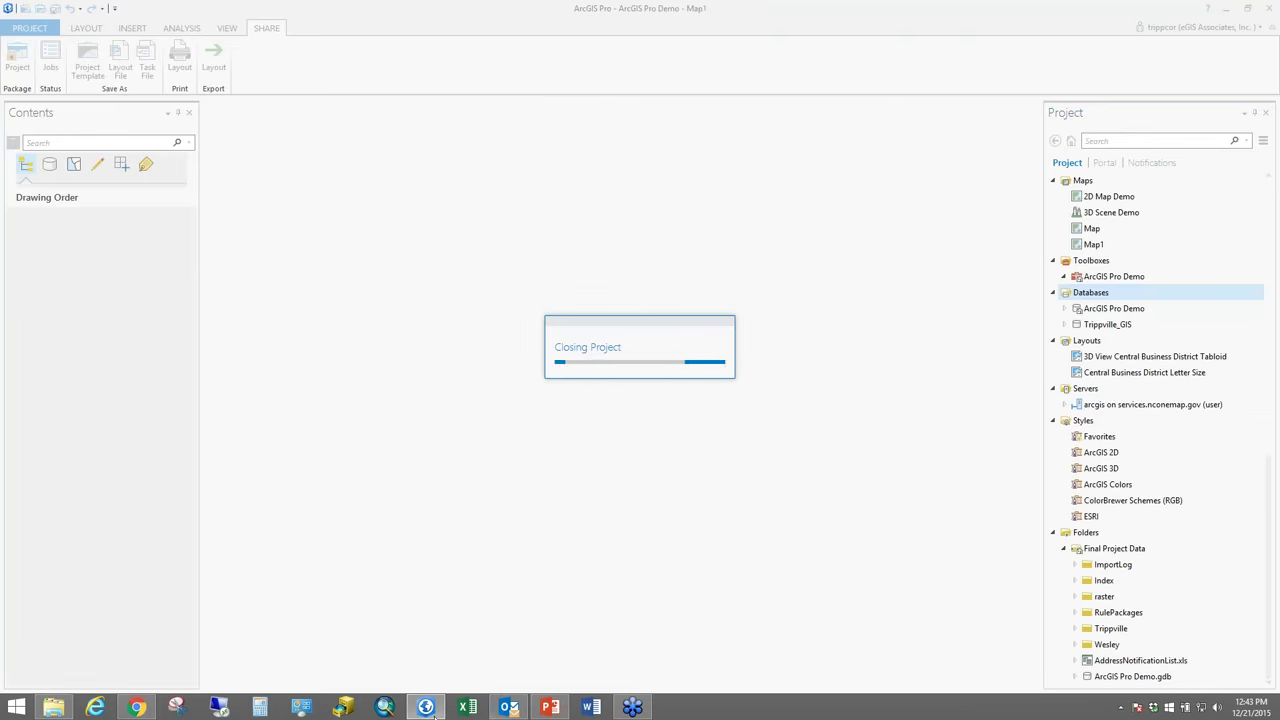
{"action": "mouse_move", "coordinate": [420, 710]}
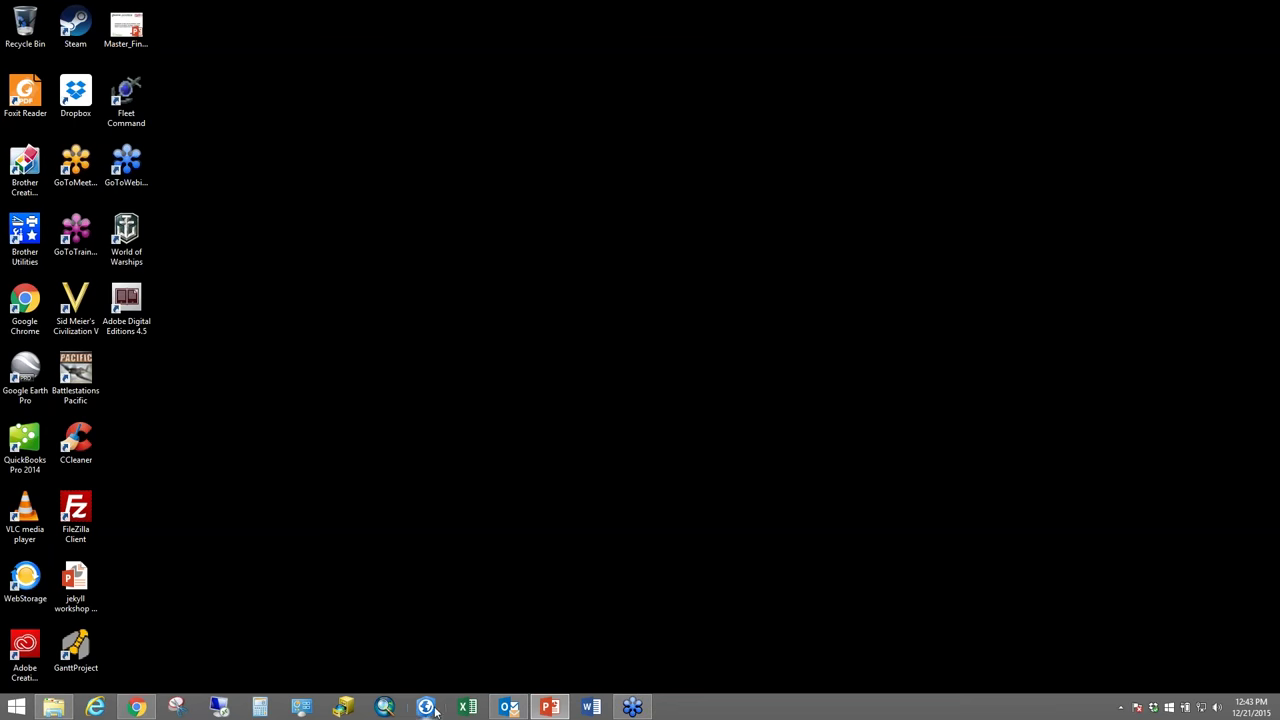
{"action": "left_click", "coordinate": [425, 708]}
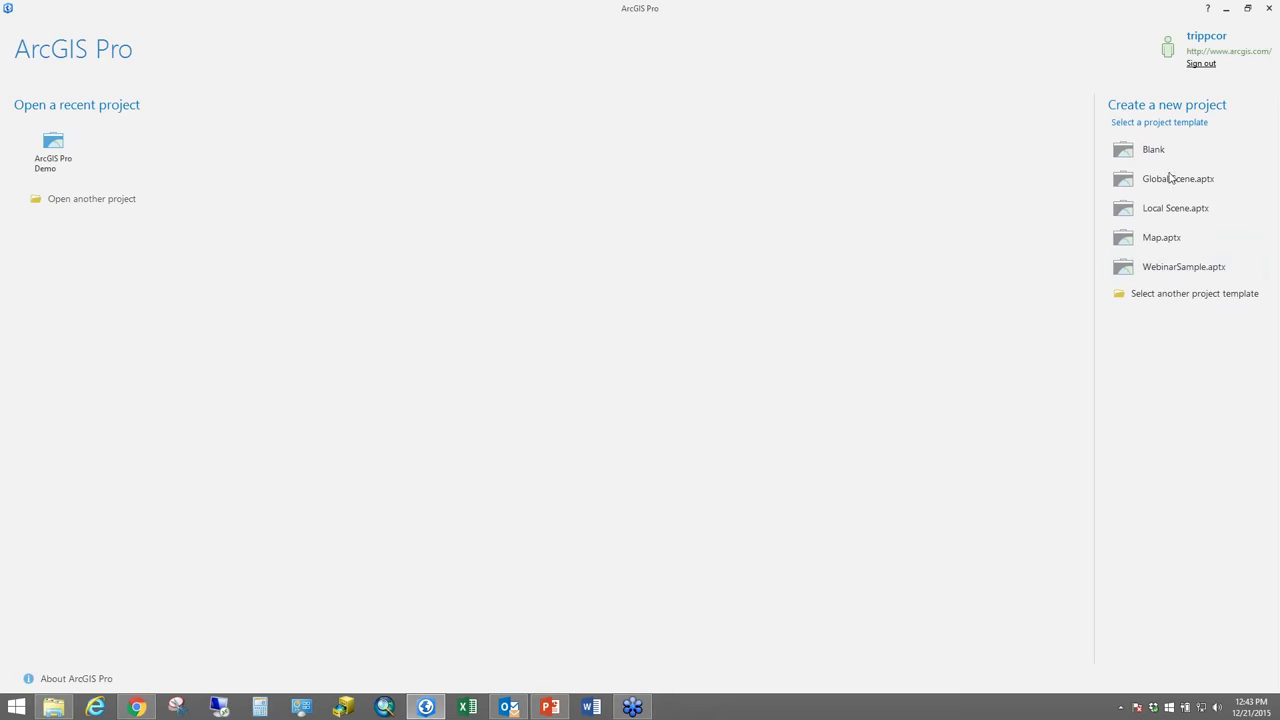
Start a new project from the WebinarSample.aptx template and try to store it in a folder named WebinarDemo under E:\GIS
{"action": "left_click", "coordinate": [1181, 270]}
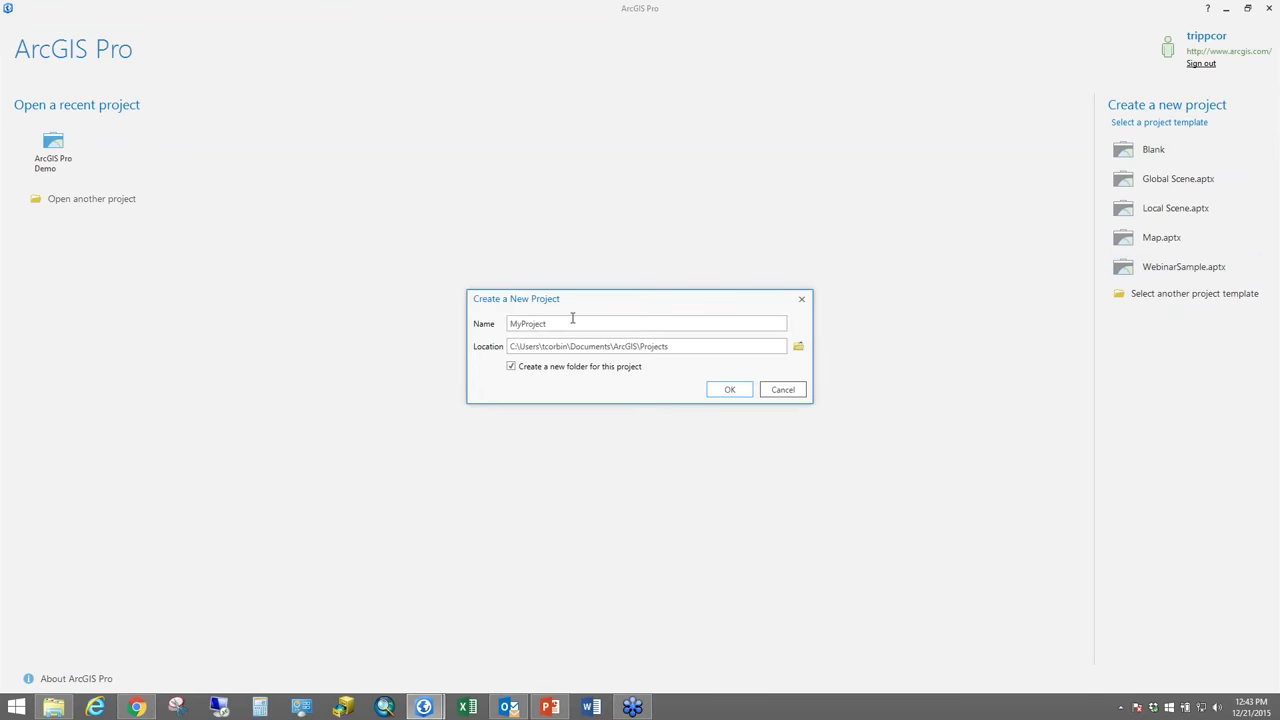
{"action": "left_click", "coordinate": [798, 346]}
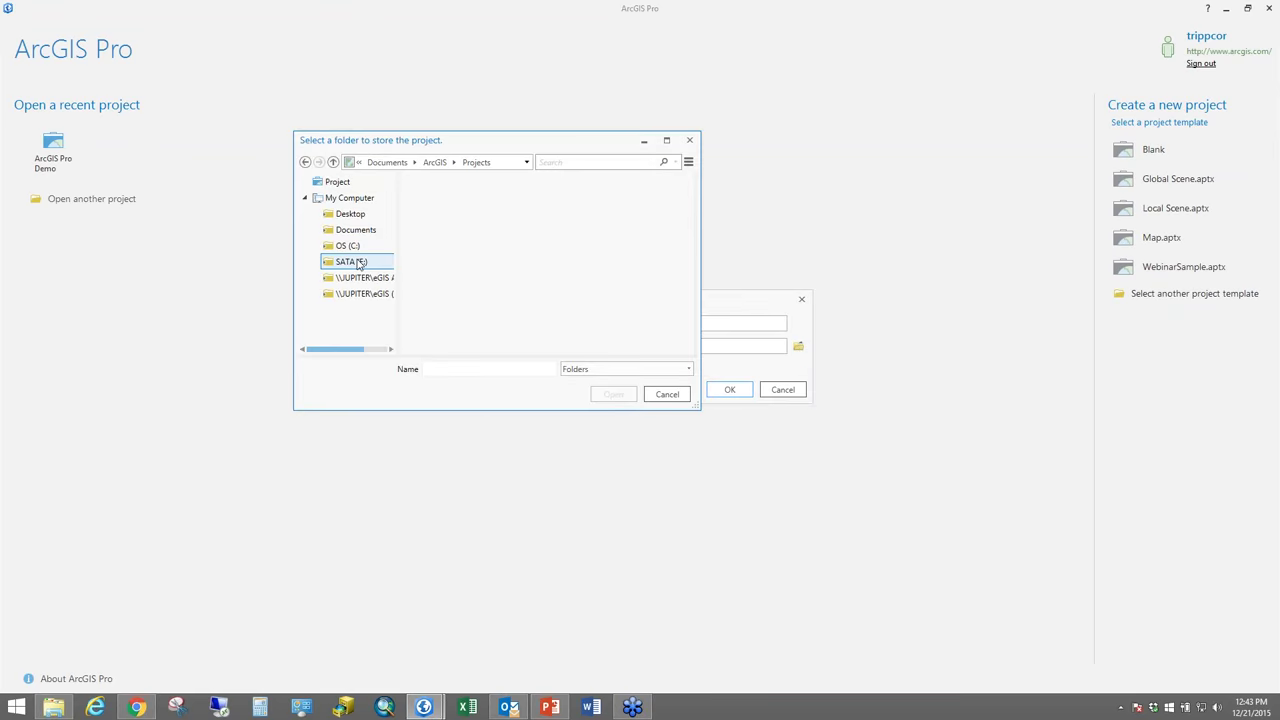
{"action": "left_click", "coordinate": [361, 262]}
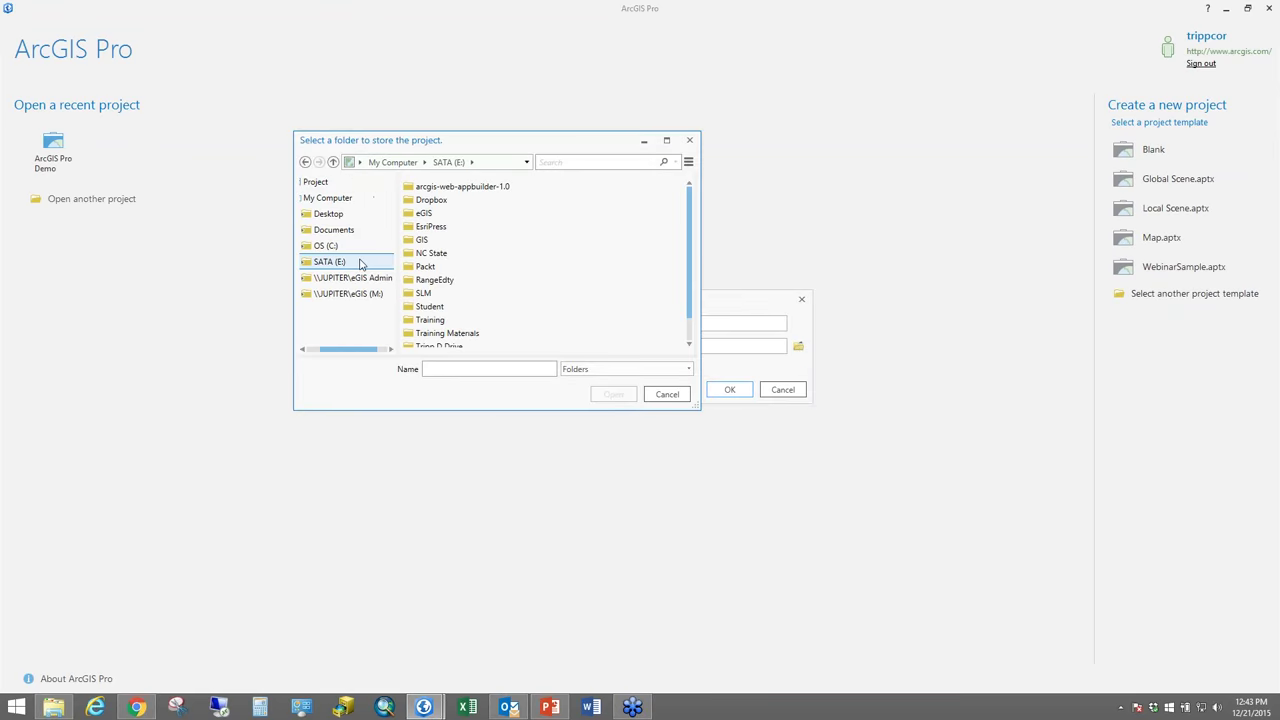
{"action": "double_click", "coordinate": [524, 248]}
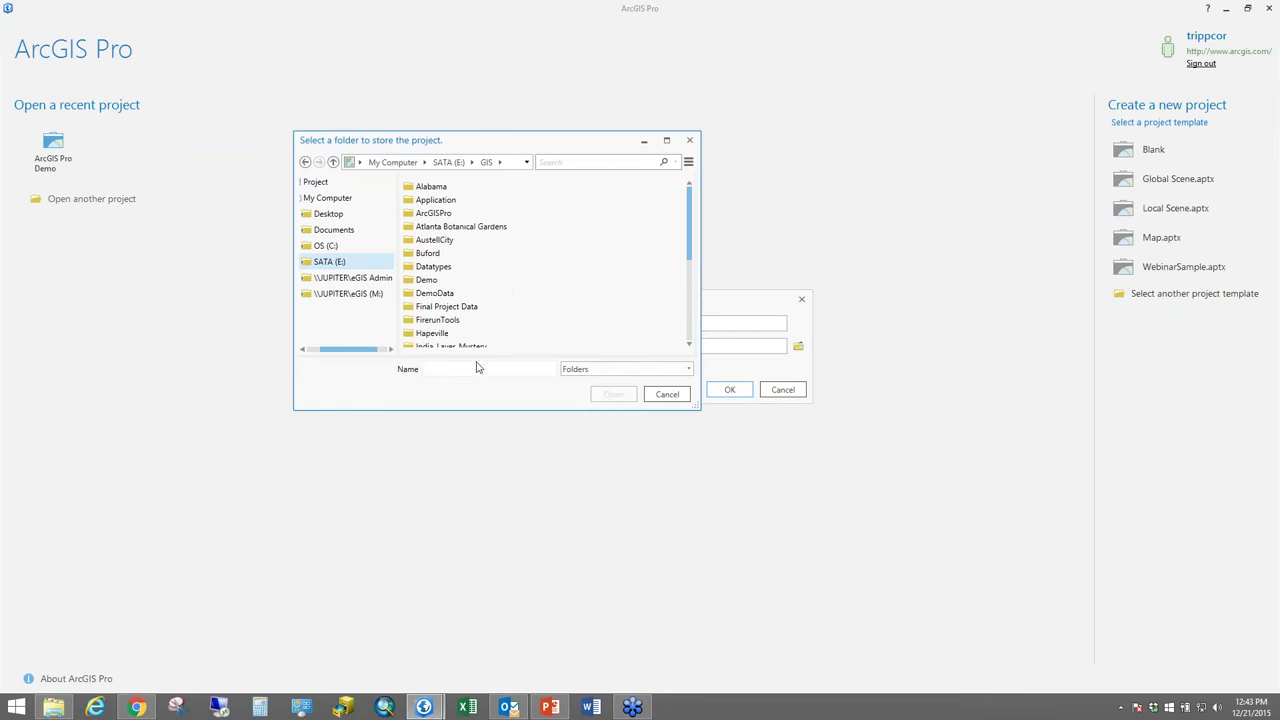
{"action": "type", "text": "WE"}
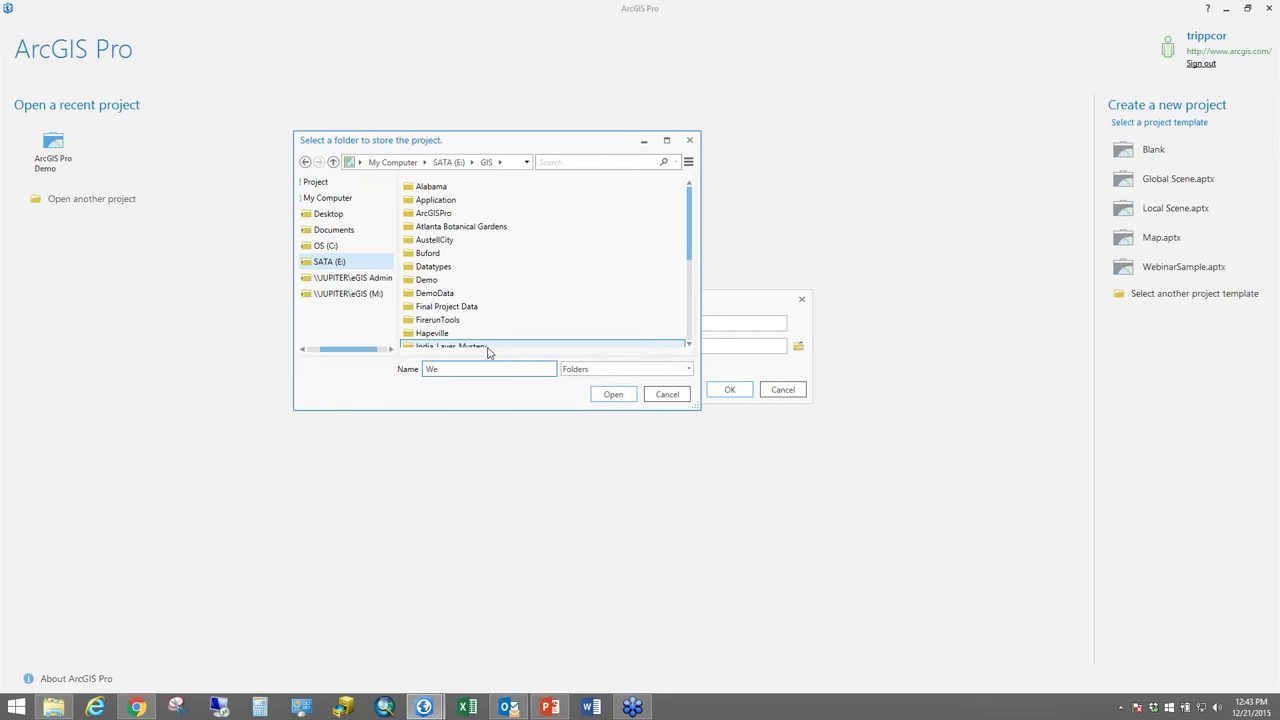
{"action": "type", "text": "binarDemo"}
{"action": "left_click", "coordinate": [610, 394]}
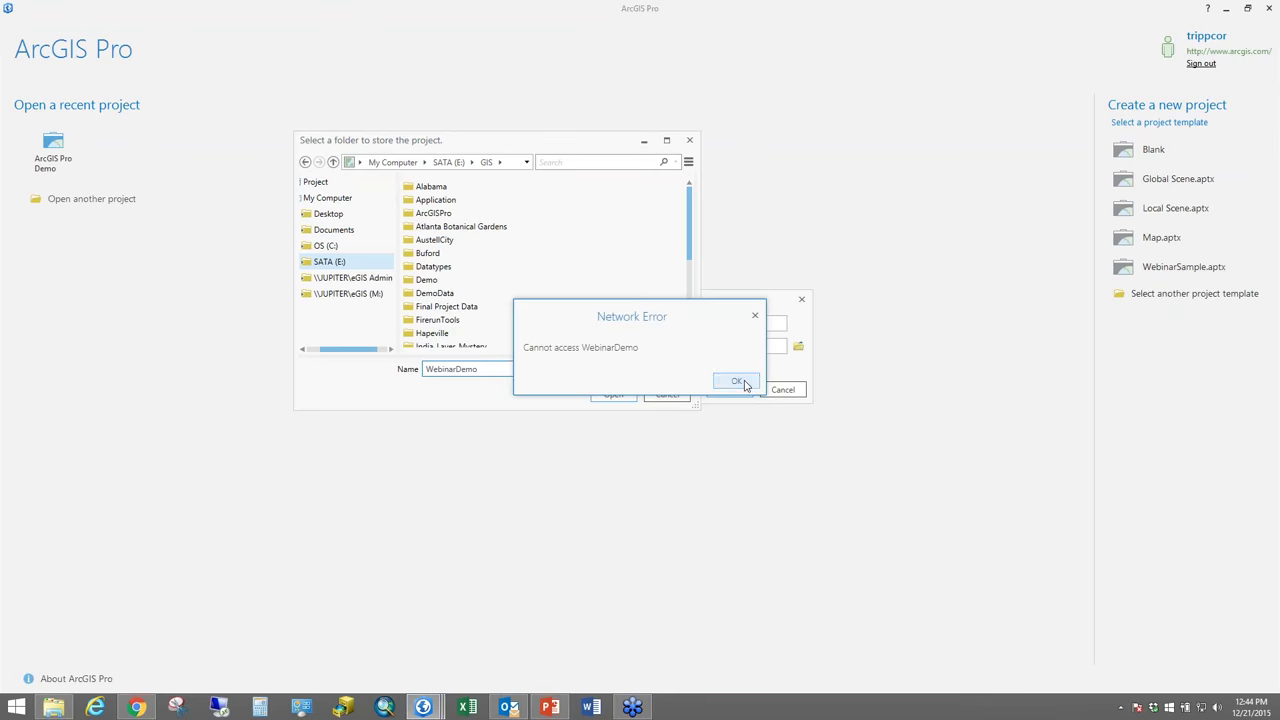
{"action": "left_click", "coordinate": [736, 382]}
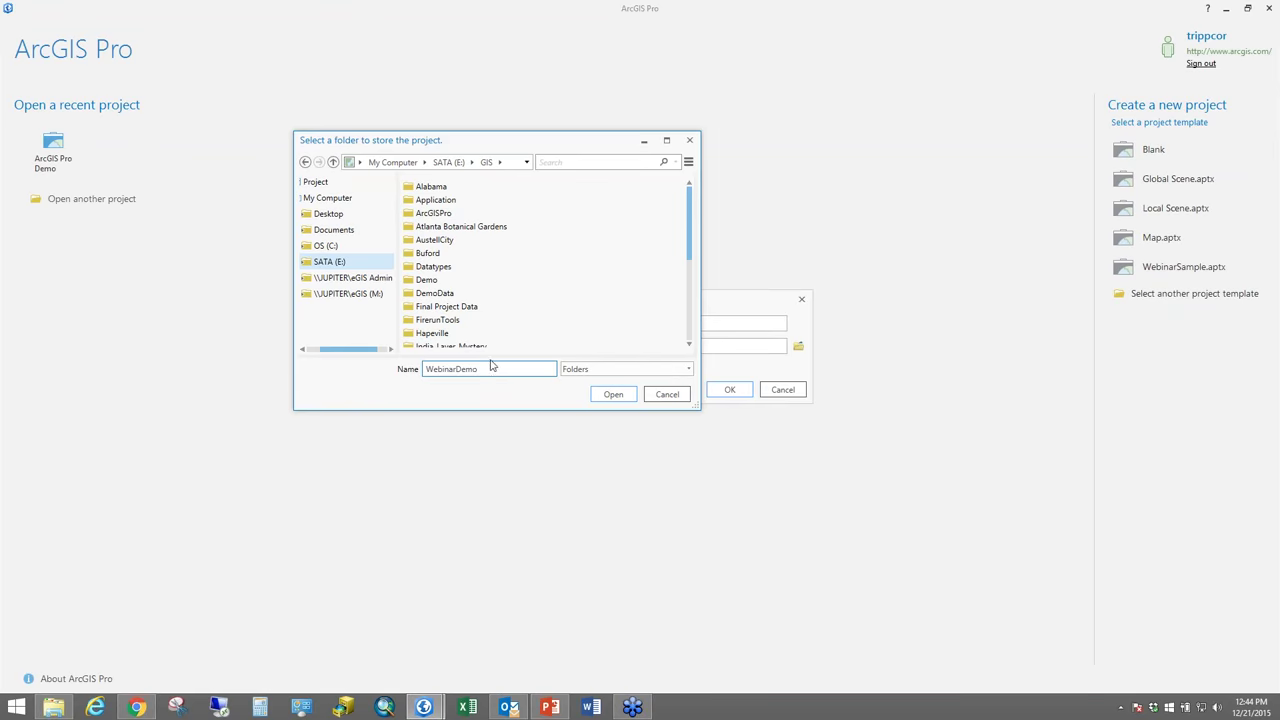
Choose the Demo folder in E:\GIS as the location and create the project as MyProject in its own new folder
{"action": "key", "text": "ctrl+a"}
{"action": "type", "text": "Demo"}
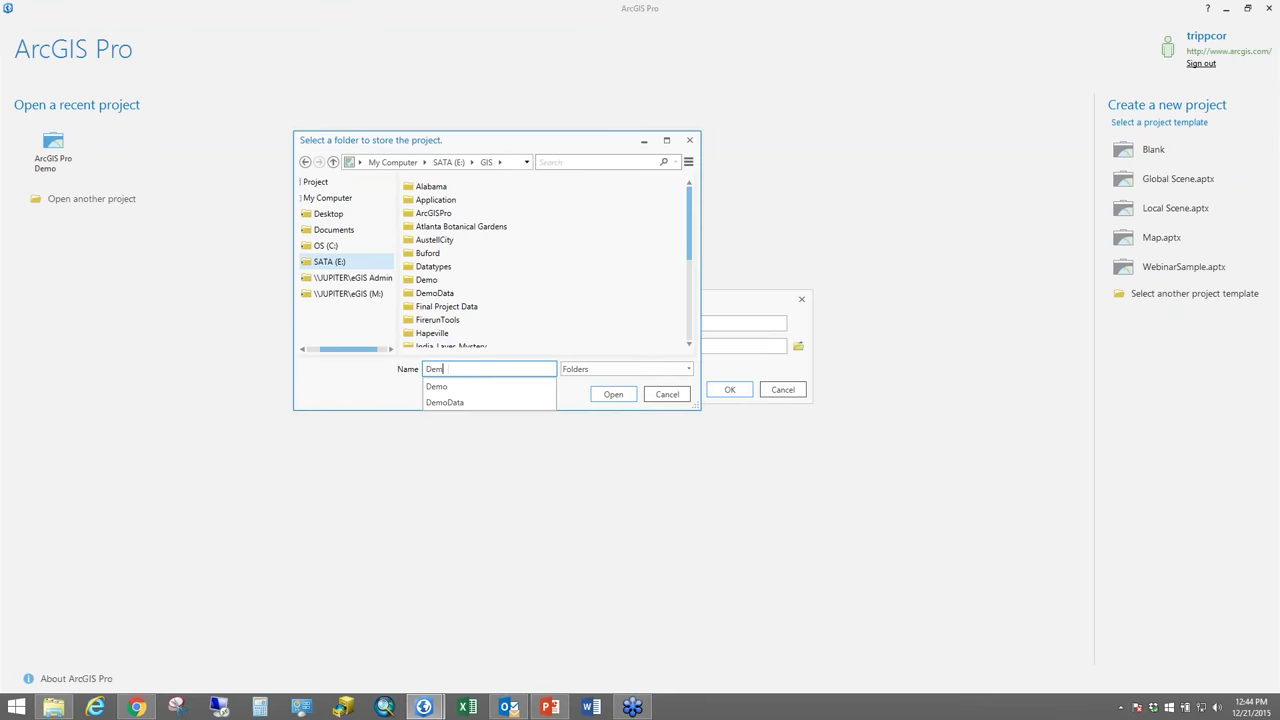
{"action": "left_click", "coordinate": [440, 387]}
{"action": "left_click", "coordinate": [612, 394]}
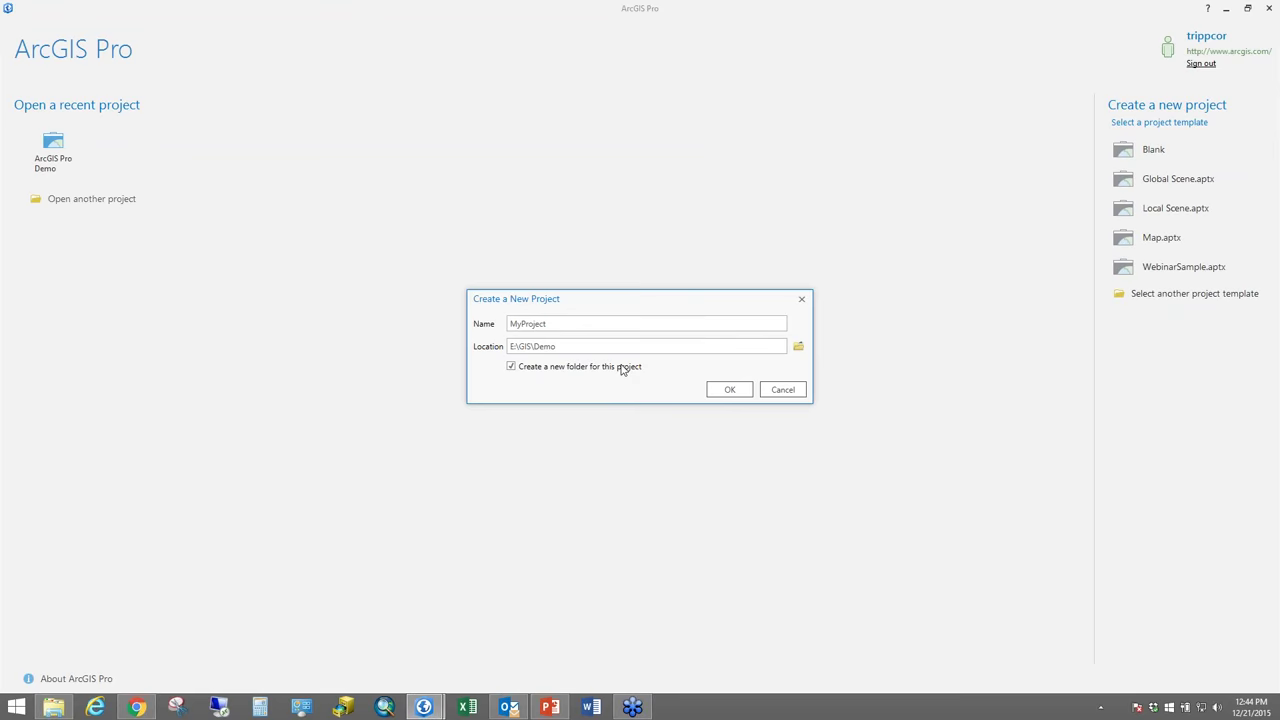
{"action": "left_click", "coordinate": [725, 391]}
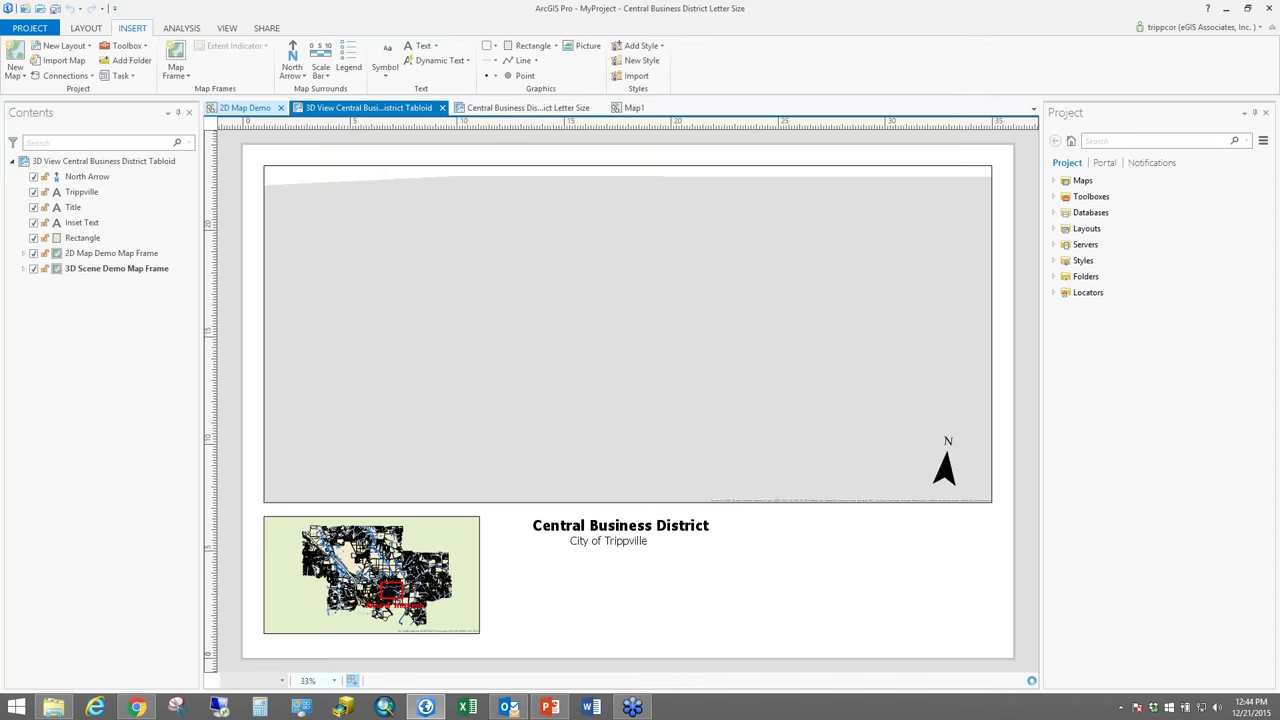
Expand the project's databases and check the storage locations of the MyProject, ArcGIS Pro Demo and Trippville_GIS geodatabases
{"action": "left_click", "coordinate": [1056, 213]}
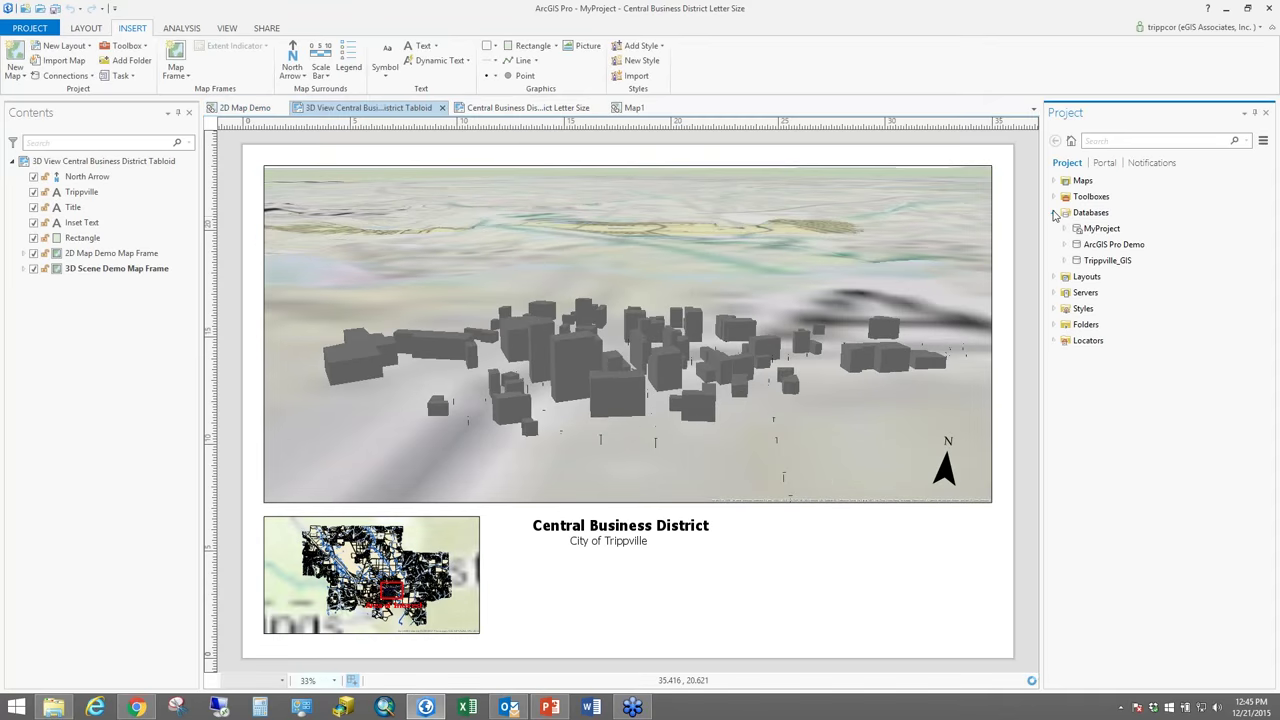
{"action": "left_click", "coordinate": [1115, 229]}
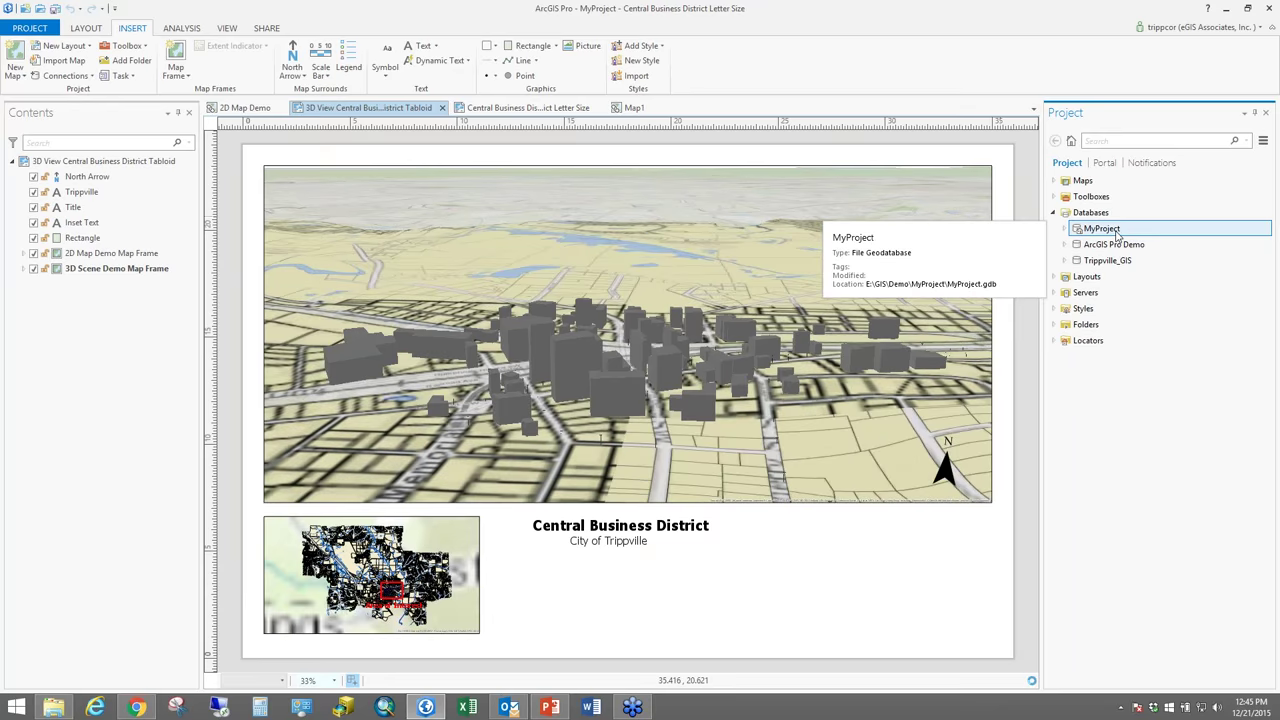
{"action": "left_click", "coordinate": [1120, 245]}
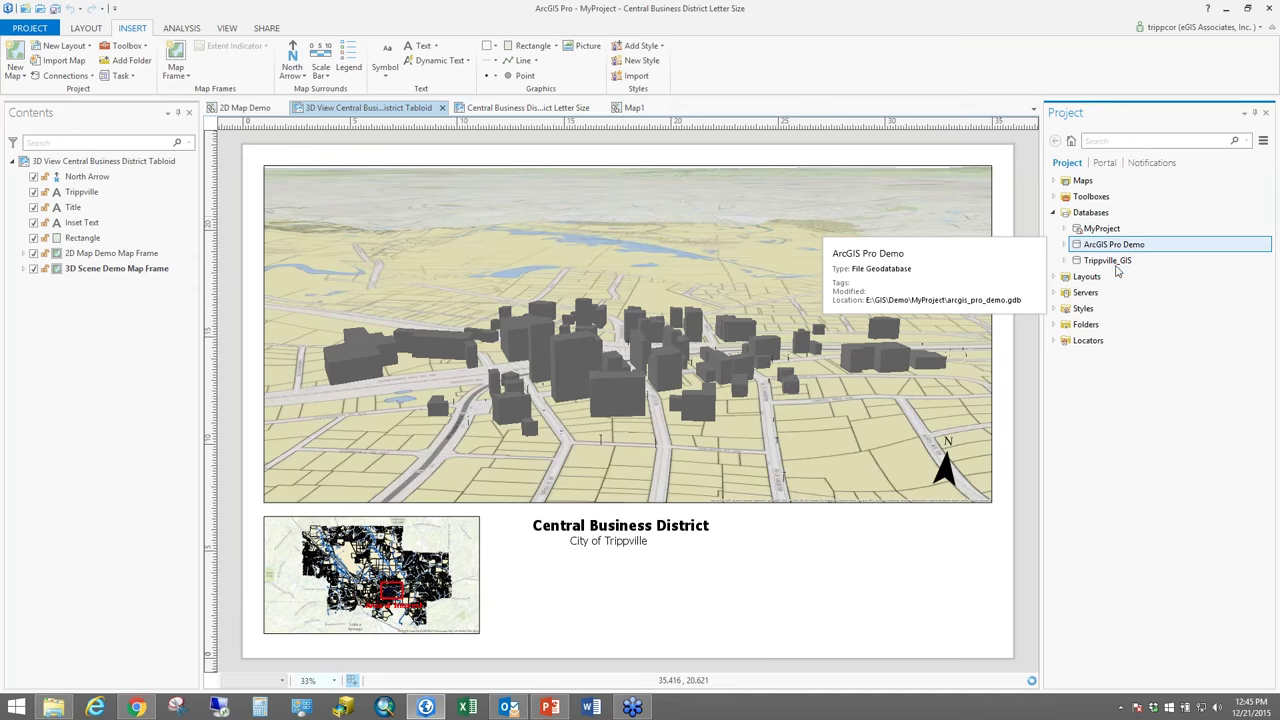
{"action": "left_click", "coordinate": [1118, 262]}
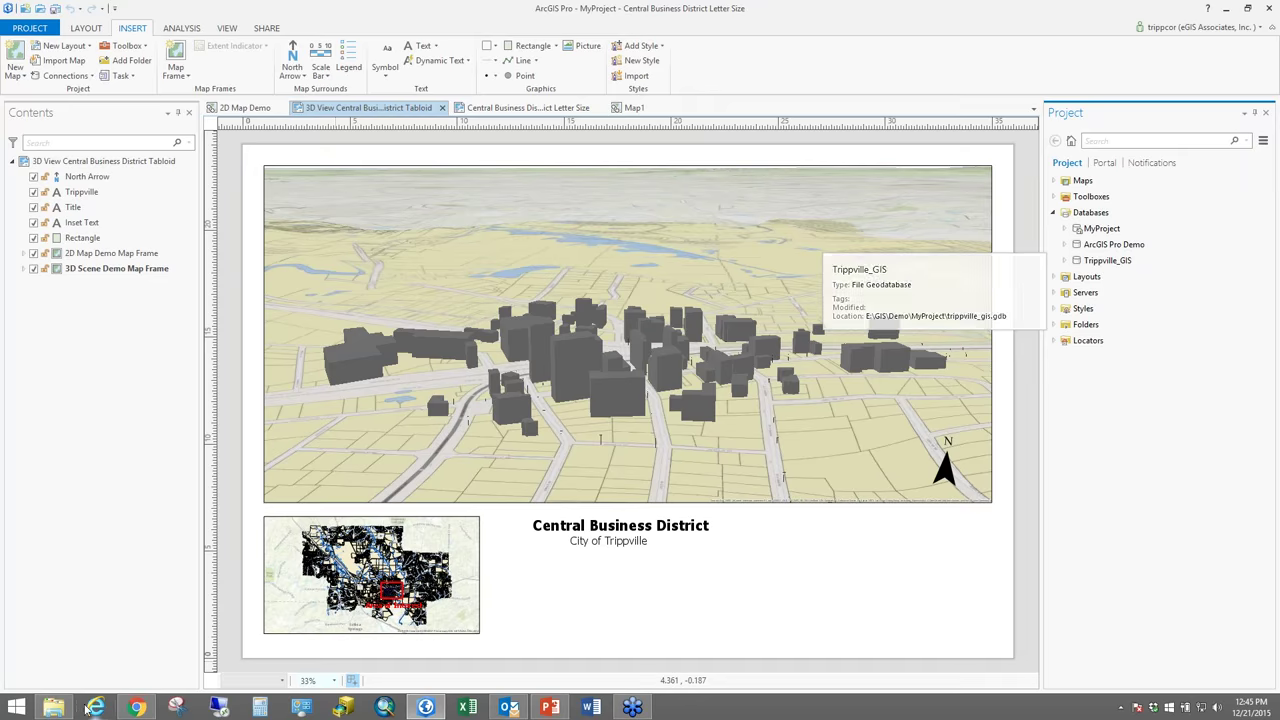
Switch to File Explorer, browse to E:\GIS\Demo\MyProject and select trippville_gis.gdb among the new project's files
{"action": "left_click", "coordinate": [55, 706]}
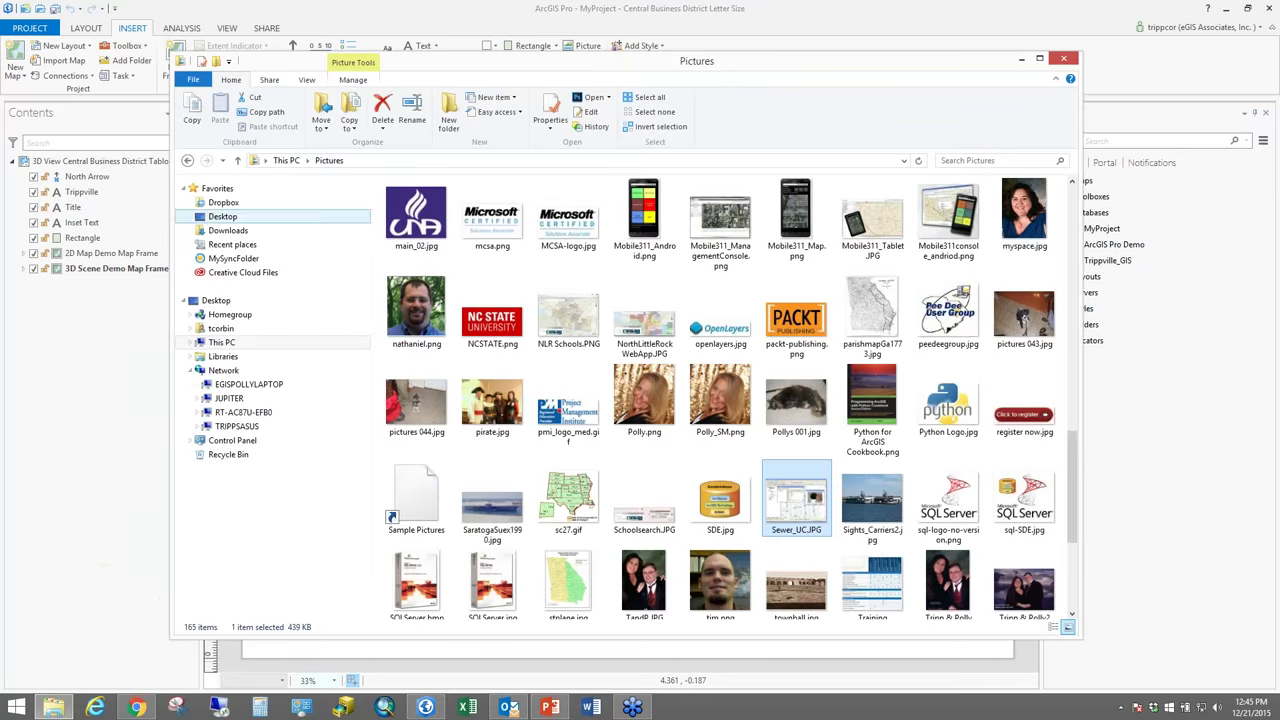
{"action": "left_click", "coordinate": [222, 342]}
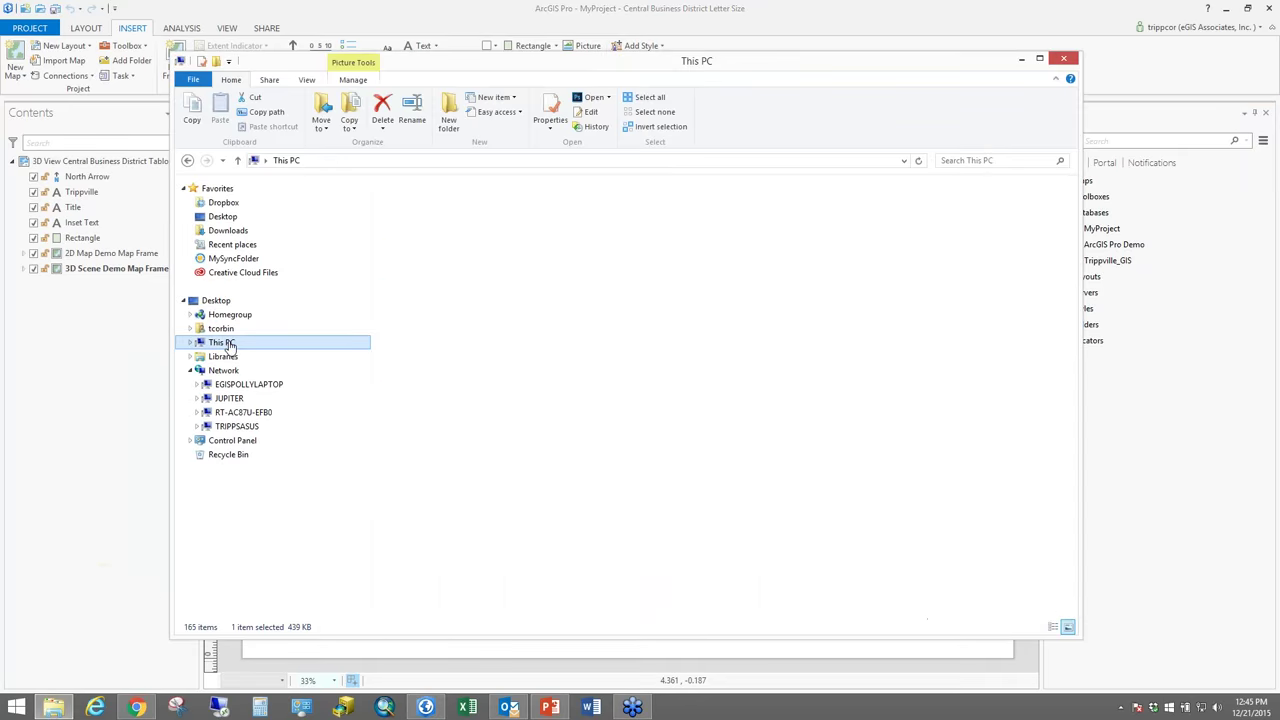
{"action": "left_click", "coordinate": [762, 368]}
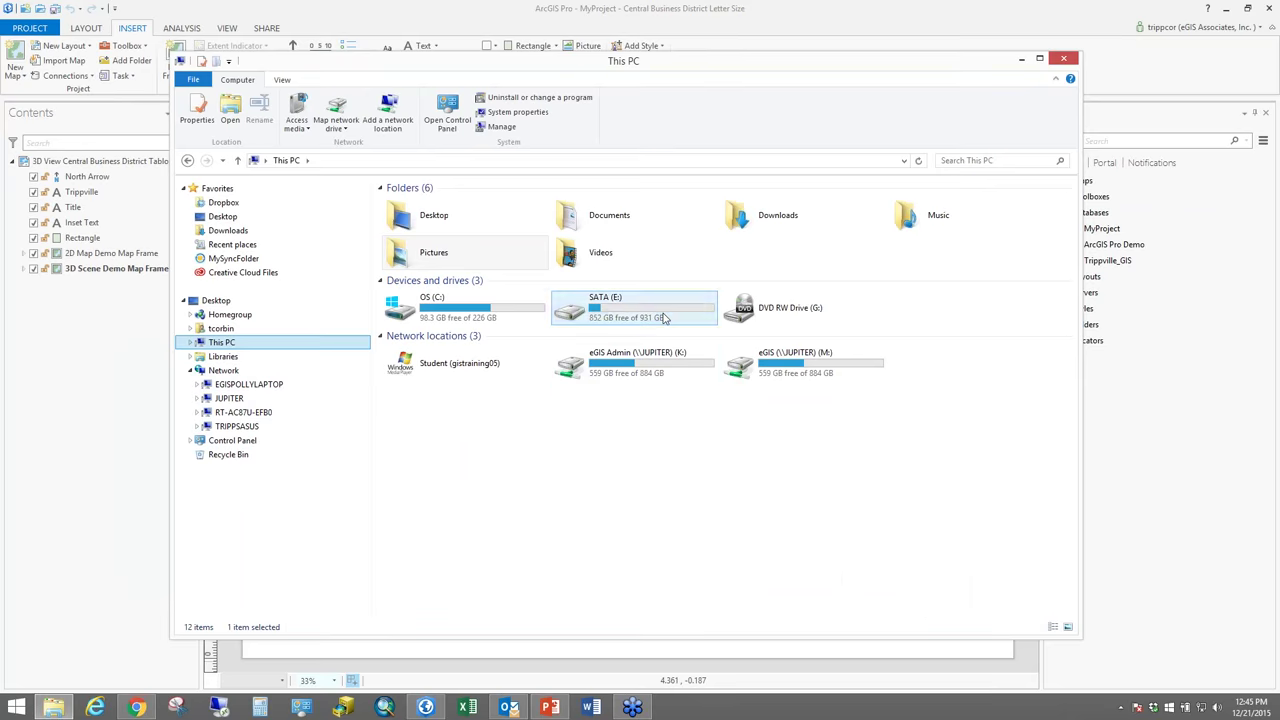
{"action": "double_click", "coordinate": [605, 310]}
{"action": "double_click", "coordinate": [435, 266]}
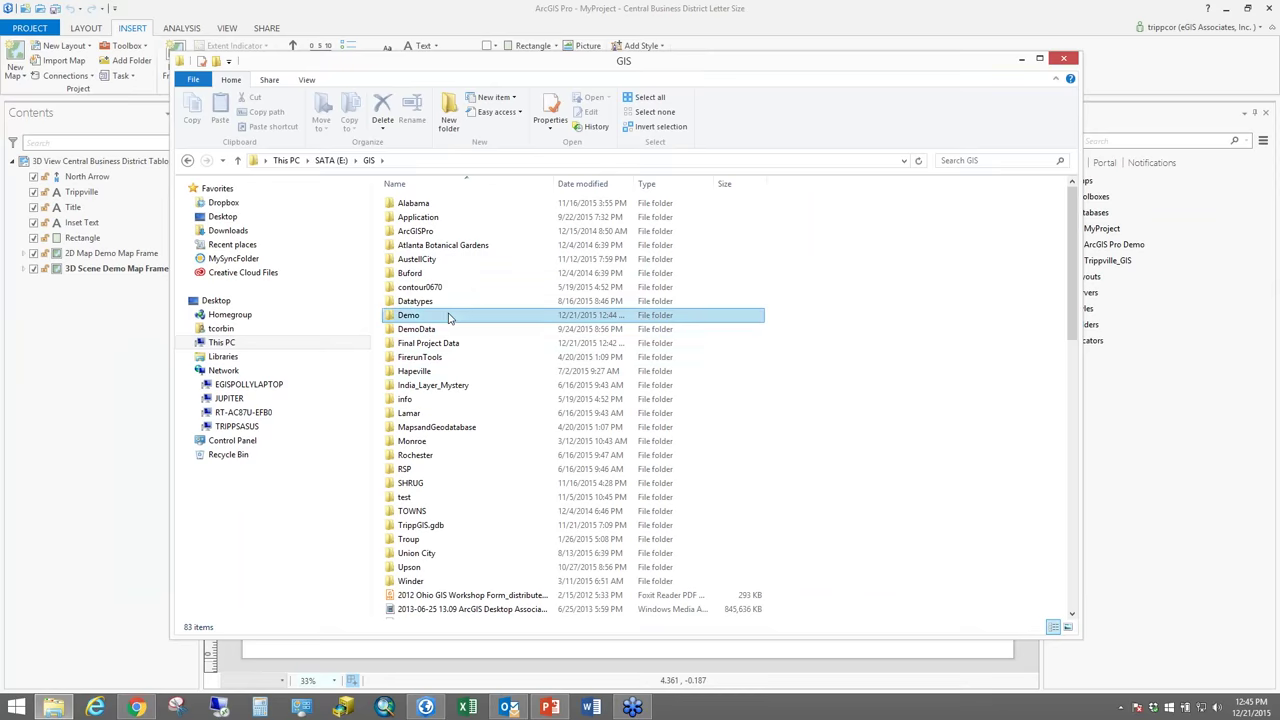
{"action": "double_click", "coordinate": [448, 316]}
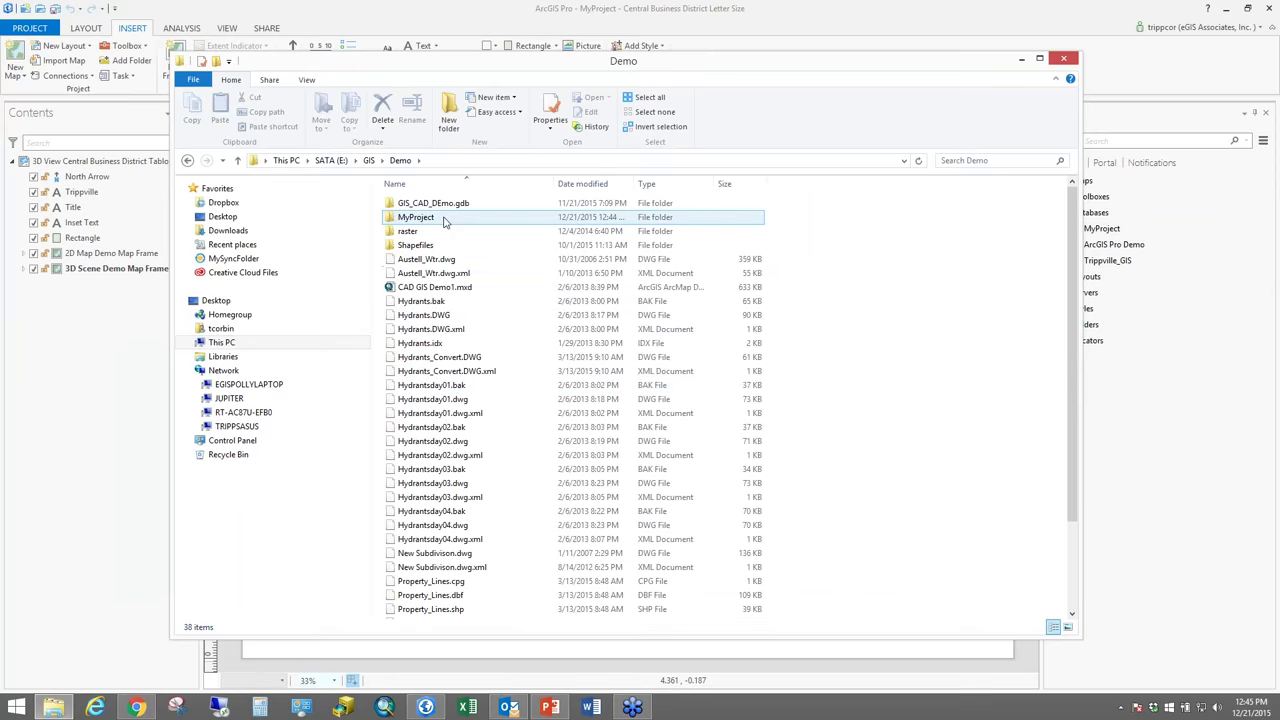
{"action": "double_click", "coordinate": [480, 217]}
{"action": "left_click", "coordinate": [407, 259]}
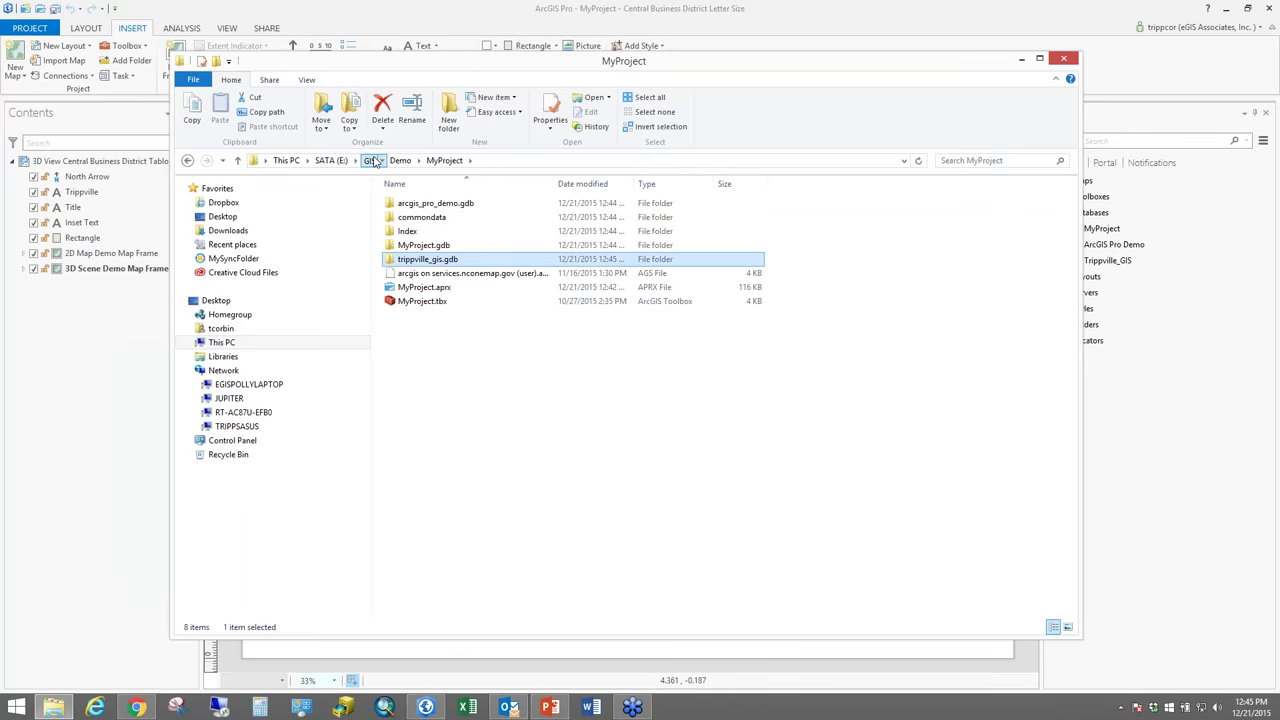
Go to the Final Project Data folder in E:\GIS and select the original Trippville_GIS.gdb for comparison
{"action": "left_click", "coordinate": [370, 161]}
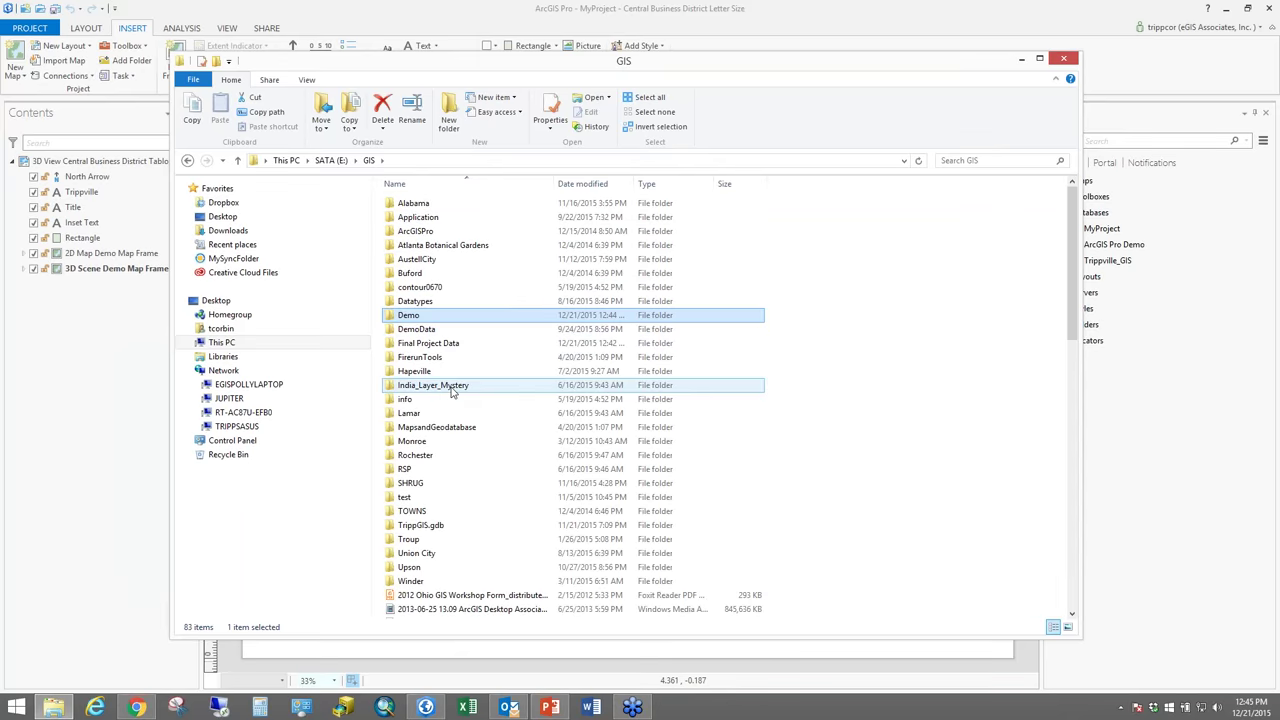
{"action": "double_click", "coordinate": [414, 343]}
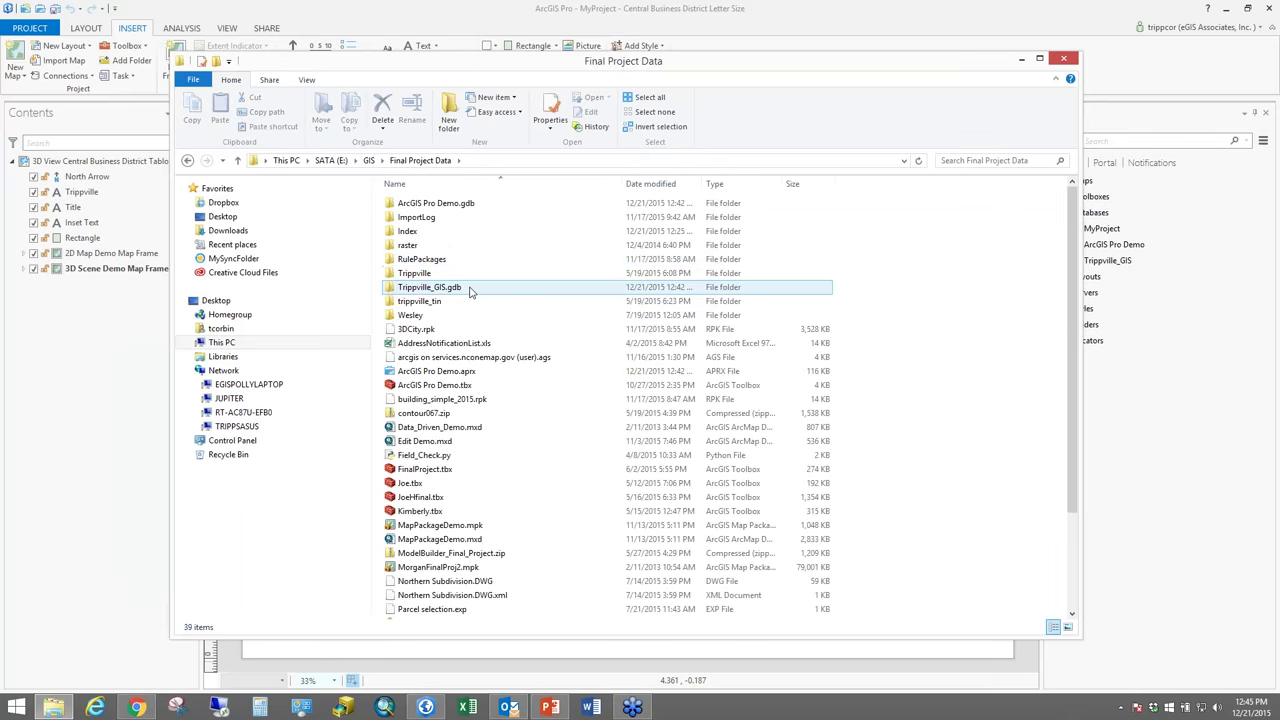
{"action": "left_click", "coordinate": [472, 287]}
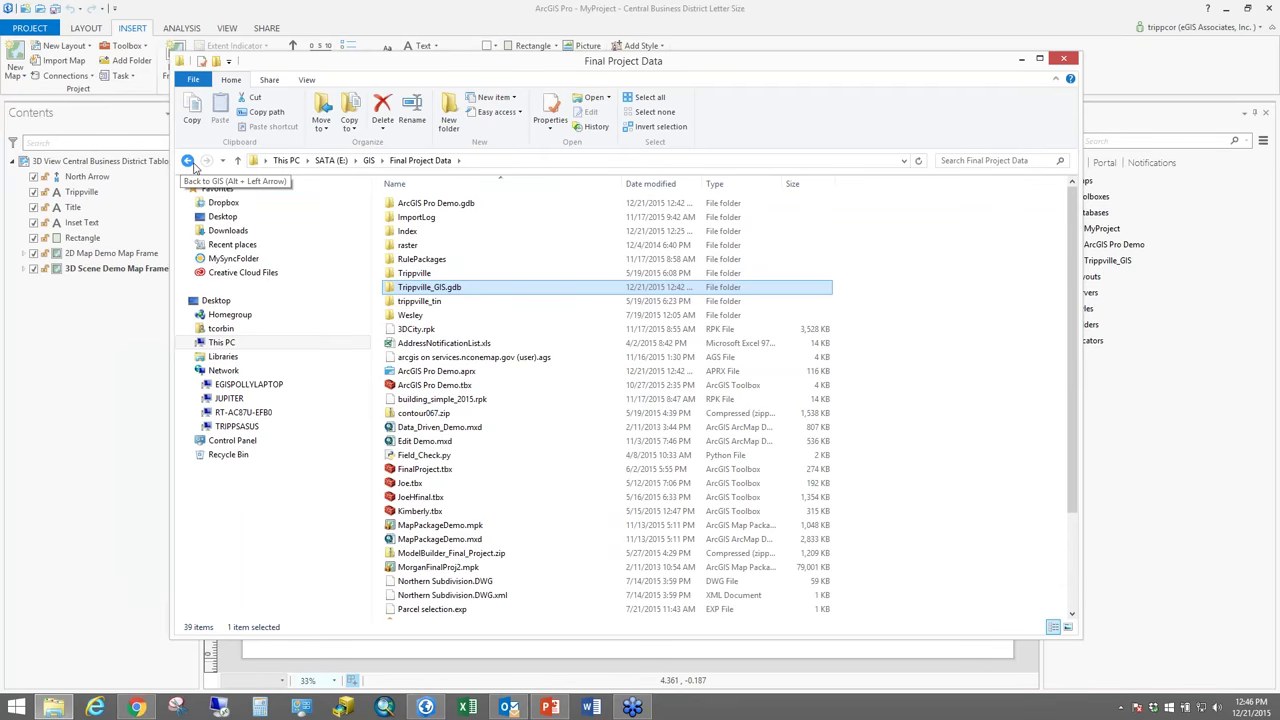
Return to the MyProject folder inside E:\GIS\Demo to review the files generated from the template
{"action": "left_click", "coordinate": [186, 162]}
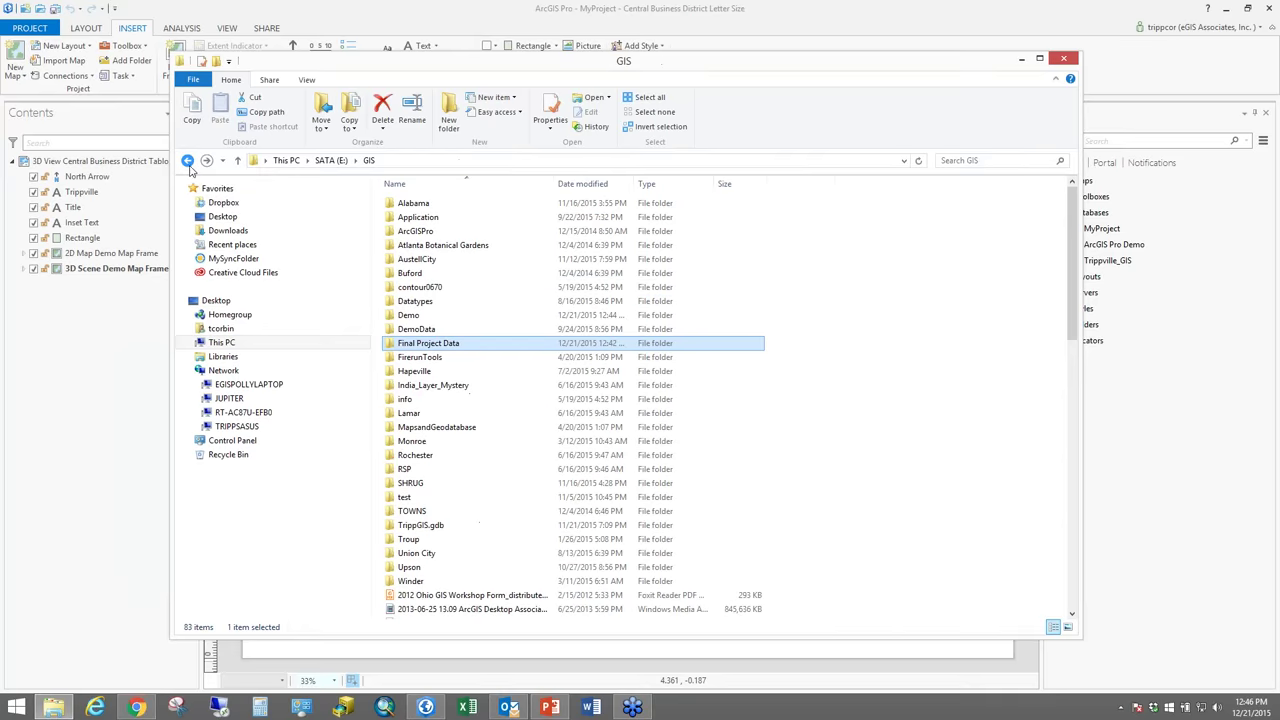
{"action": "double_click", "coordinate": [448, 325]}
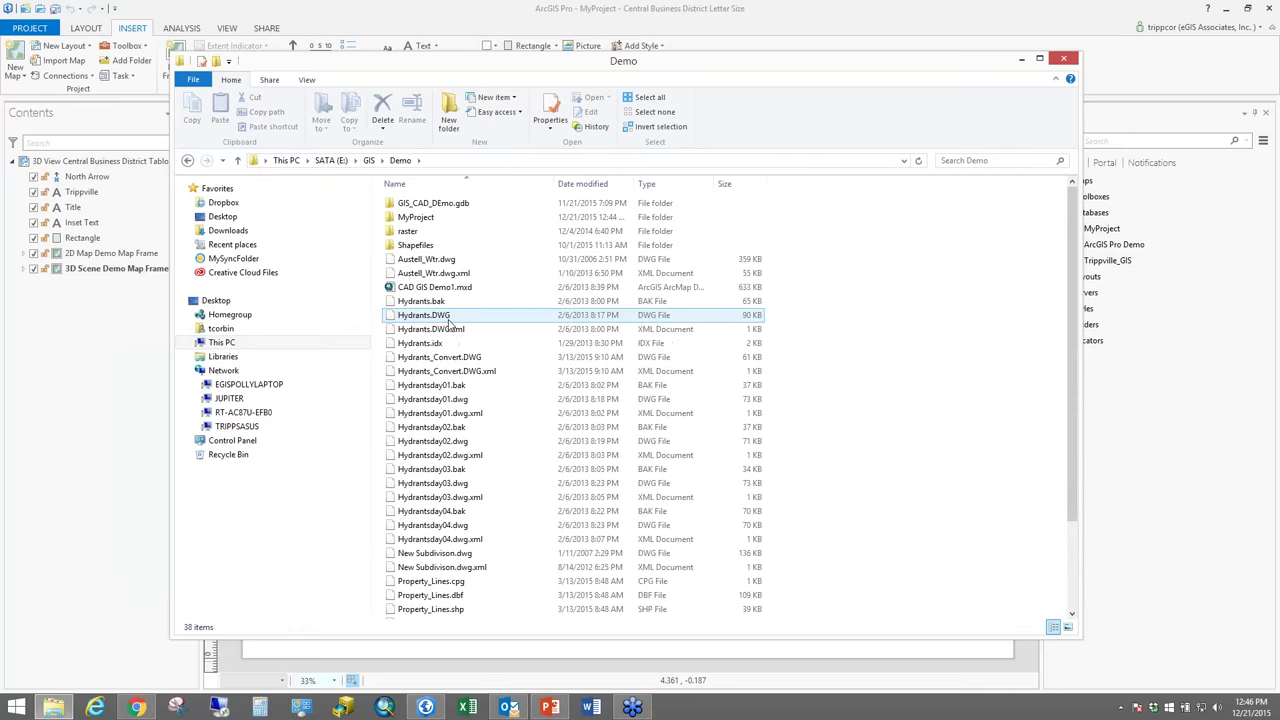
{"action": "double_click", "coordinate": [448, 220]}
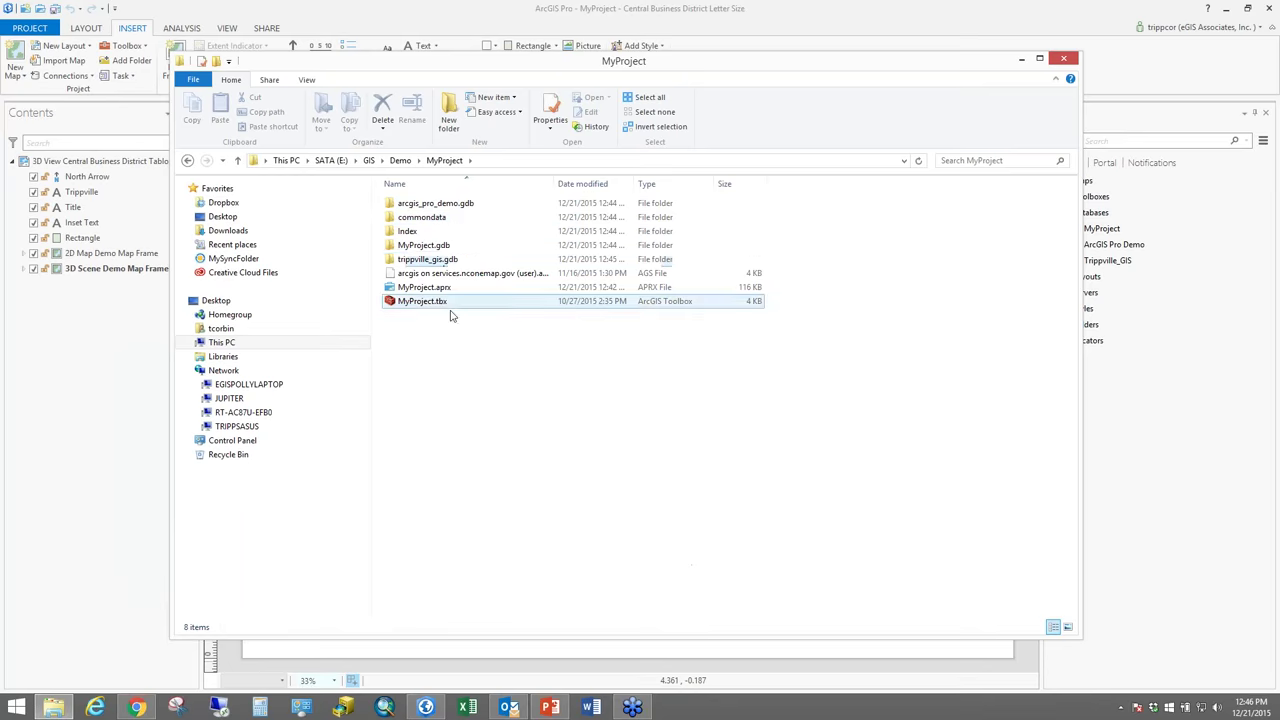
Review the geodatabases, MyProject.aprx and MyProject.tbx in the MyProject folder, and close File Explorer to return to ArcGIS Pro
{"action": "left_click", "coordinate": [440, 206]}
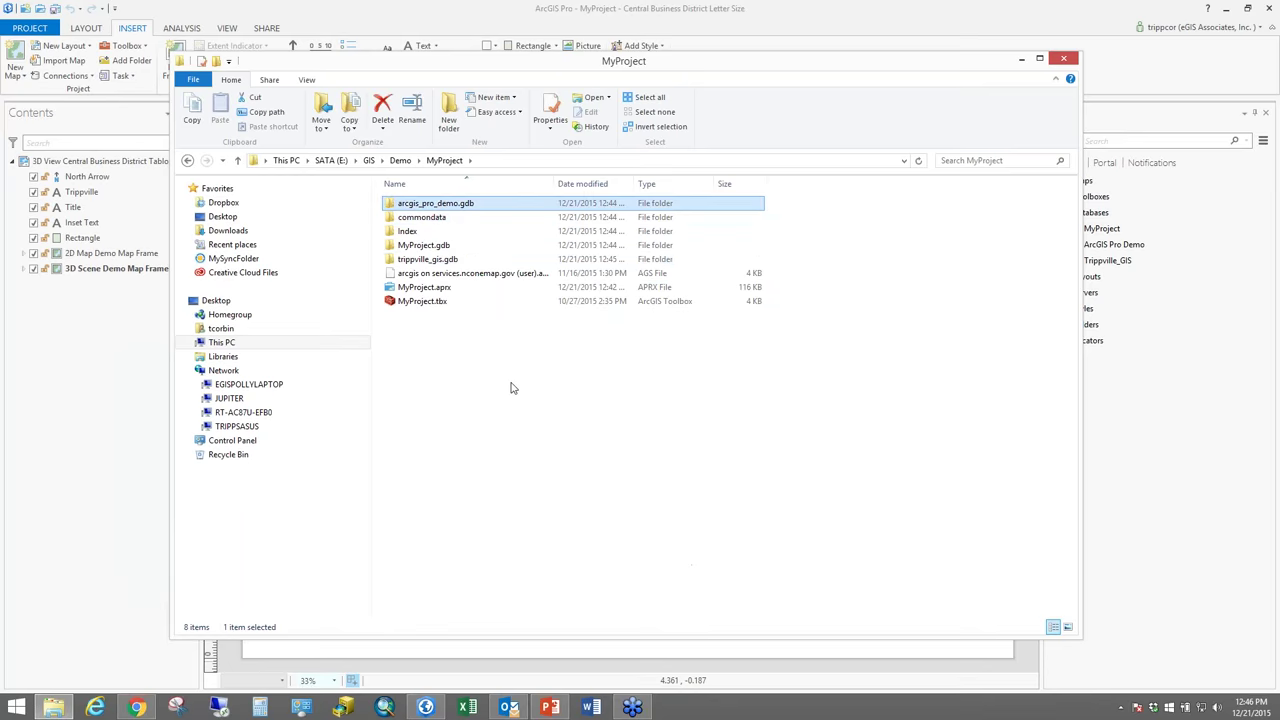
{"action": "left_click", "coordinate": [430, 257]}
{"action": "left_click", "coordinate": [427, 247]}
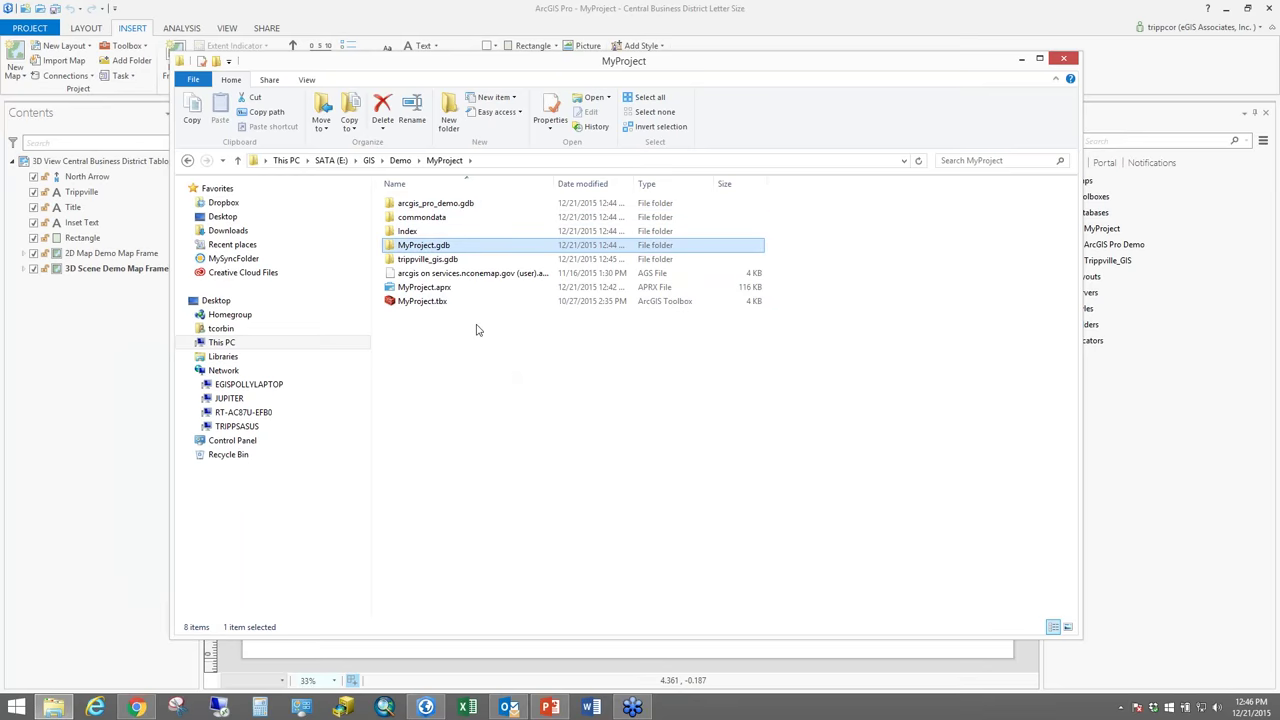
{"action": "left_click", "coordinate": [427, 287]}
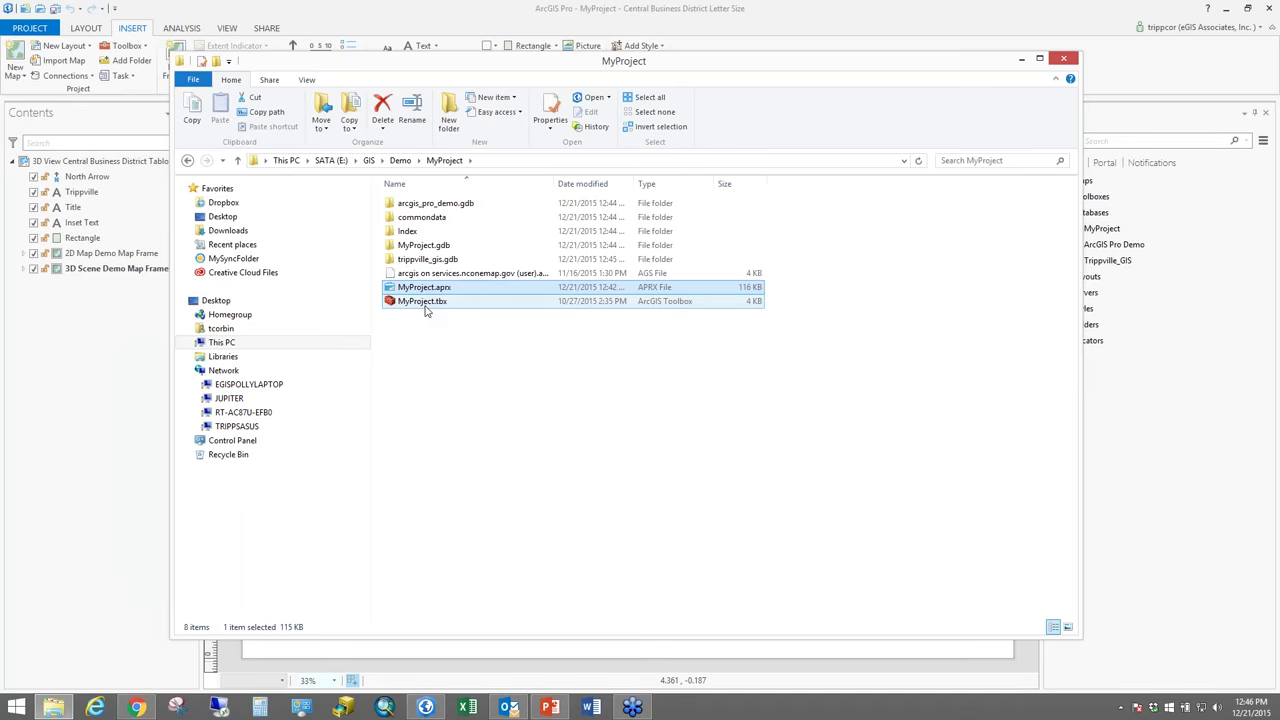
{"action": "left_click", "coordinate": [420, 302]}
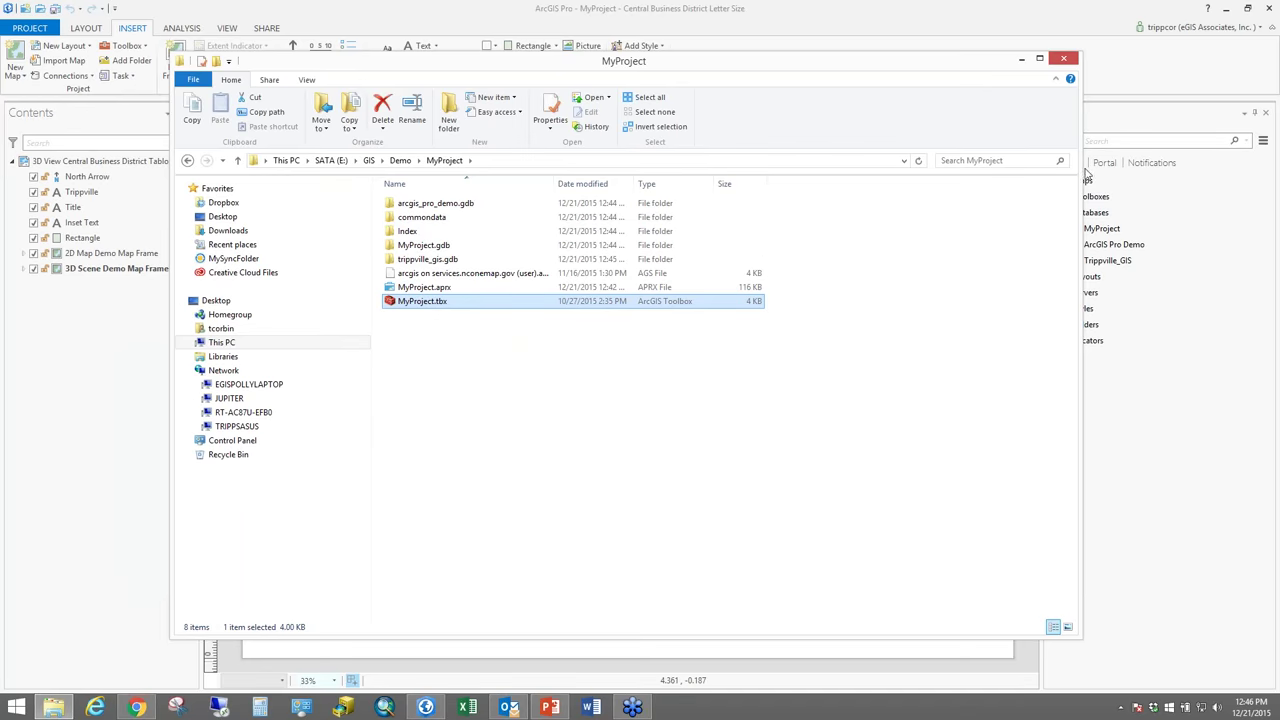
{"action": "left_click", "coordinate": [1067, 58]}
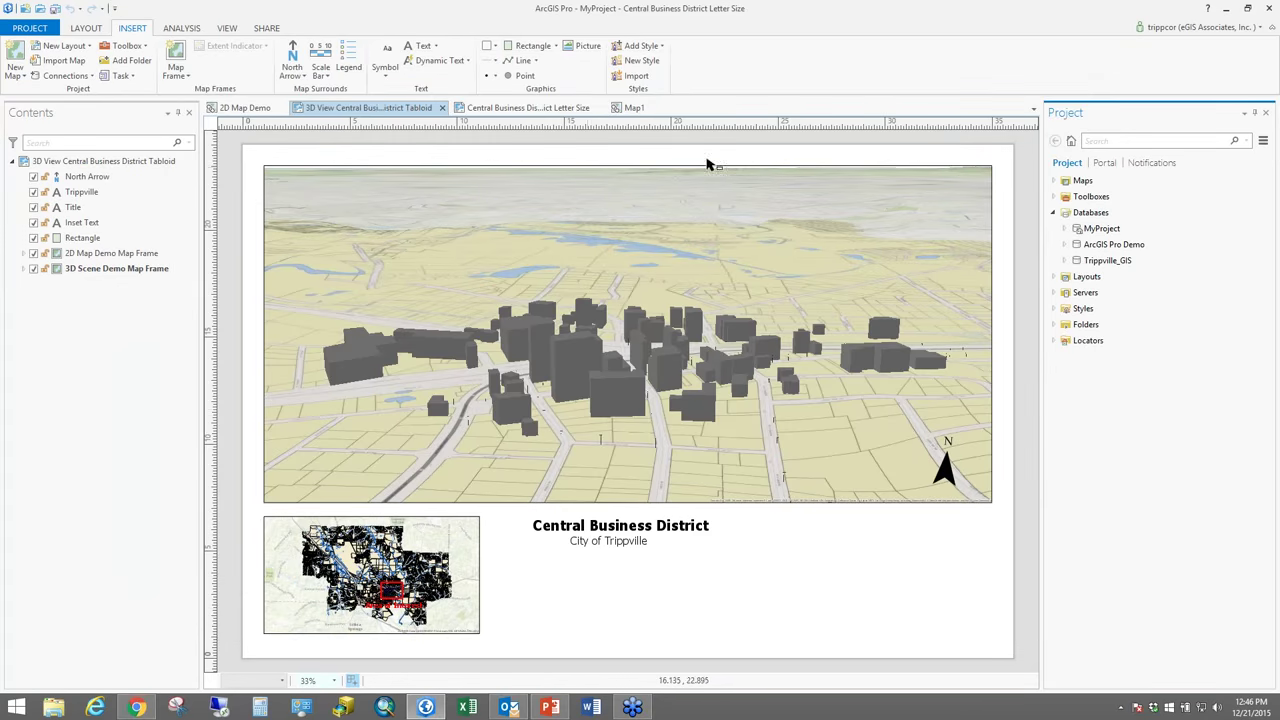
Open the Save Project As dialog to view its location and file type options, and close it without saving
{"action": "left_click", "coordinate": [115, 191]}
{"action": "left_click", "coordinate": [26, 28]}
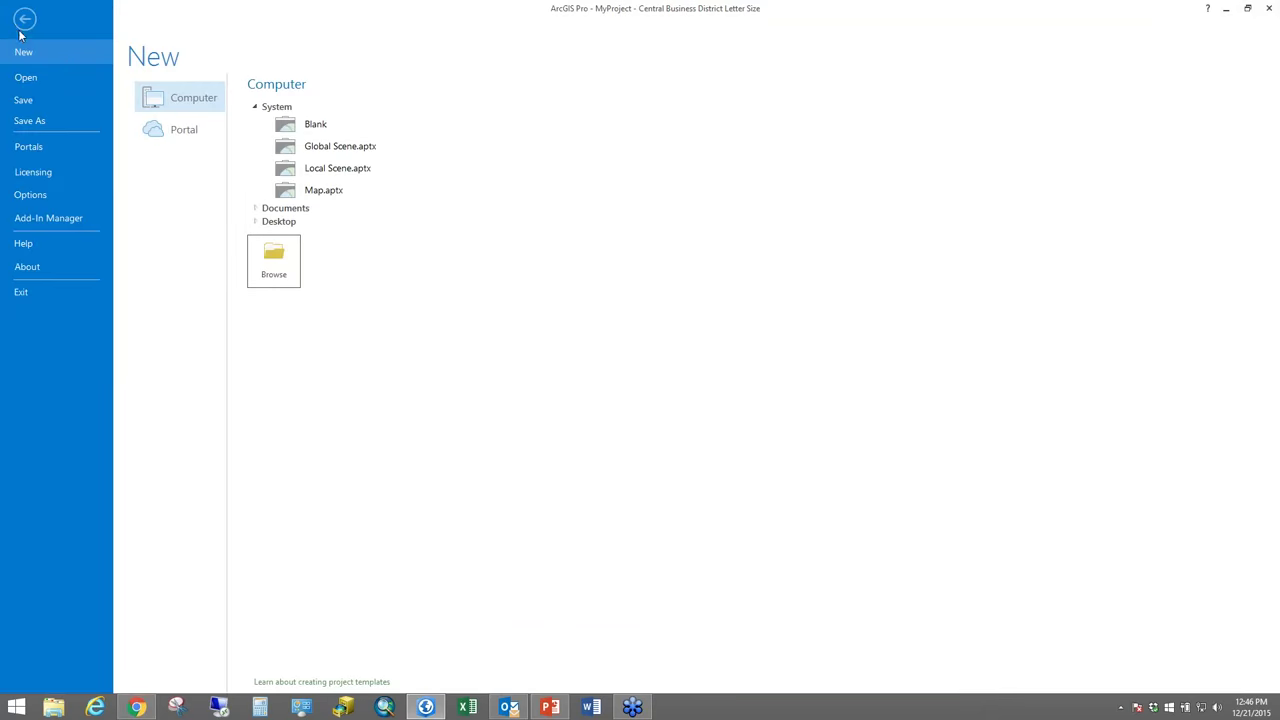
{"action": "left_click", "coordinate": [37, 127]}
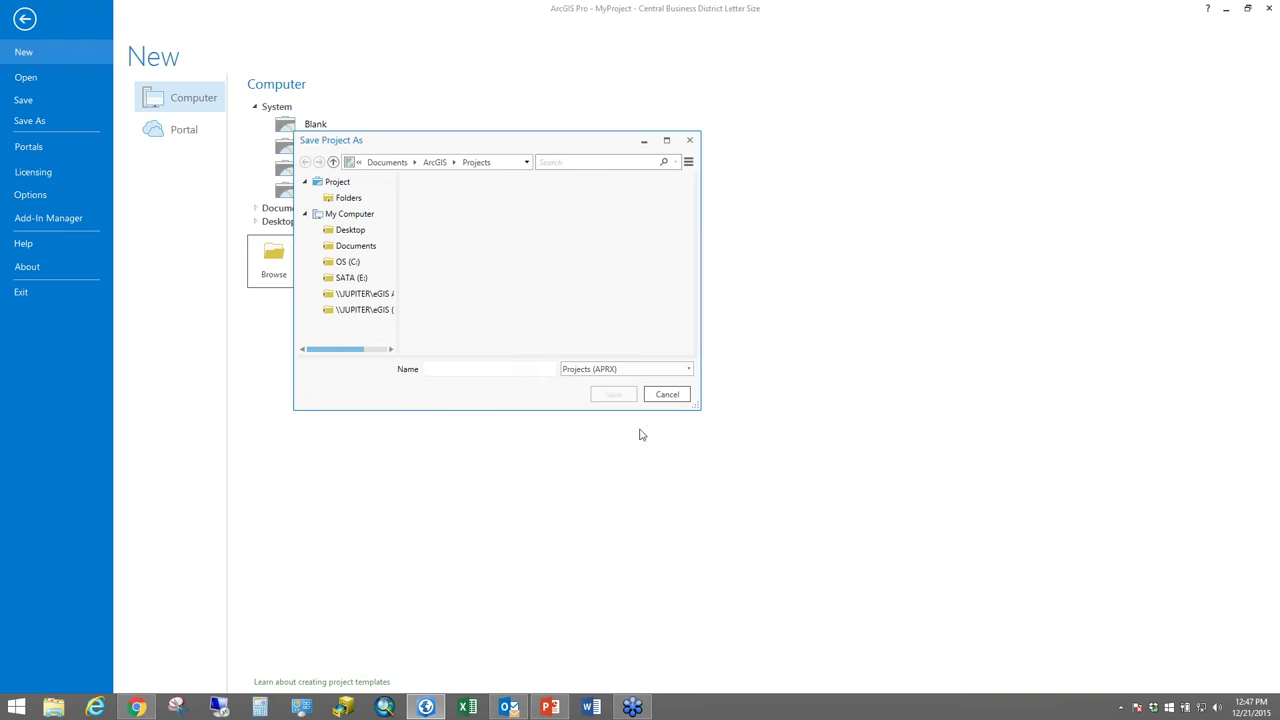
{"action": "left_click", "coordinate": [667, 395]}
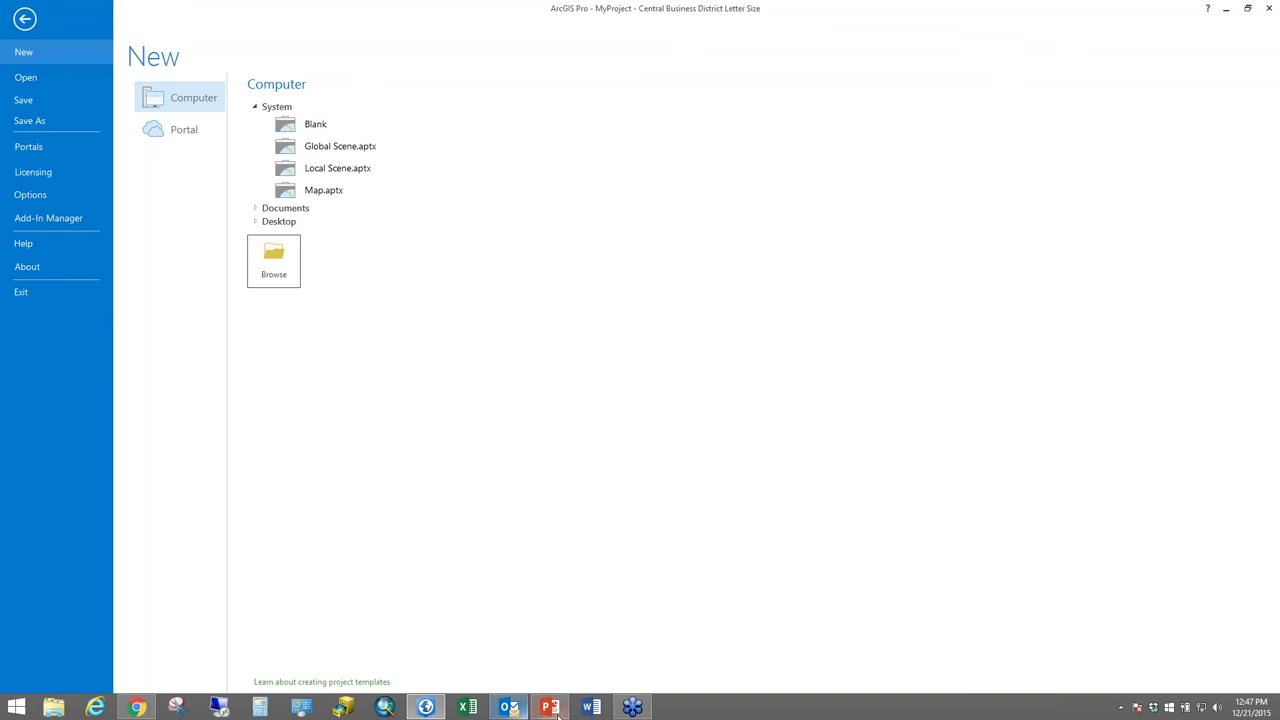
Switch to the Managing ArcGIS Pro Projects presentation in PowerPoint and present the Esri Templates slide full screen
{"action": "mouse_move", "coordinate": [560, 713]}
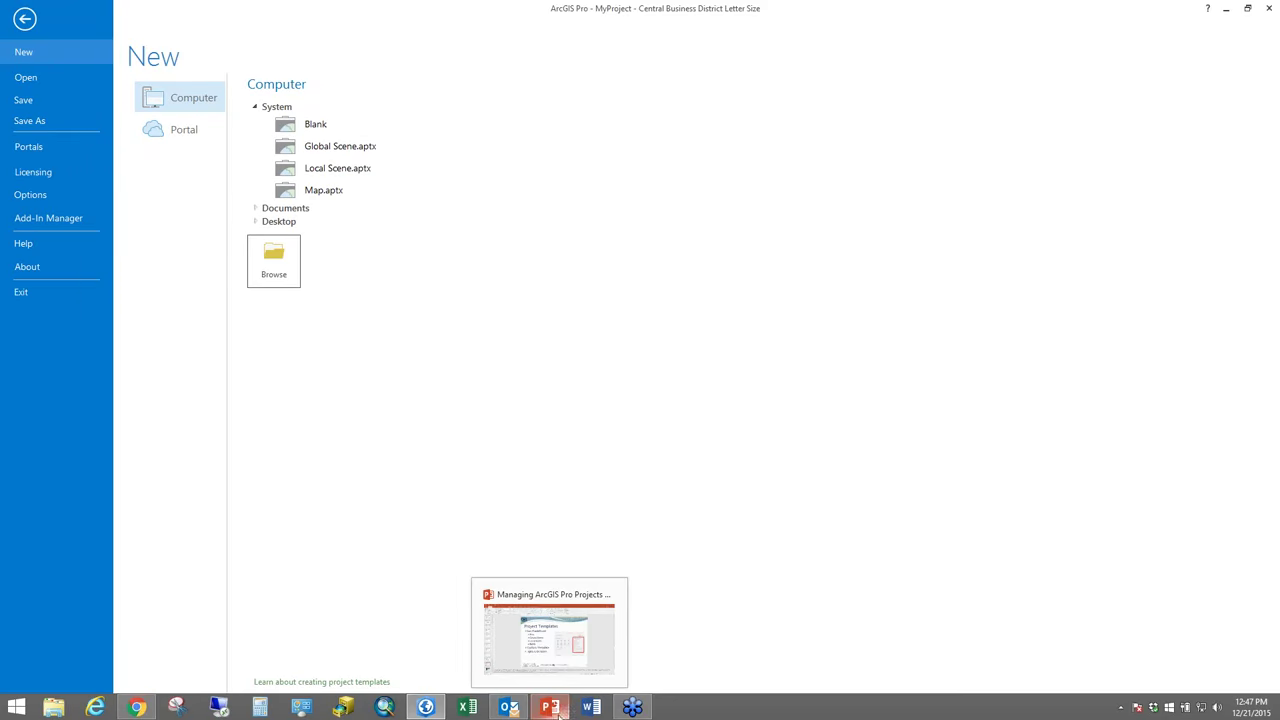
{"action": "left_click", "coordinate": [546, 712]}
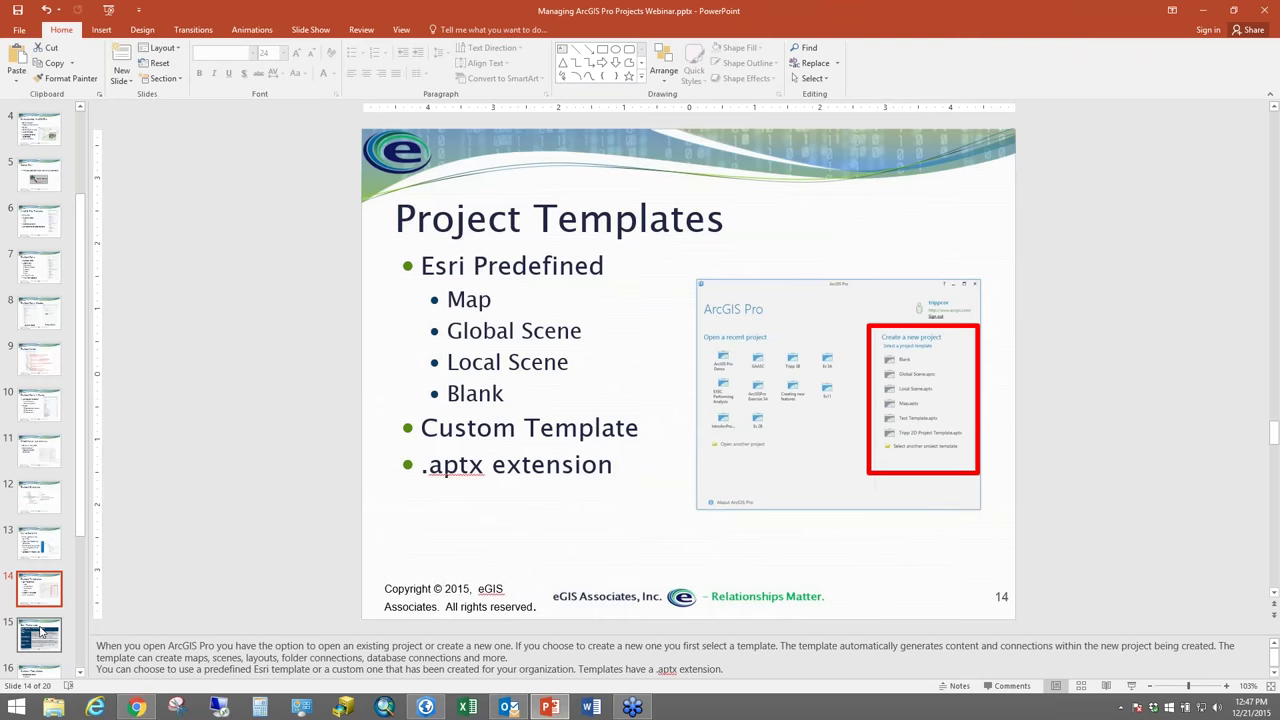
{"action": "left_click", "coordinate": [41, 632]}
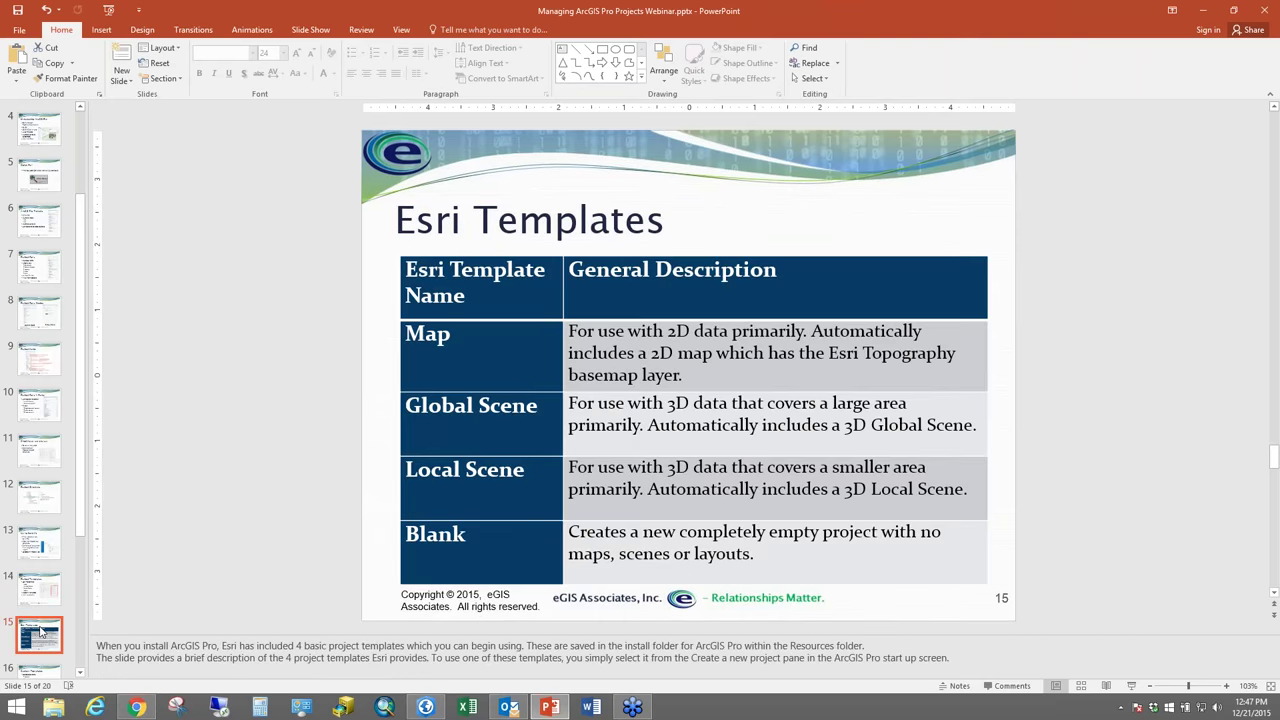
{"action": "scroll", "coordinate": [41, 632], "scroll_direction": "down", "scroll_amount": 4}
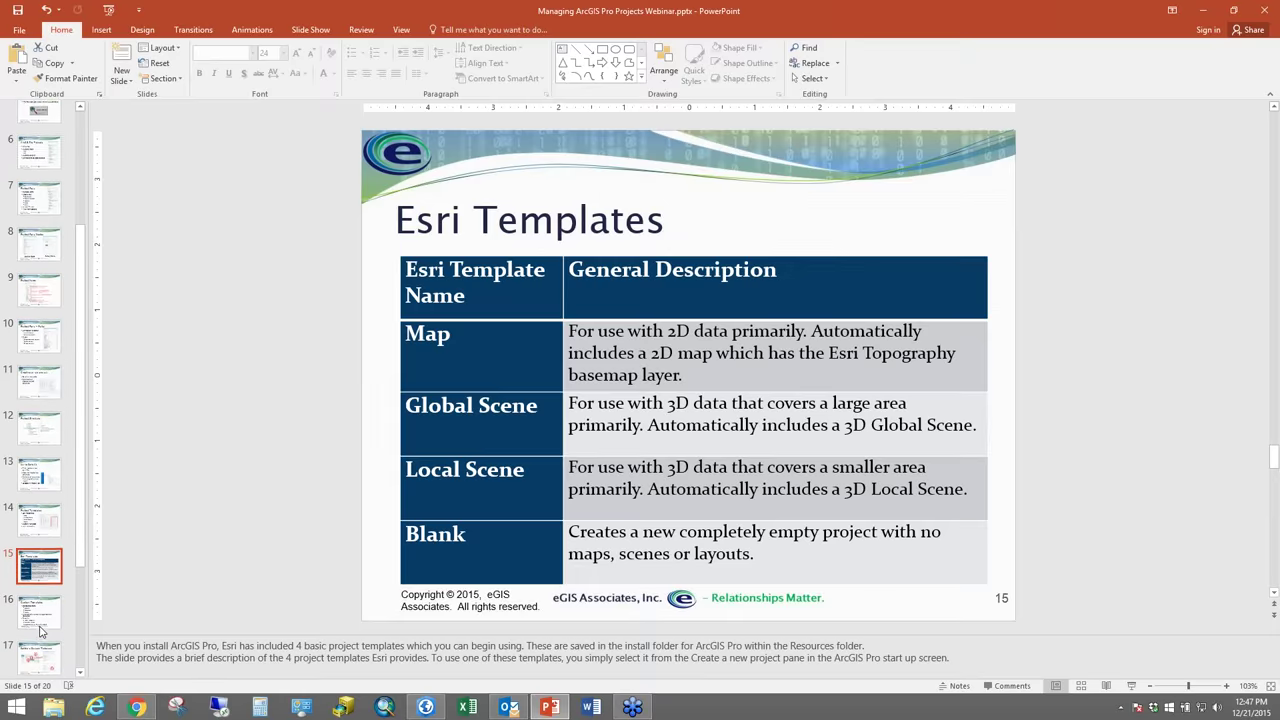
{"action": "scroll", "coordinate": [41, 632], "scroll_direction": "down", "scroll_amount": 2}
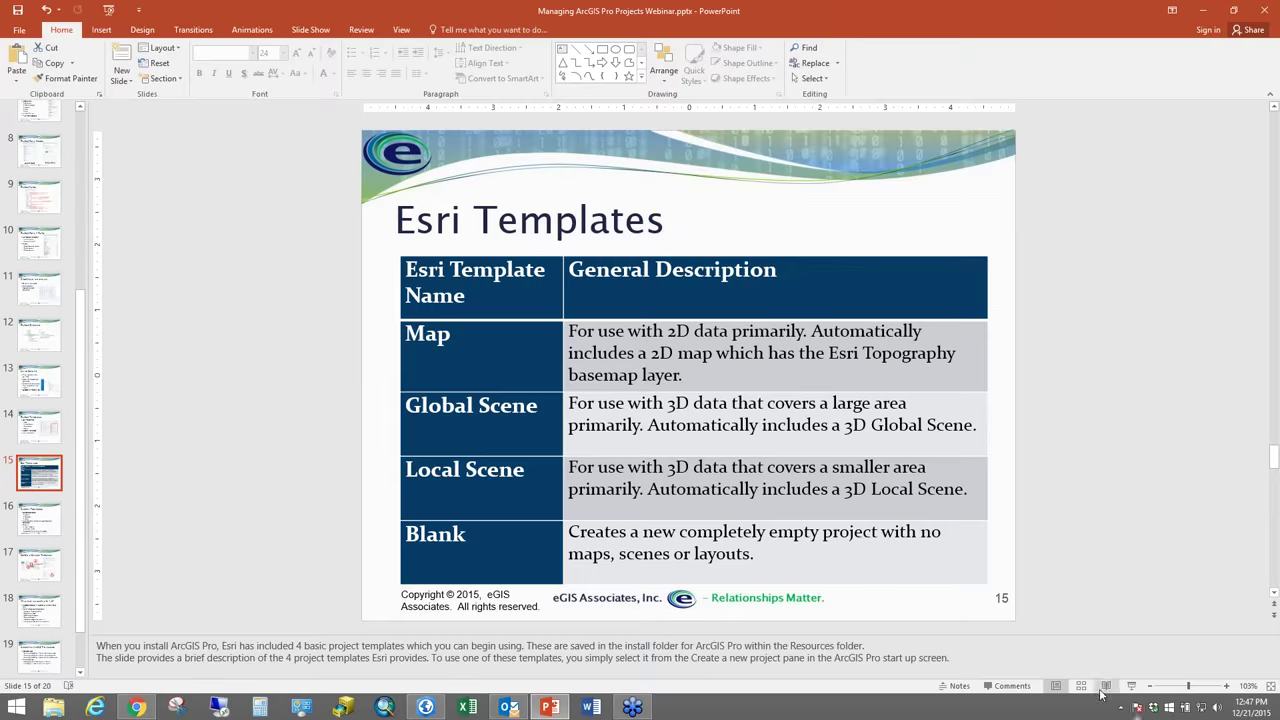
{"action": "left_click", "coordinate": [1132, 687]}
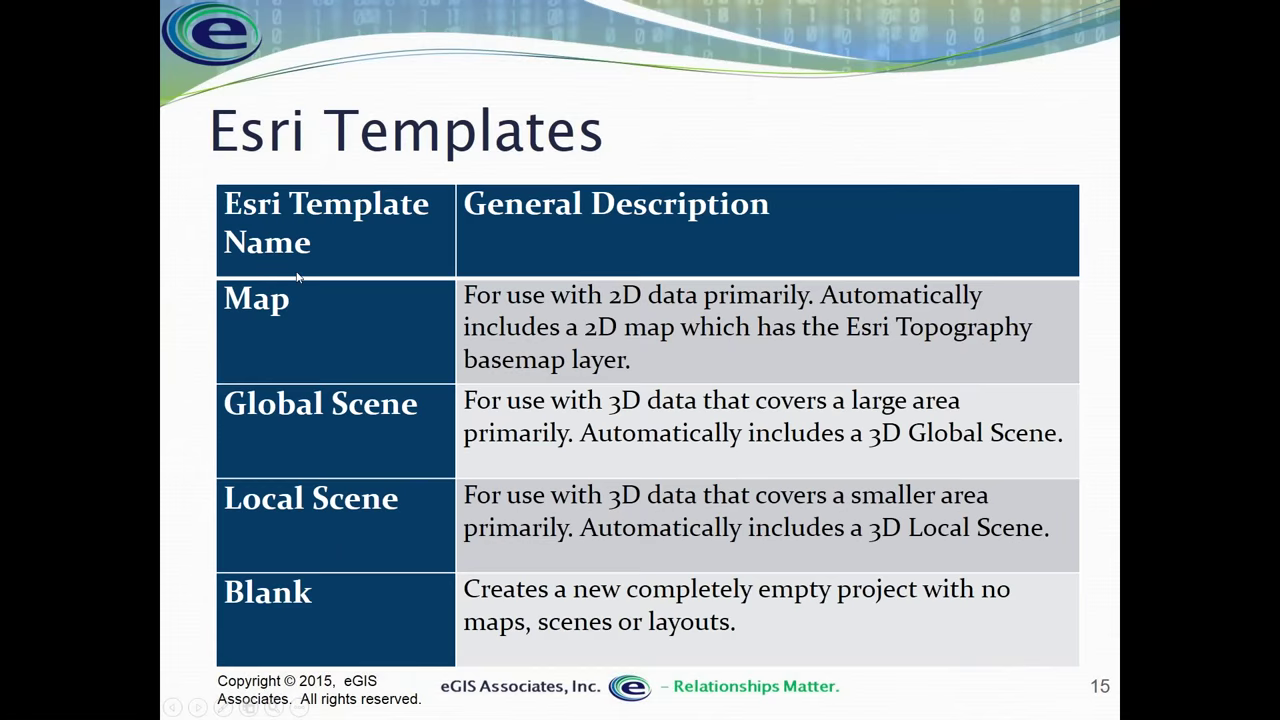
{"action": "left_click", "coordinate": [308, 457]}
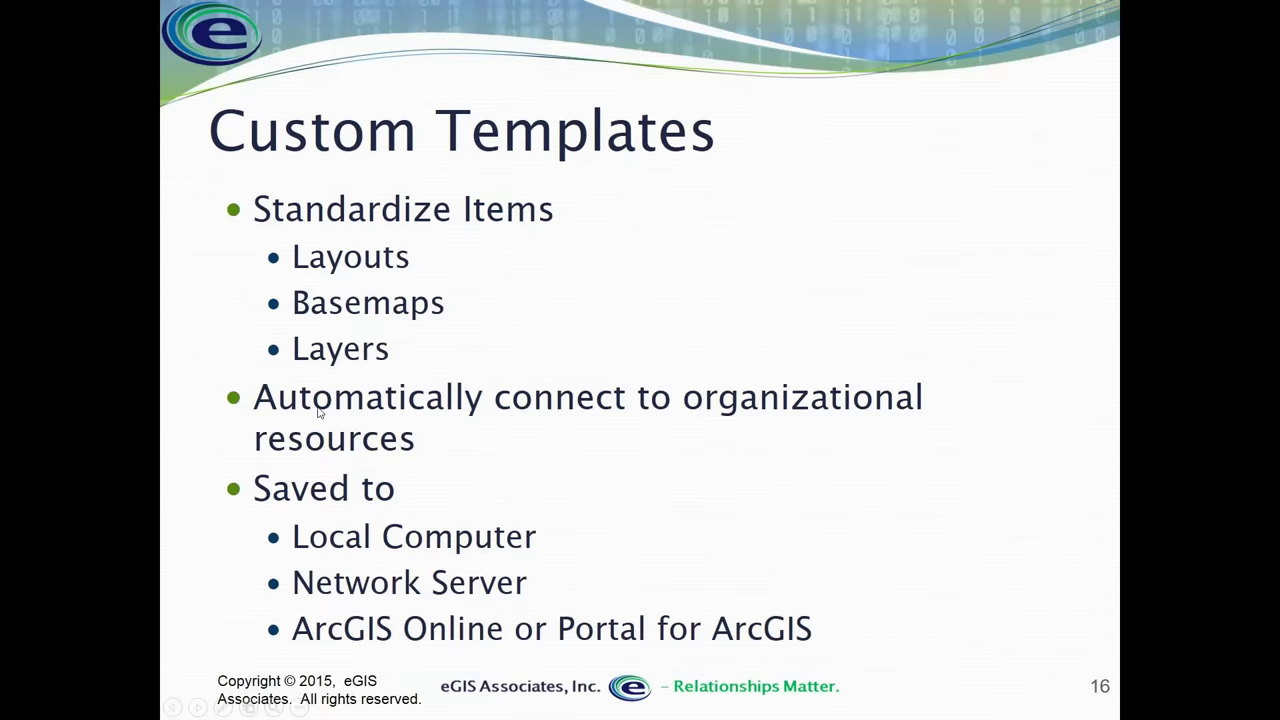
{"action": "scroll", "coordinate": [319, 411], "scroll_direction": "up", "scroll_amount": 1}
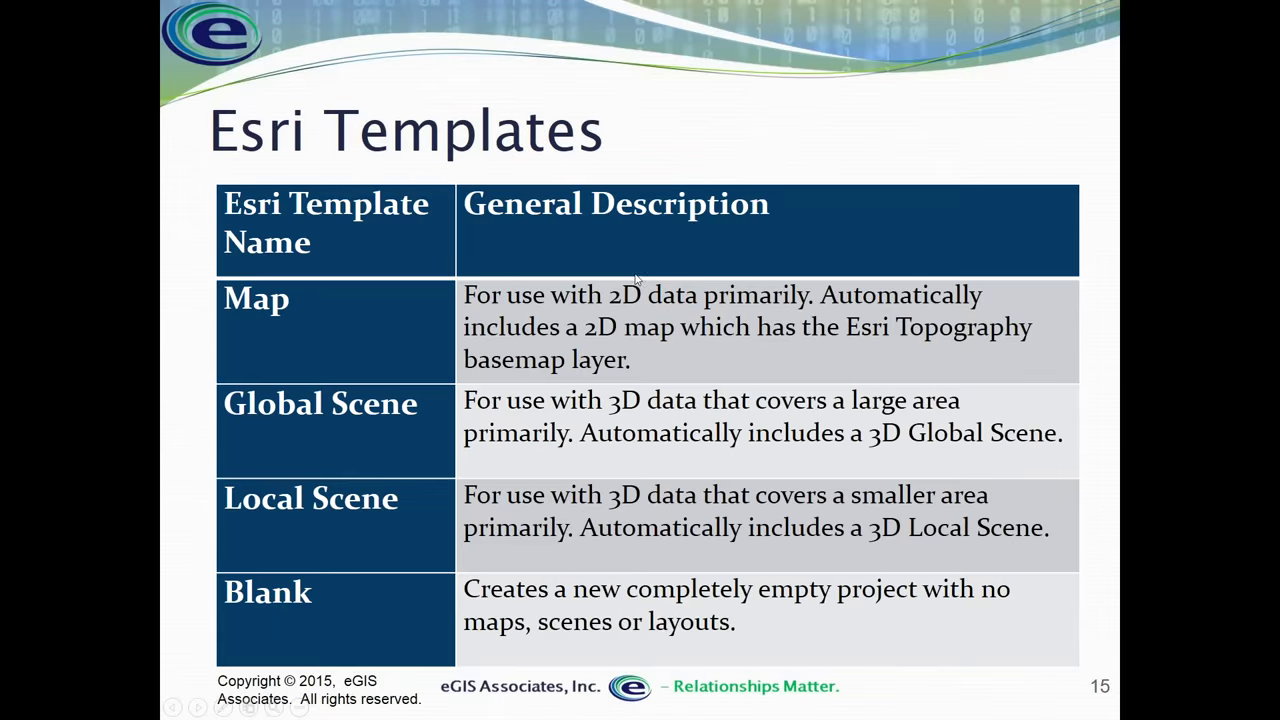
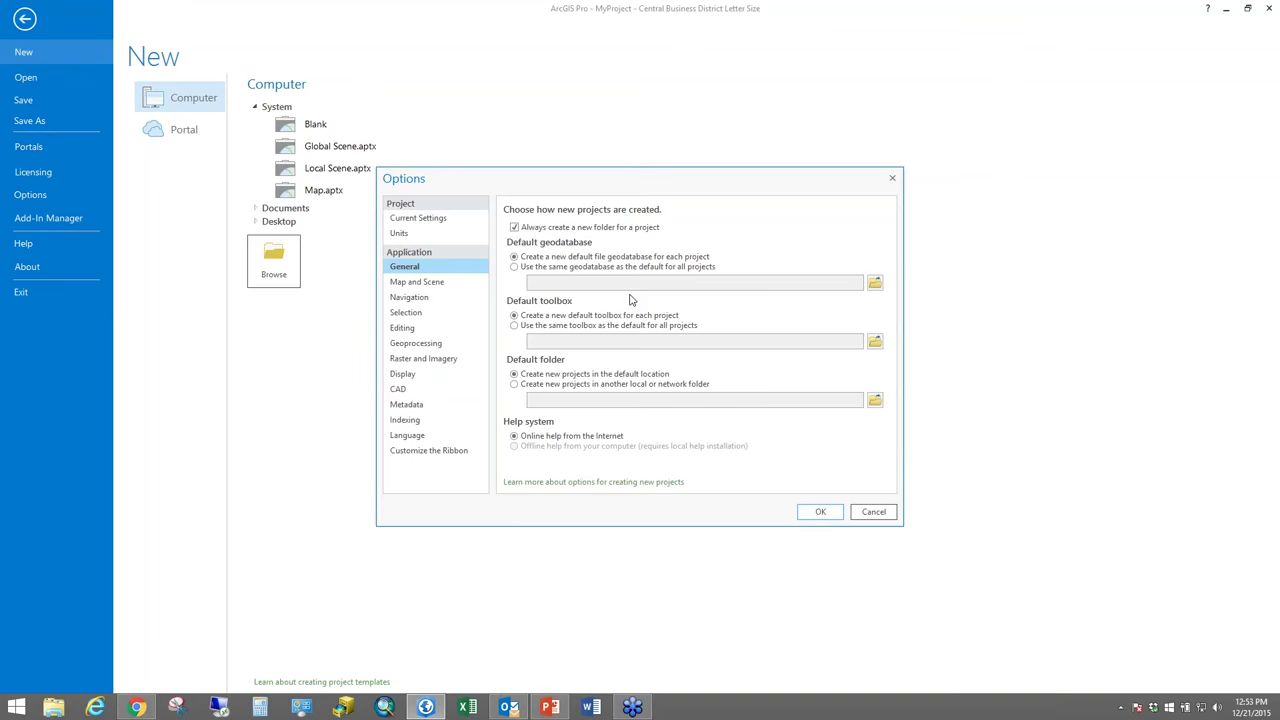
Close the project Options without changes, return to the layout and expand the project's Toolboxes to view the MyProject toolbox
{"action": "left_click", "coordinate": [873, 512]}
{"action": "left_click", "coordinate": [25, 19]}
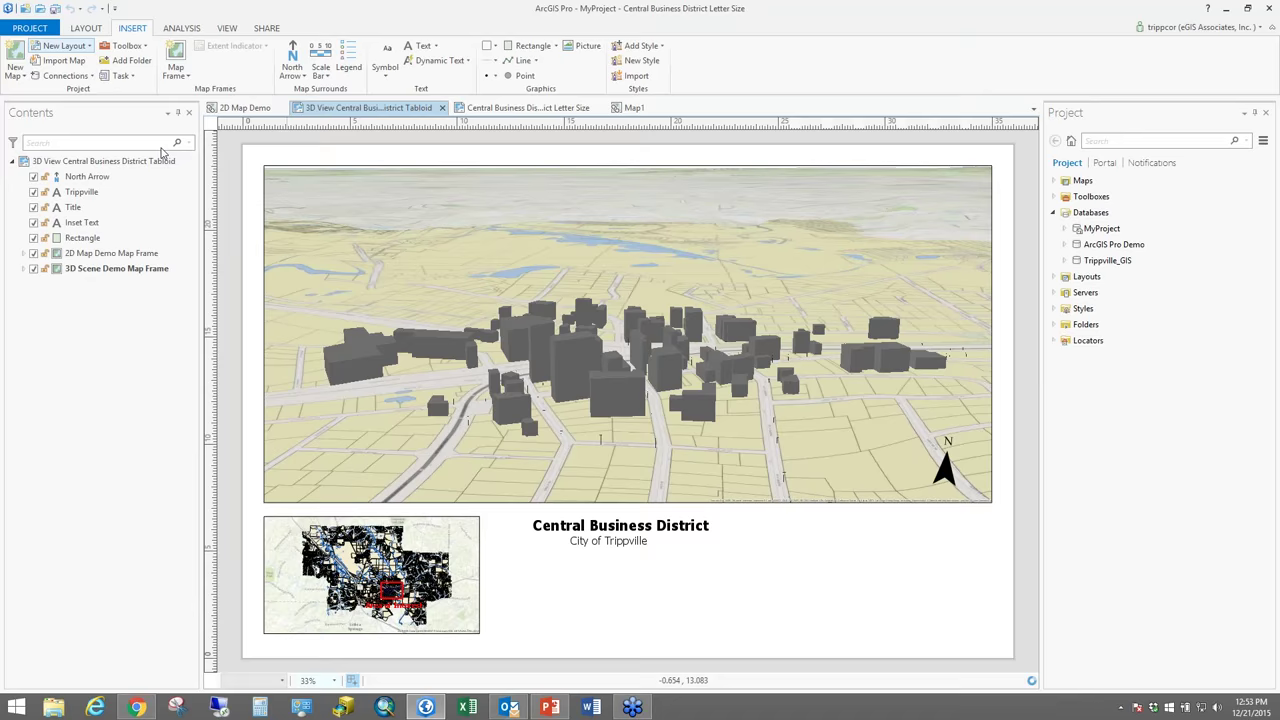
{"action": "left_click", "coordinate": [1054, 197]}
{"action": "left_click", "coordinate": [1101, 199]}
{"action": "left_click", "coordinate": [1097, 212]}
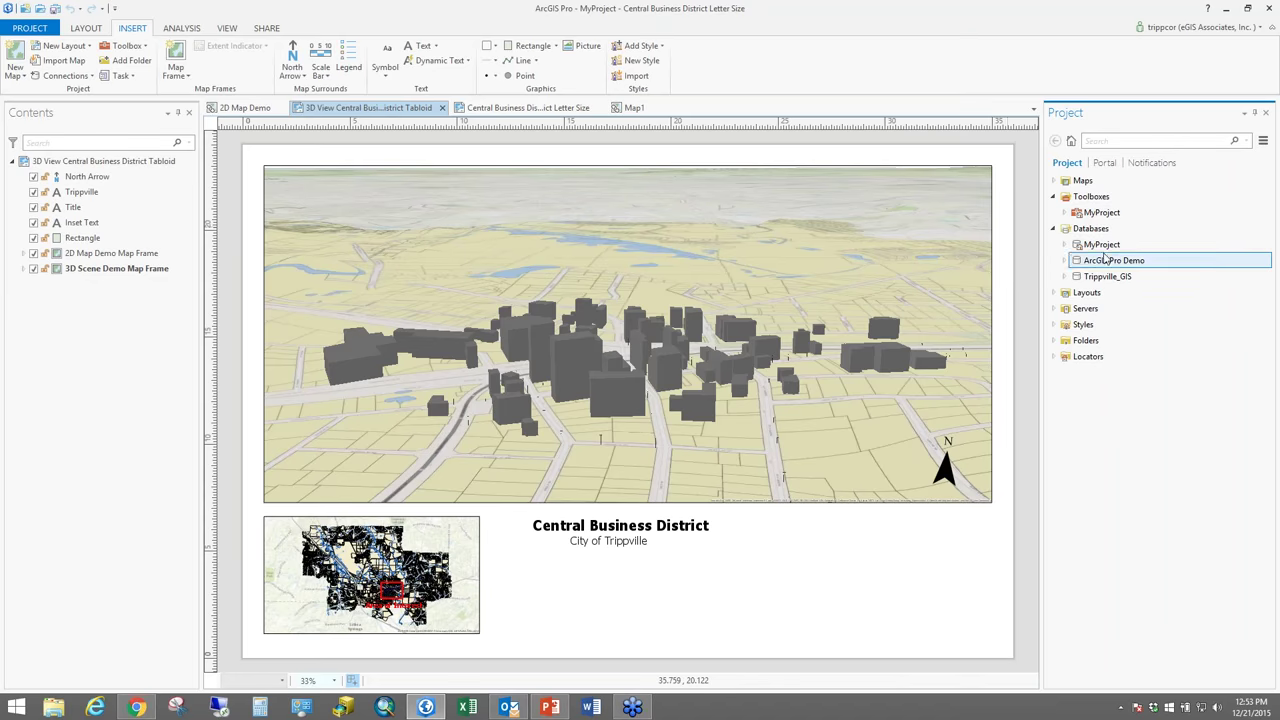
Expand the project's Servers and view the available new server connection types without adding one
{"action": "left_click", "coordinate": [1089, 312]}
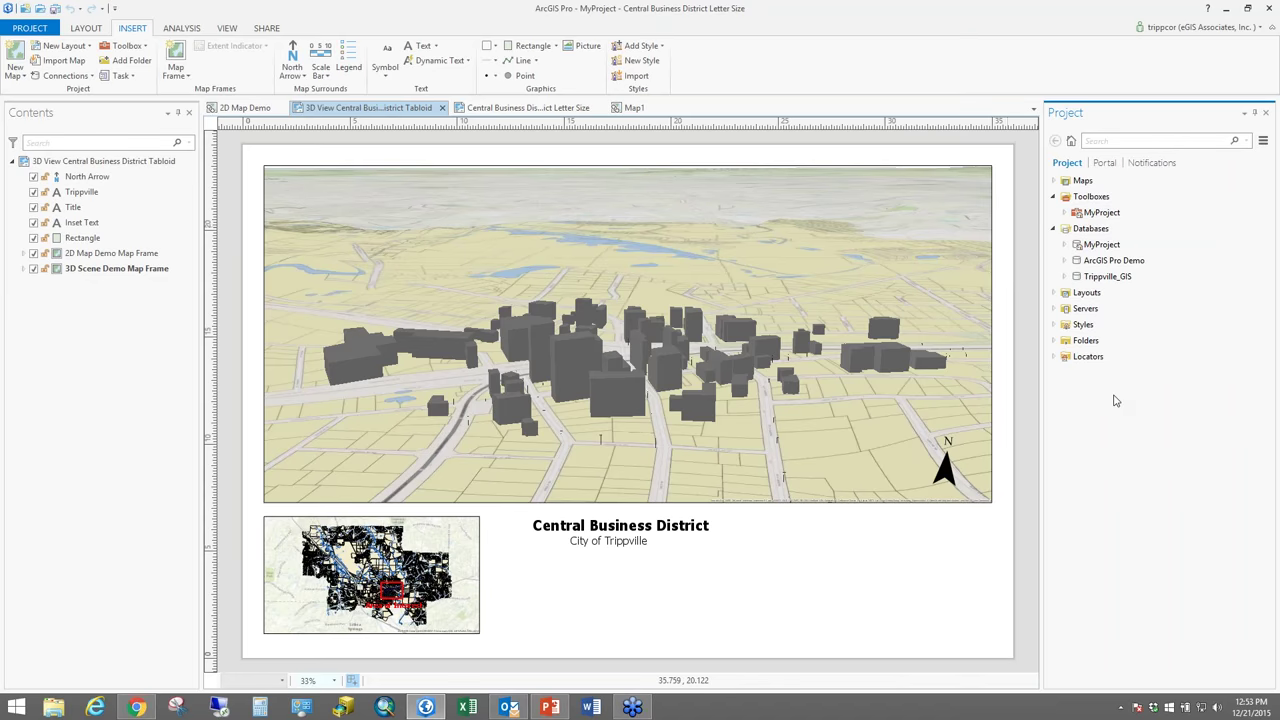
{"action": "left_click", "coordinate": [1055, 310]}
{"action": "right_click", "coordinate": [1082, 310]}
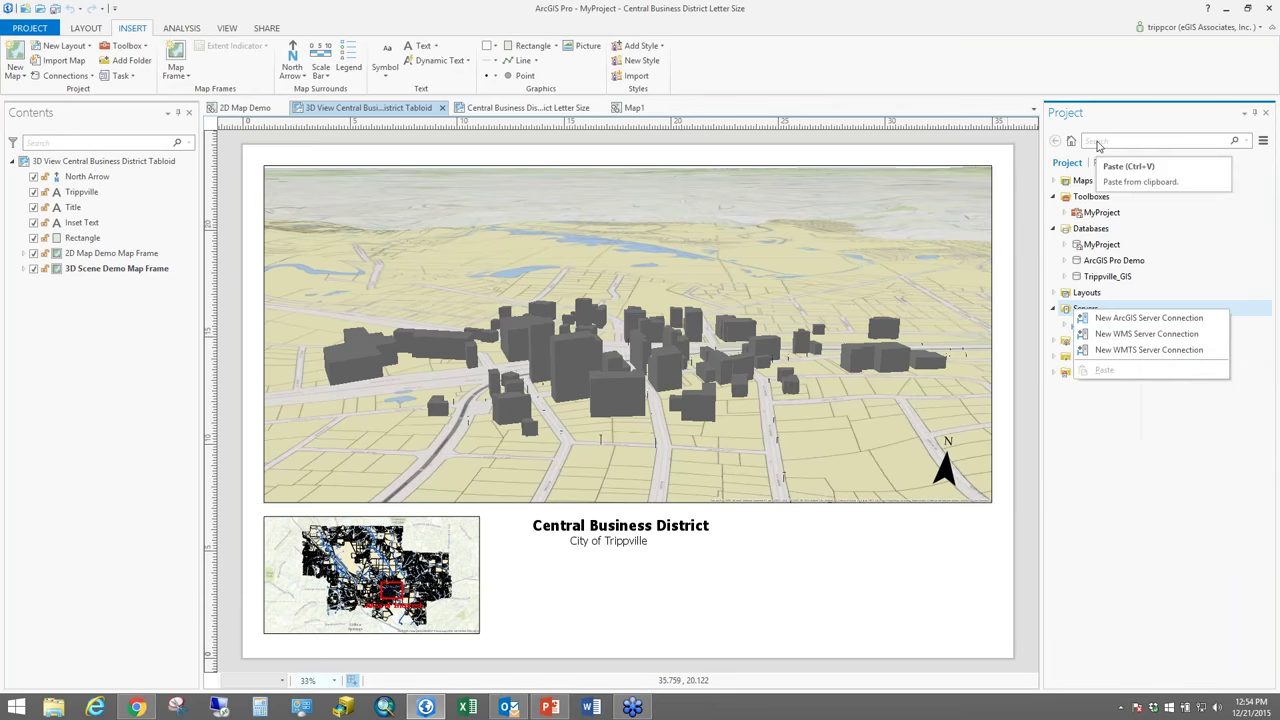
{"action": "left_click", "coordinate": [1100, 278]}
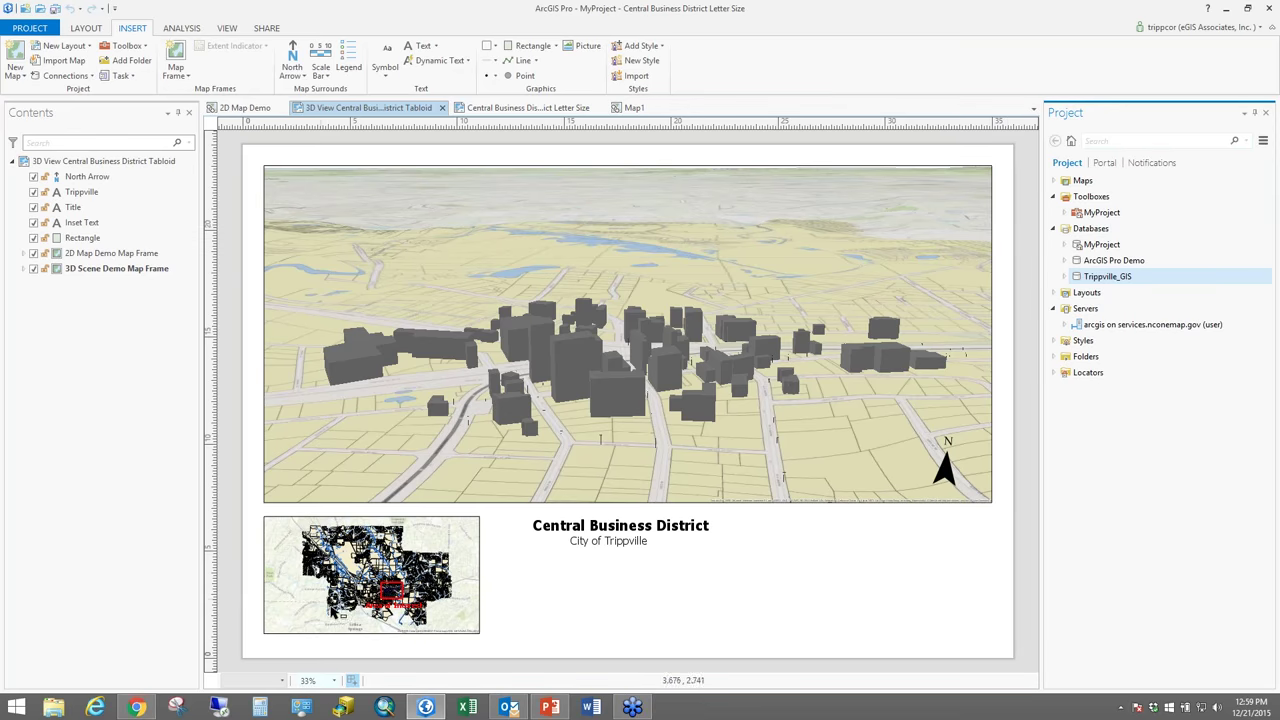
Switch to PowerPoint and display slide 19, Upcoming ArcGIS Pro classes
{"action": "left_click", "coordinate": [550, 708]}
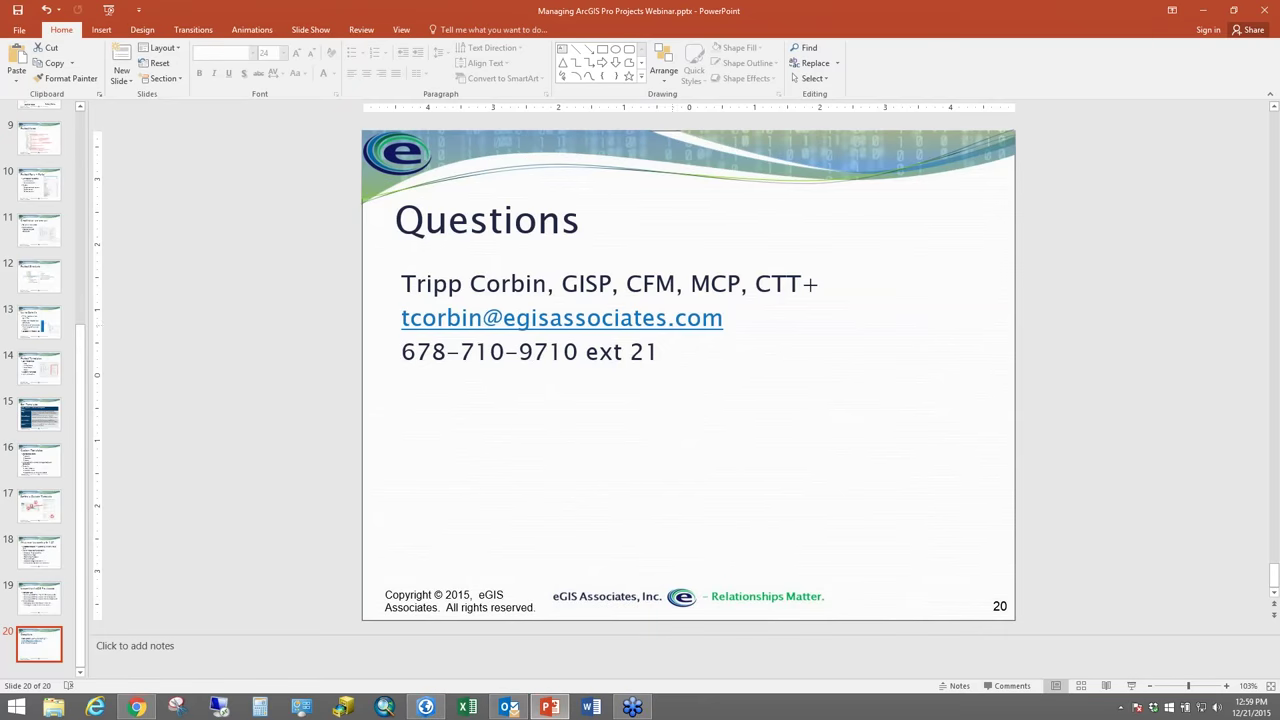
{"action": "left_click", "coordinate": [38, 600]}
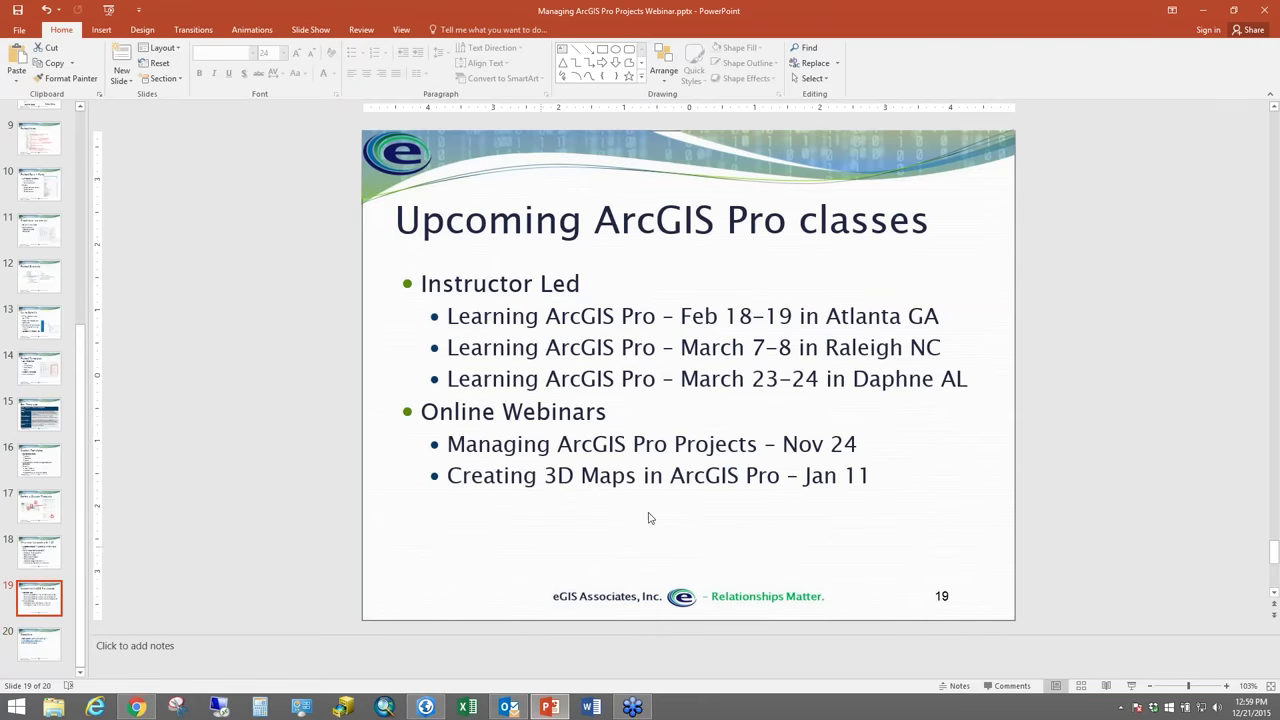